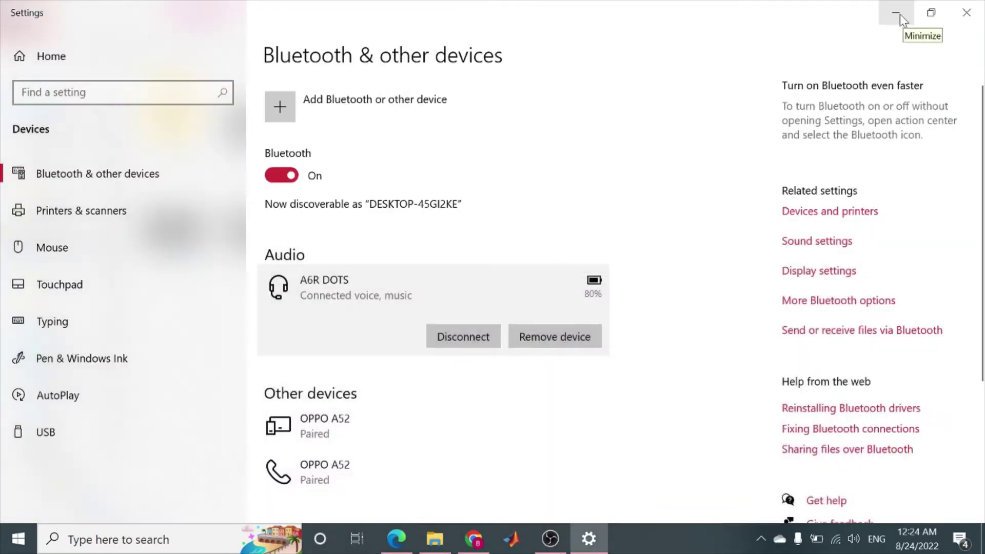
# Minimize the Settings, Videos folder and Chrome windows to reveal the desktop.
pyautogui.click(903, 14)
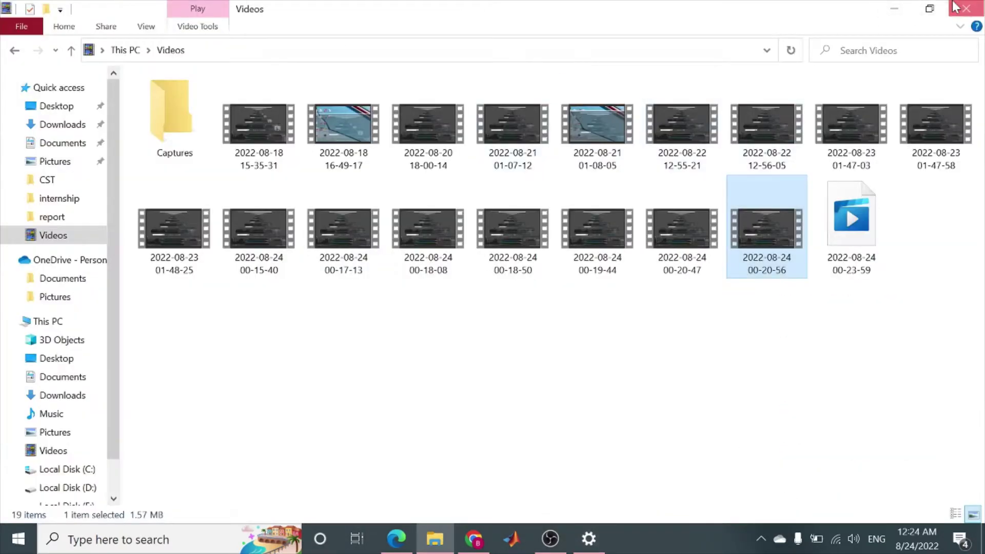
pyautogui.click(894, 8)
pyautogui.click(909, 7)
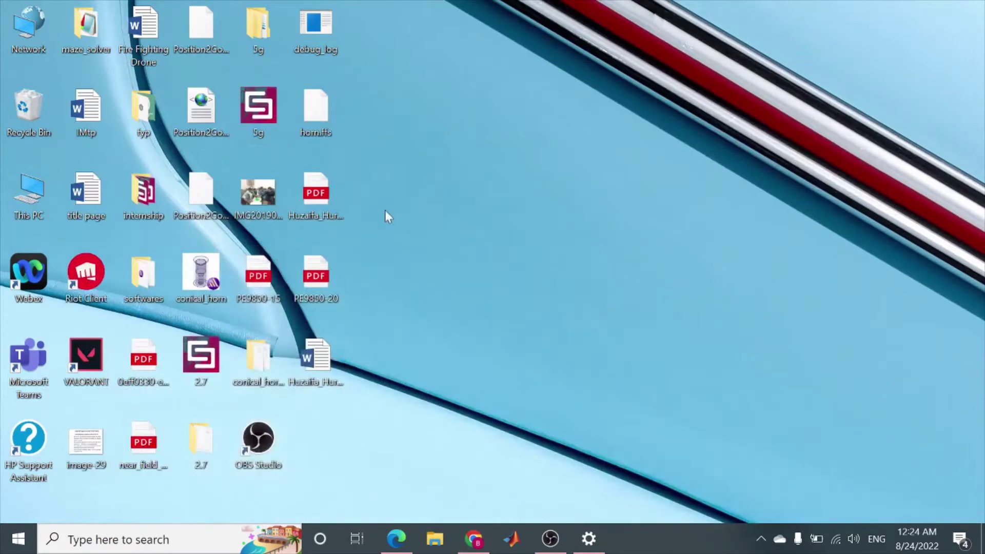
# Open the internship folder and select the cassegrainfeed project file.
pyautogui.doubleClick(142, 217)
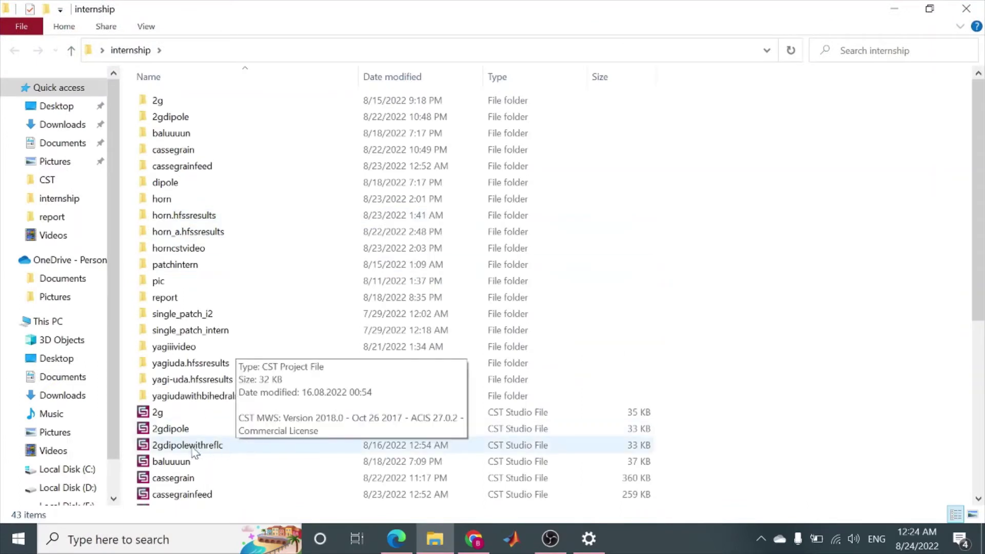
pyautogui.click(192, 484)
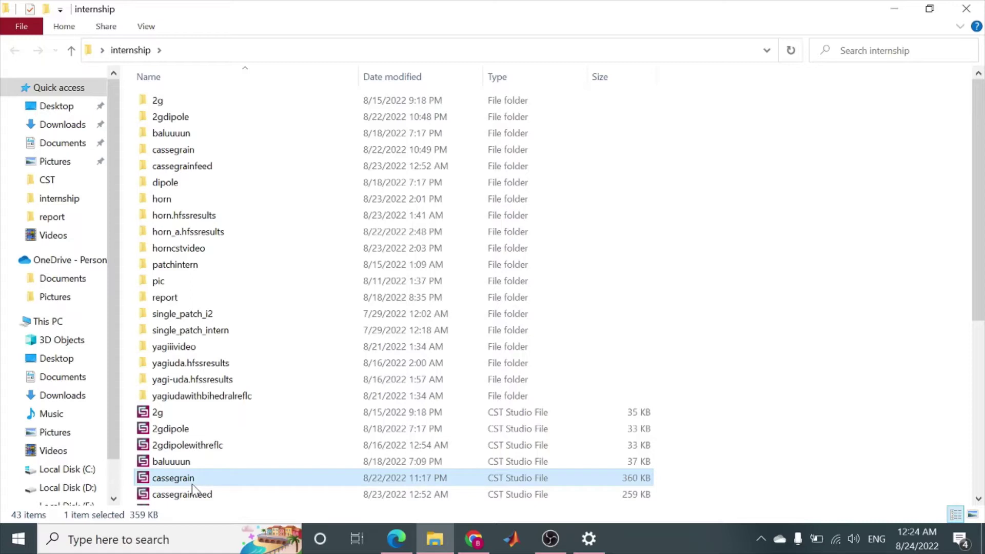
pyautogui.click(189, 498)
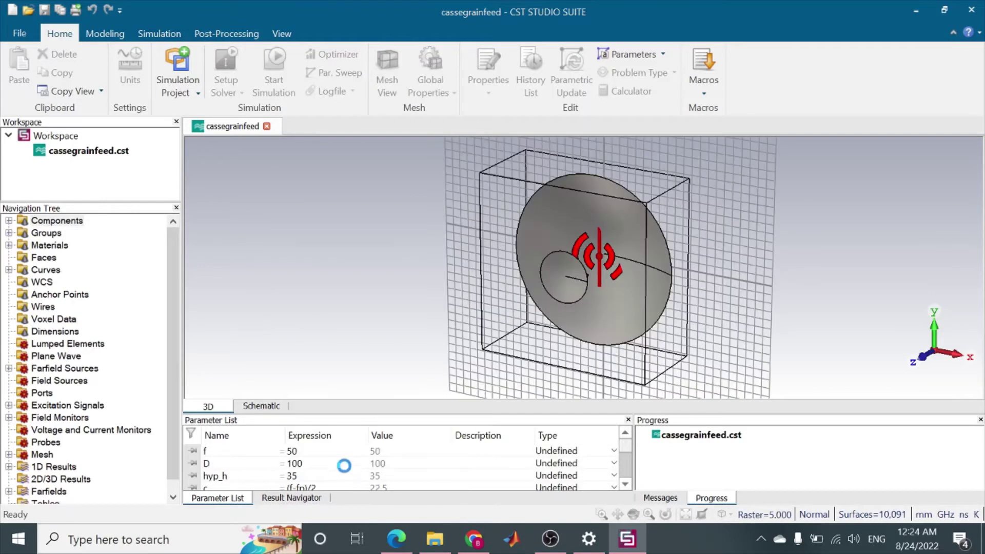
# Rotate the cassegrainfeed dish model and review its parameters f=50, D=100, hyp_h=35, hypd=30.
pyautogui.moveTo(651, 349); pyautogui.dragTo(639, 305)
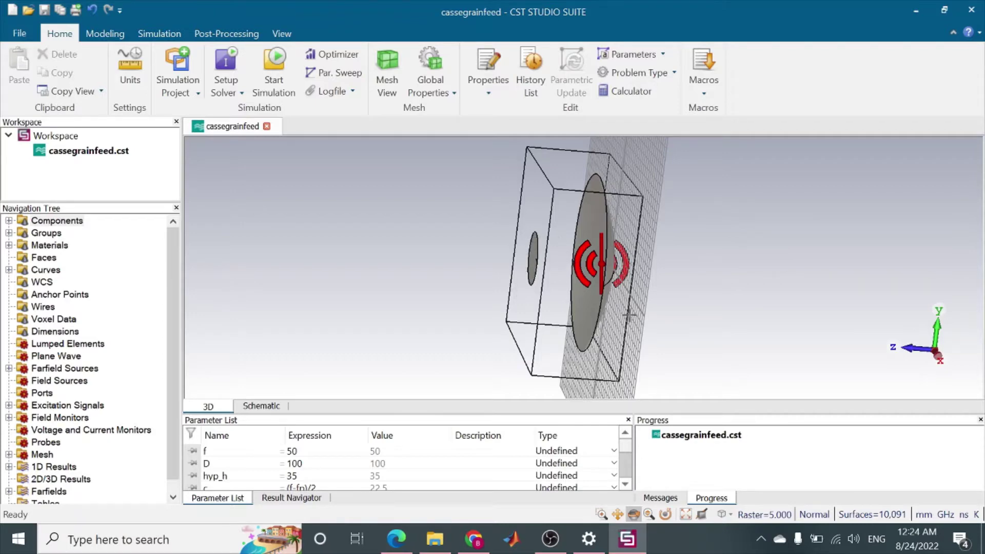
pyautogui.moveTo(630, 316); pyautogui.dragTo(693, 280)
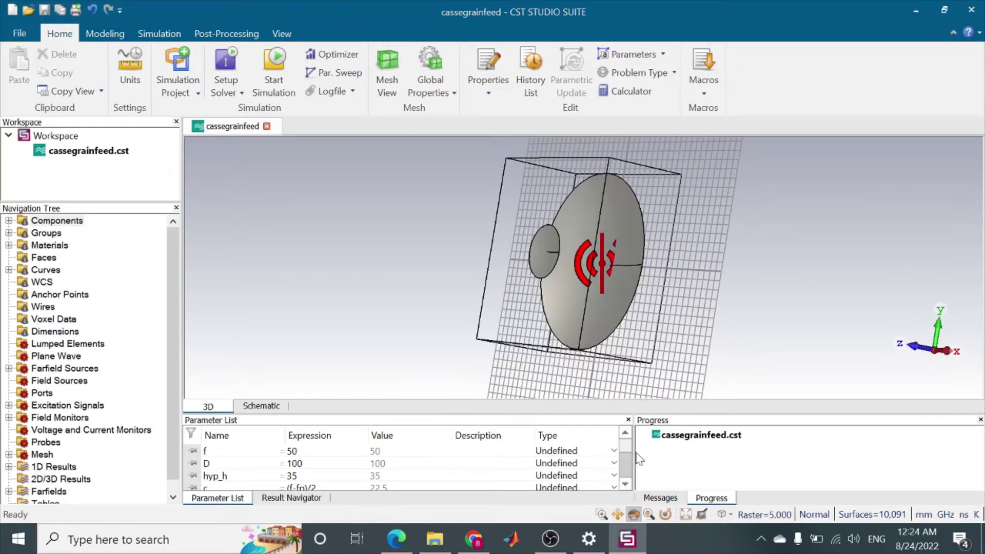
pyautogui.click(626, 486)
pyautogui.click(627, 486)
pyautogui.click(626, 485)
pyautogui.click(626, 486)
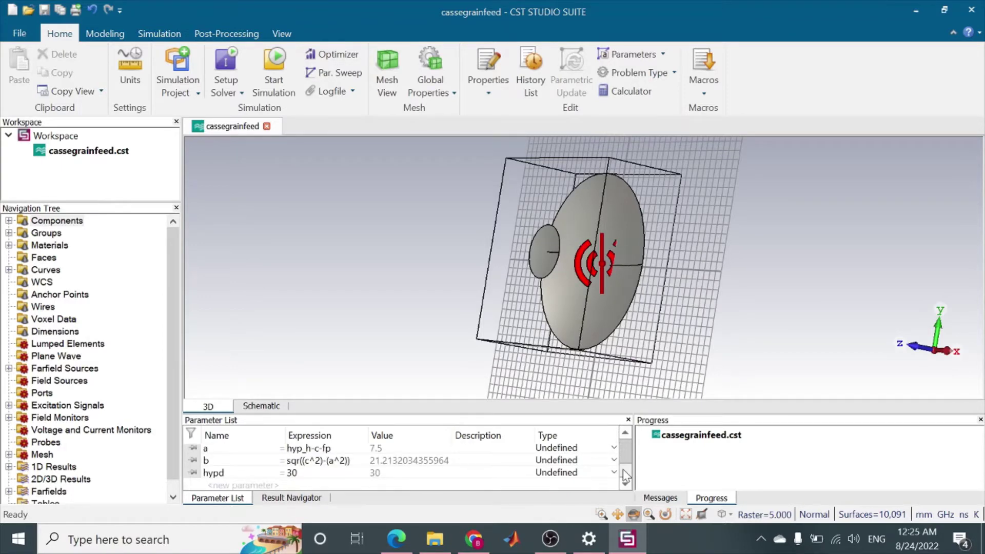
pyautogui.scroll(2, 623, 469)
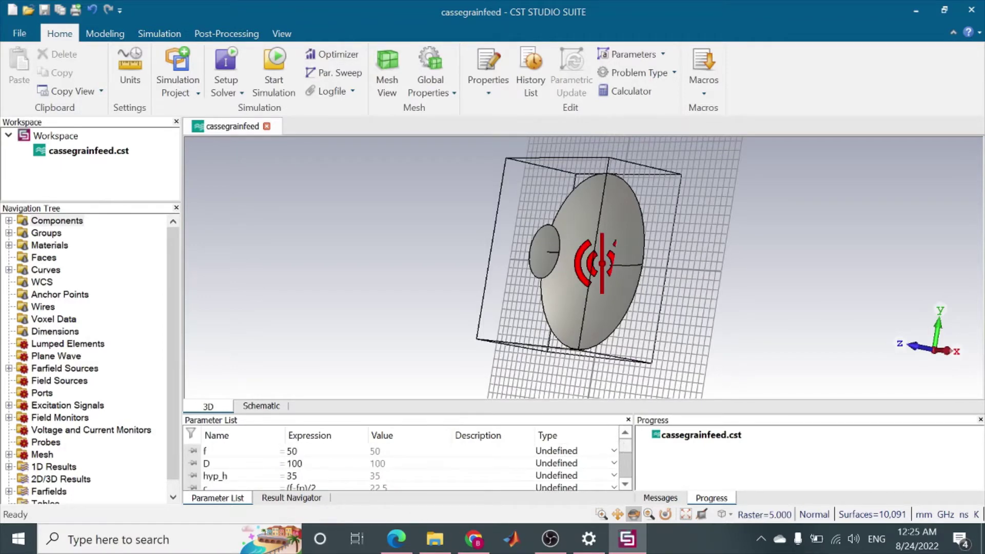
# Search Windows for 'paint' and launch Paint.
pyautogui.click(155, 548)
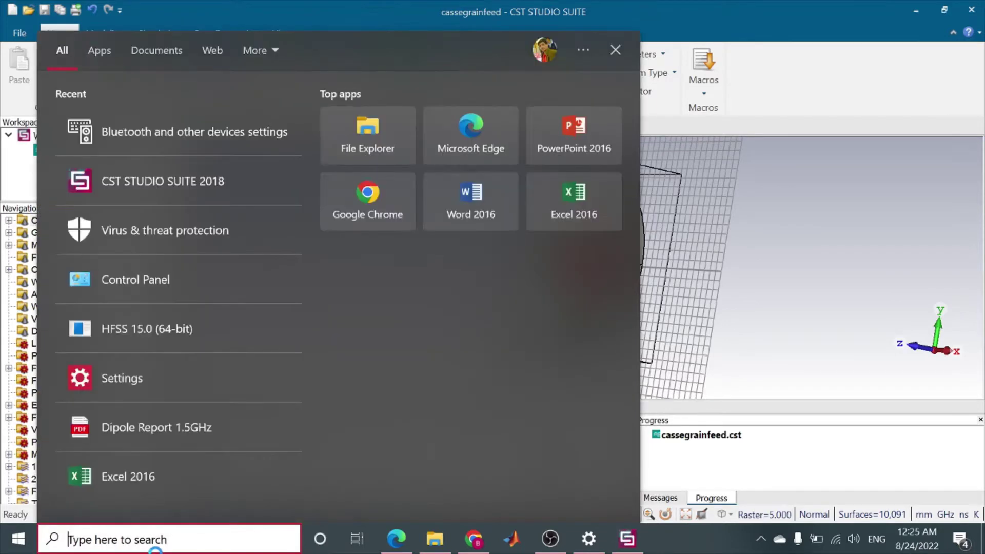
pyautogui.write('paint')
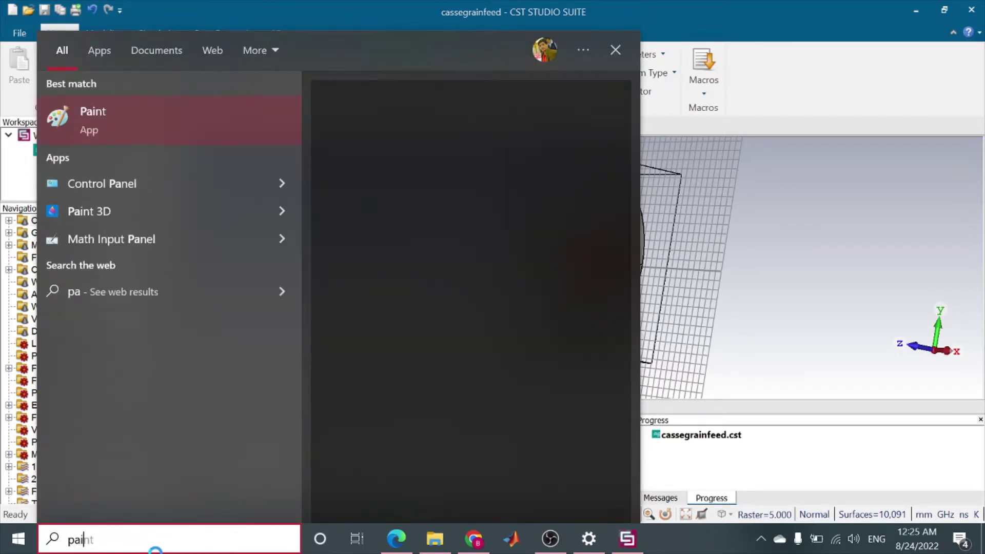
pyautogui.click(189, 123)
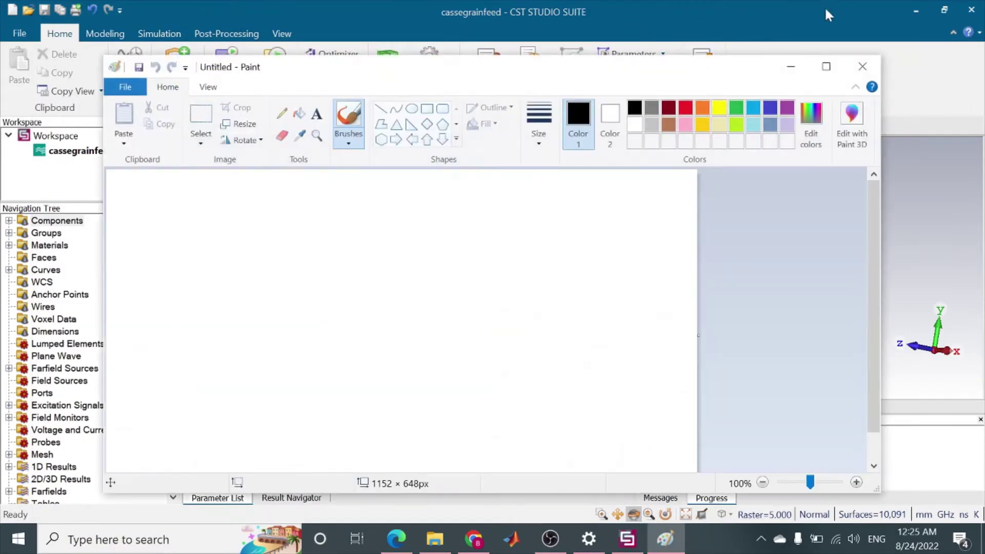
# Maximize Paint and pencil-draw the curved dish outline across the canvas.
pyautogui.click(825, 67)
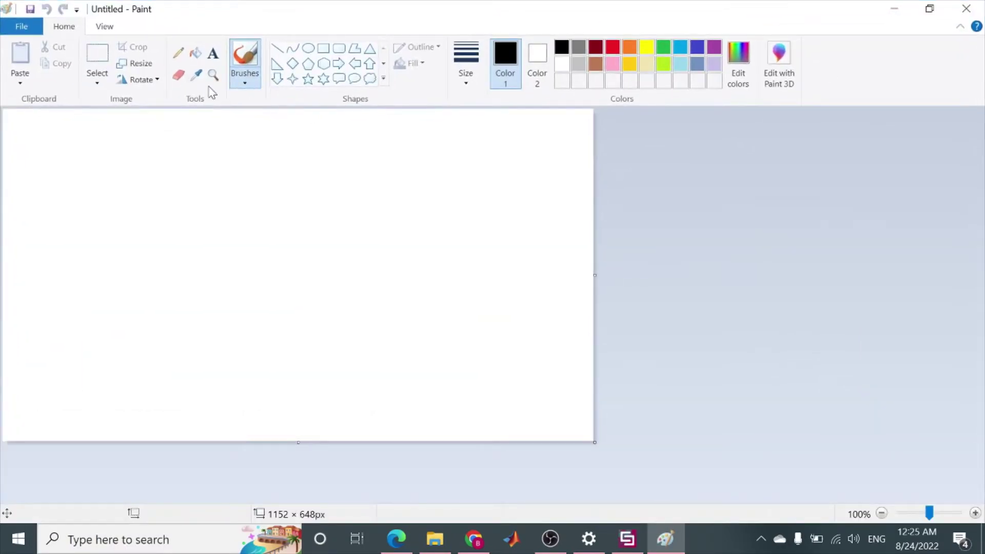
pyautogui.click(182, 54)
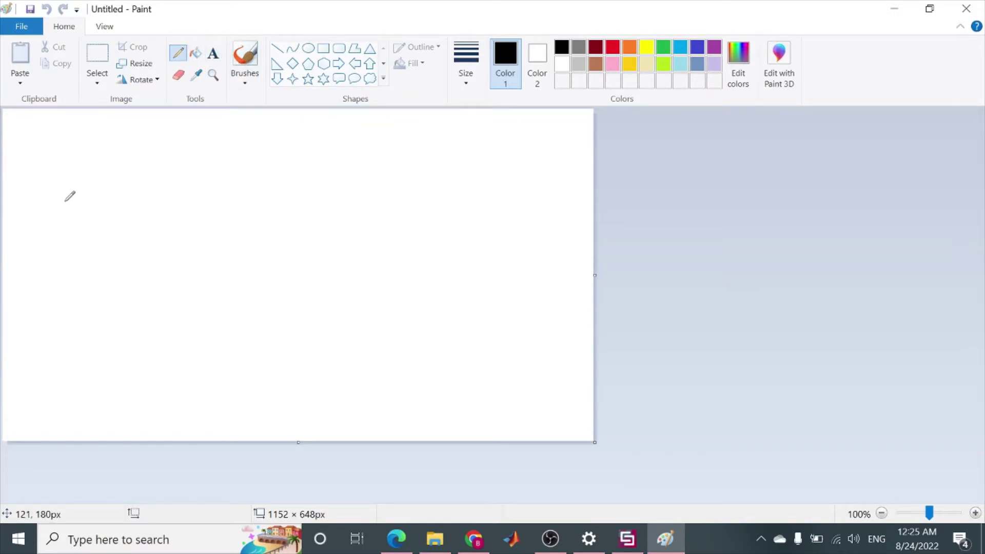
pyautogui.moveTo(65, 201)
pyautogui.mouseDown()
pyautogui.moveTo(118, 252)
pyautogui.moveTo(302, 267)
pyautogui.moveTo(346, 256)
pyautogui.moveTo(392, 204)
pyautogui.moveTo(482, 189)
pyautogui.mouseUp()
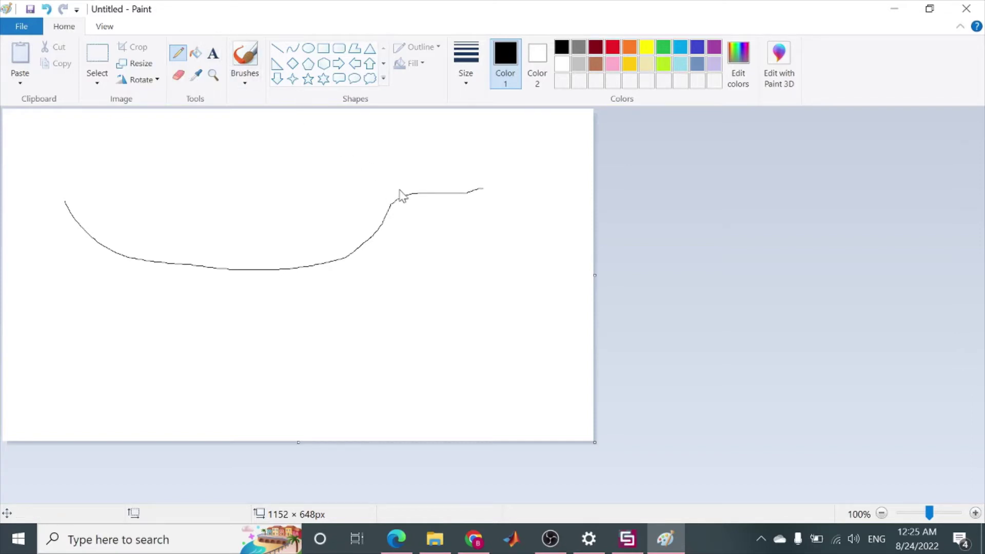
pyautogui.moveTo(400, 192); pyautogui.dragTo(416, 211)
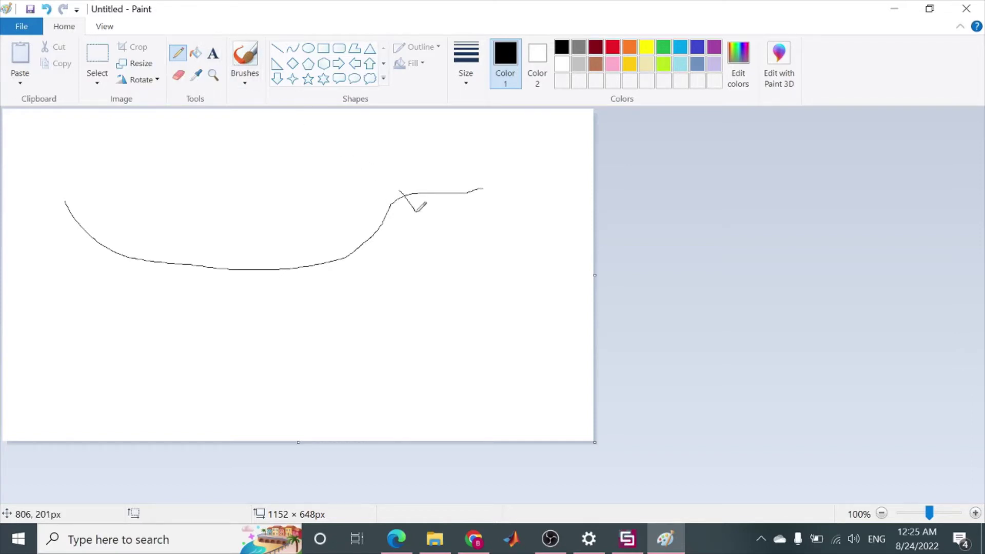
# Erase the stray strokes at the curve's right end.
pyautogui.click(178, 75)
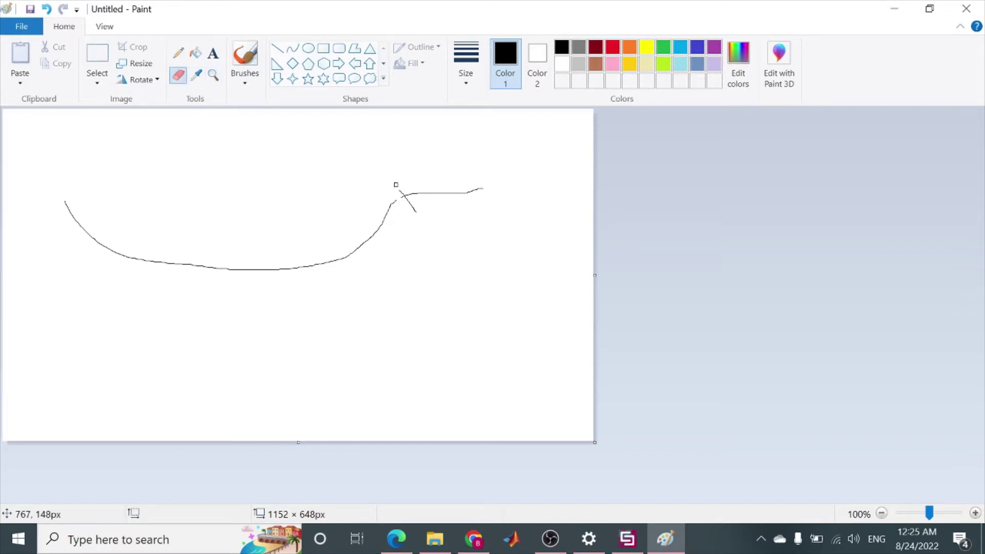
pyautogui.moveTo(401, 194)
pyautogui.mouseDown()
pyautogui.moveTo(415, 220)
pyautogui.moveTo(389, 185)
pyautogui.moveTo(418, 214)
pyautogui.moveTo(411, 196)
pyautogui.moveTo(481, 188)
pyautogui.mouseUp()
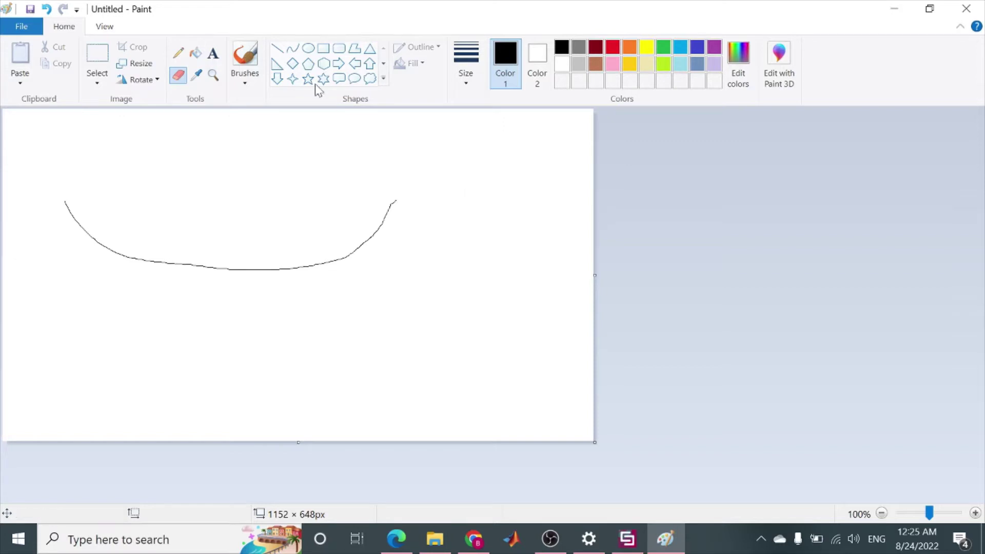
pyautogui.click(180, 55)
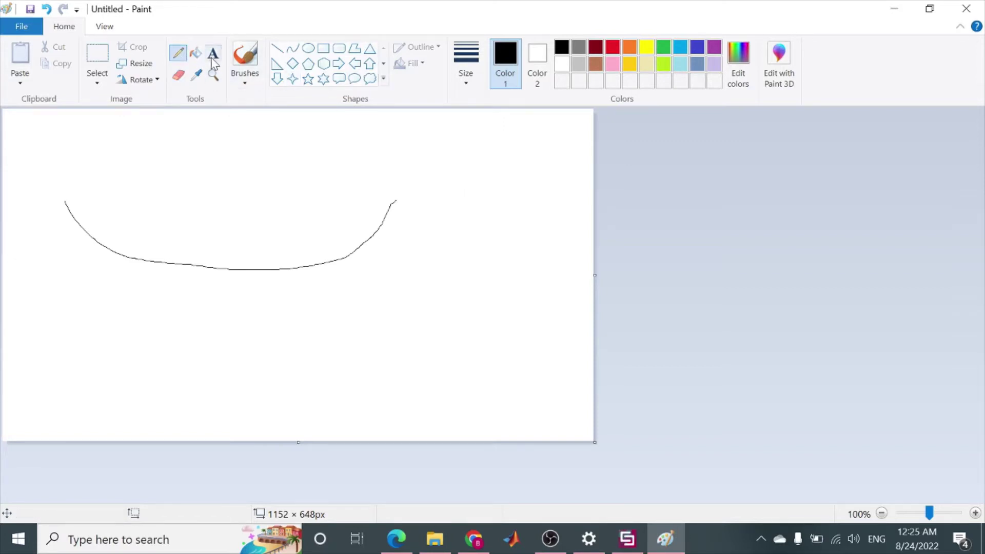
pyautogui.click(236, 59)
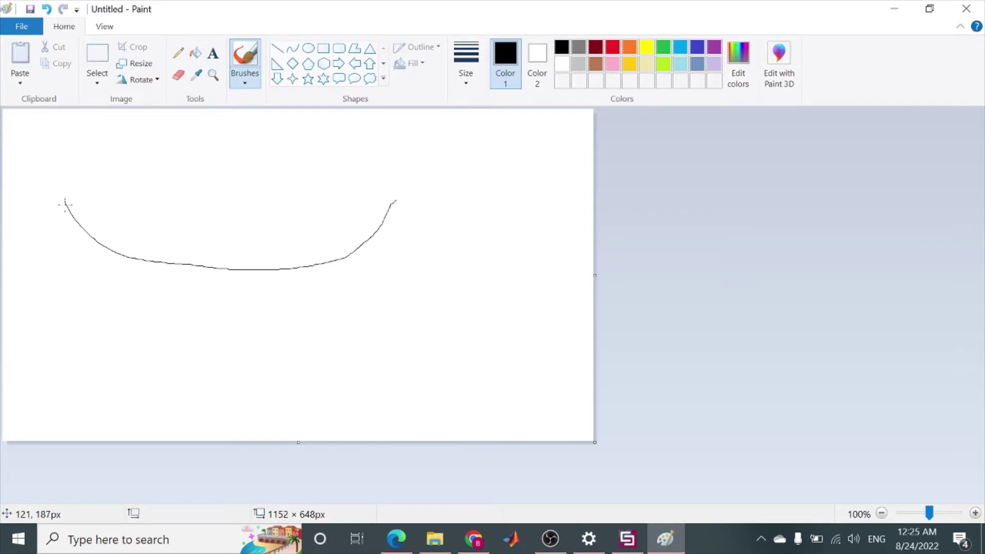
# Brush a double-headed arrow across the dish mouth and write h above it.
pyautogui.moveTo(82, 205)
pyautogui.mouseDown()
pyautogui.moveTo(135, 214)
pyautogui.moveTo(390, 199)
pyautogui.moveTo(381, 195)
pyautogui.moveTo(366, 216)
pyautogui.mouseUp()
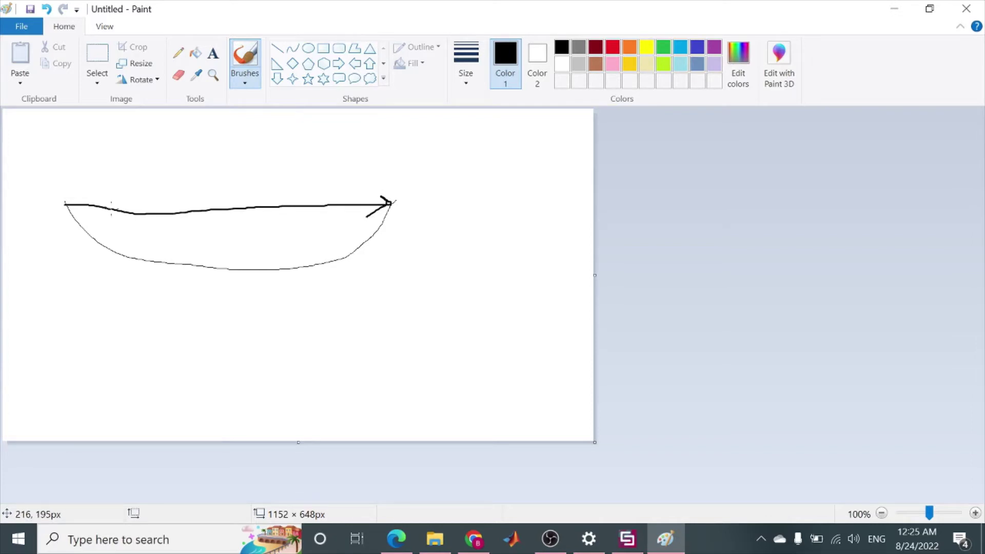
pyautogui.moveTo(66, 204)
pyautogui.mouseDown()
pyautogui.moveTo(72, 195)
pyautogui.moveTo(67, 204)
pyautogui.moveTo(92, 221)
pyautogui.mouseUp()
pyautogui.moveTo(205, 150)
pyautogui.mouseDown()
pyautogui.moveTo(207, 181)
pyautogui.moveTo(214, 166)
pyautogui.moveTo(229, 182)
pyautogui.mouseUp()
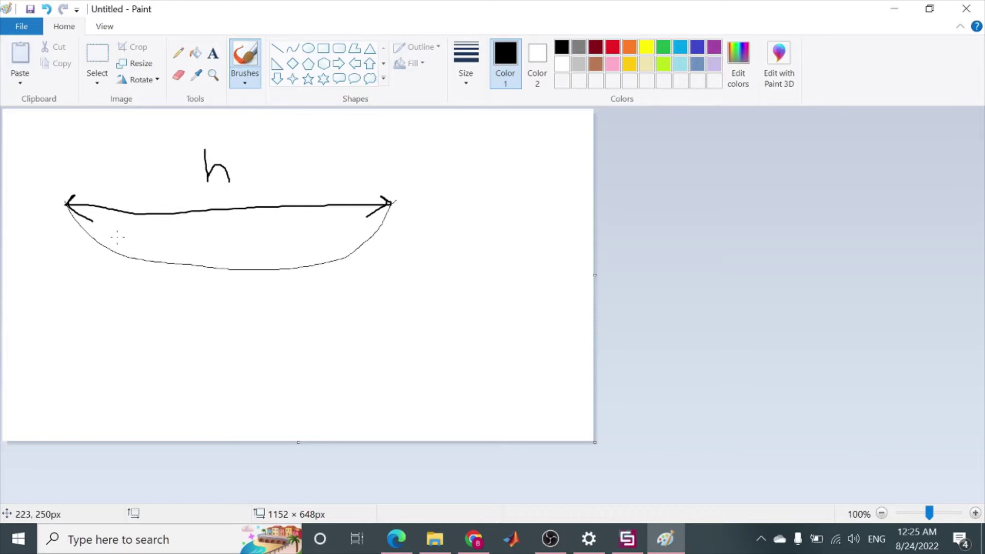
# Draw the central axis with a feed stroke and add the f and D labels.
pyautogui.moveTo(222, 190); pyautogui.dragTo(230, 268)
pyautogui.moveTo(227, 232)
pyautogui.mouseDown()
pyautogui.moveTo(254, 231)
pyautogui.moveTo(272, 244)
pyautogui.moveTo(262, 207)
pyautogui.moveTo(300, 217)
pyautogui.moveTo(298, 248)
pyautogui.moveTo(266, 248)
pyautogui.mouseUp()
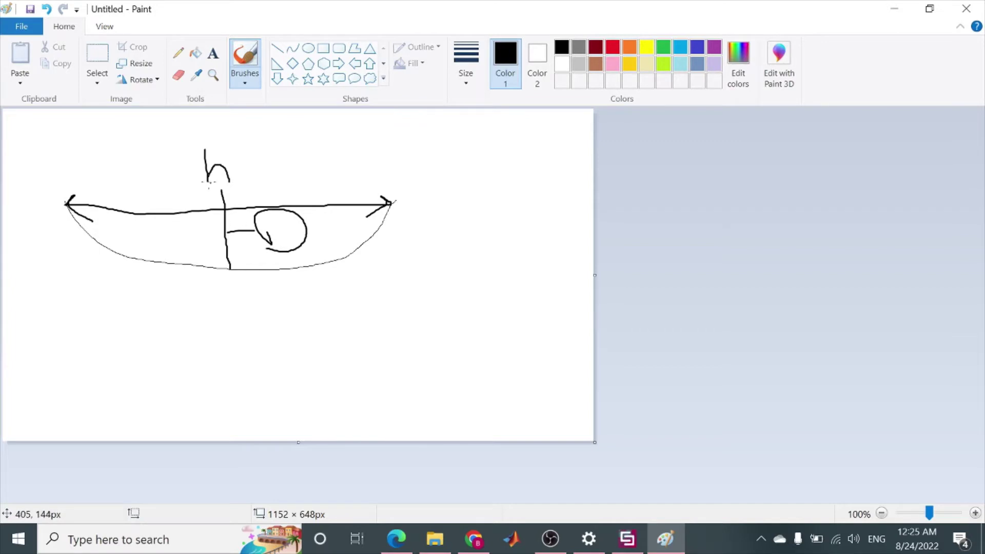
pyautogui.moveTo(230, 172)
pyautogui.mouseDown()
pyautogui.moveTo(250, 171)
pyautogui.moveTo(239, 177)
pyautogui.moveTo(257, 156)
pyautogui.moveTo(269, 190)
pyautogui.moveTo(285, 172)
pyautogui.mouseUp()
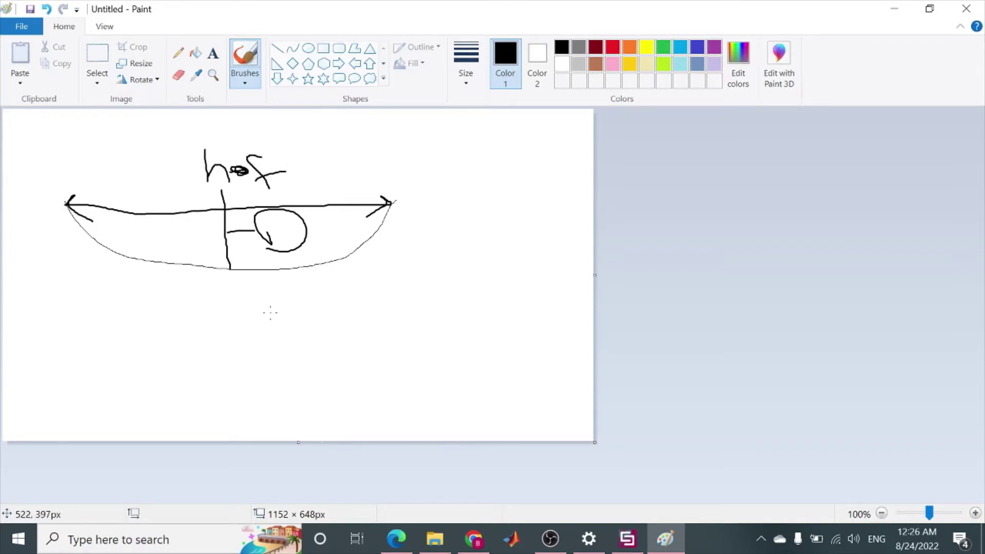
pyautogui.moveTo(270, 314)
pyautogui.mouseDown()
pyautogui.moveTo(254, 329)
pyautogui.moveTo(256, 346)
pyautogui.moveTo(272, 328)
pyautogui.moveTo(323, 338)
pyautogui.mouseUp()
pyautogui.moveTo(379, 281)
pyautogui.mouseDown()
pyautogui.moveTo(387, 318)
pyautogui.moveTo(381, 272)
pyautogui.moveTo(424, 276)
pyautogui.moveTo(429, 318)
pyautogui.moveTo(388, 328)
pyautogui.mouseUp()
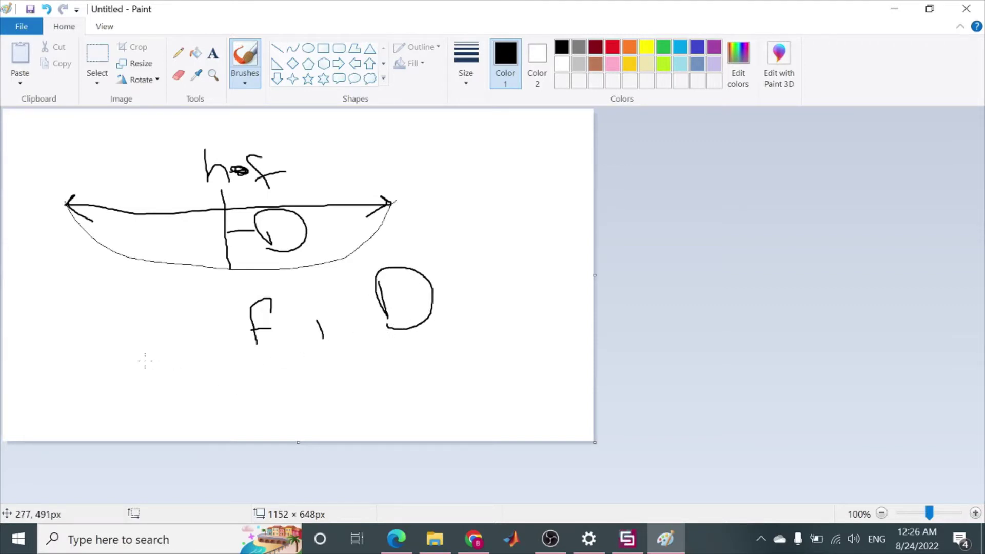
# Handwrite the formula h = D²/16f beneath the dish sketch.
pyautogui.moveTo(33, 304)
pyautogui.mouseDown()
pyautogui.moveTo(35, 324)
pyautogui.moveTo(50, 324)
pyautogui.mouseUp()
pyautogui.moveTo(102, 290)
pyautogui.mouseDown()
pyautogui.moveTo(110, 271)
pyautogui.moveTo(133, 286)
pyautogui.moveTo(104, 314)
pyautogui.mouseUp()
pyautogui.moveTo(133, 268); pyautogui.dragTo(161, 275)
pyautogui.moveTo(114, 327); pyautogui.dragTo(194, 296)
pyautogui.moveTo(152, 327)
pyautogui.mouseDown()
pyautogui.moveTo(171, 357)
pyautogui.moveTo(156, 348)
pyautogui.moveTo(189, 333)
pyautogui.moveTo(195, 366)
pyautogui.moveTo(190, 347)
pyautogui.mouseUp()
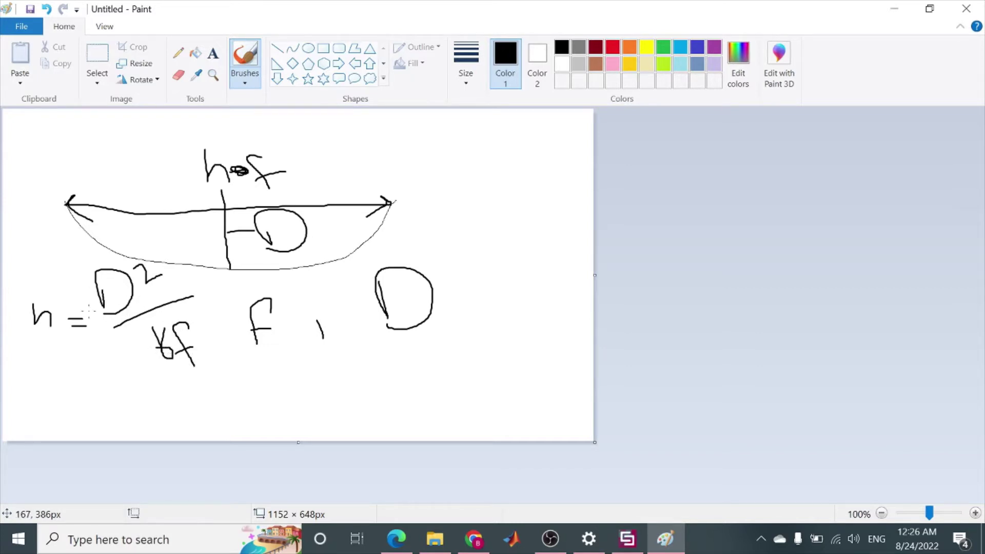
# Write h = R²/4f below it and draw a small arc at top right.
pyautogui.moveTo(37, 386)
pyautogui.mouseDown()
pyautogui.moveTo(40, 414)
pyautogui.moveTo(53, 403)
pyautogui.moveTo(58, 417)
pyautogui.moveTo(114, 399)
pyautogui.moveTo(94, 413)
pyautogui.moveTo(167, 415)
pyautogui.moveTo(158, 386)
pyautogui.moveTo(187, 403)
pyautogui.moveTo(195, 379)
pyautogui.moveTo(204, 437)
pyautogui.mouseUp()
pyautogui.moveTo(229, 405)
pyautogui.mouseDown()
pyautogui.moveTo(240, 427)
pyautogui.moveTo(270, 402)
pyautogui.moveTo(271, 387)
pyautogui.moveTo(286, 437)
pyautogui.moveTo(300, 415)
pyautogui.mouseUp()
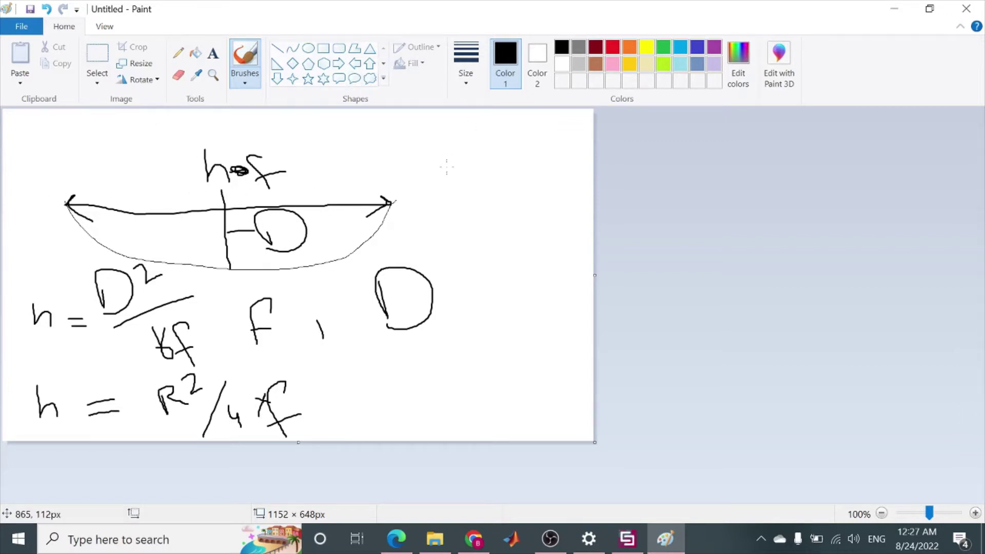
pyautogui.moveTo(446, 170)
pyautogui.mouseDown()
pyautogui.moveTo(487, 186)
pyautogui.moveTo(537, 162)
pyautogui.mouseUp()
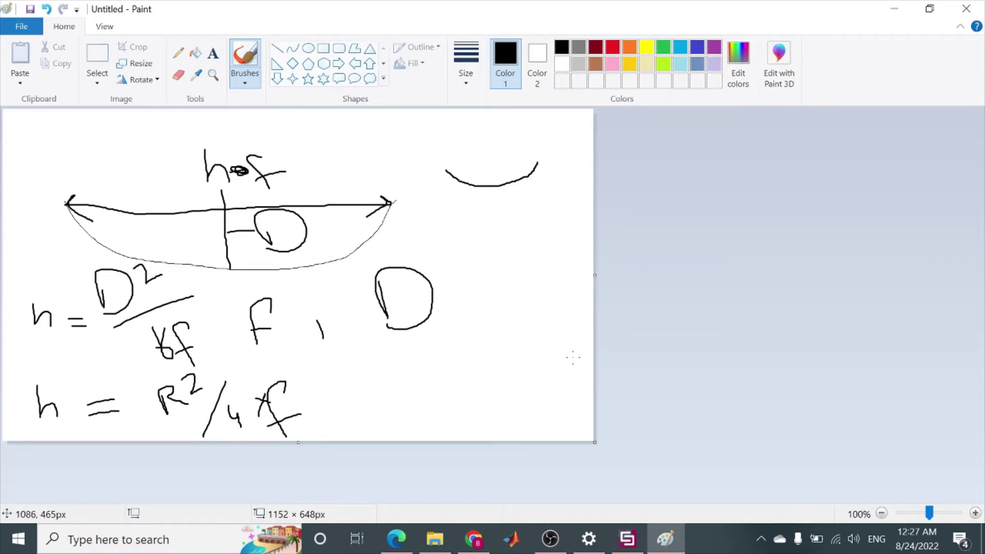
# Return to CST Studio Suite and start a new project template.
pyautogui.click(628, 539)
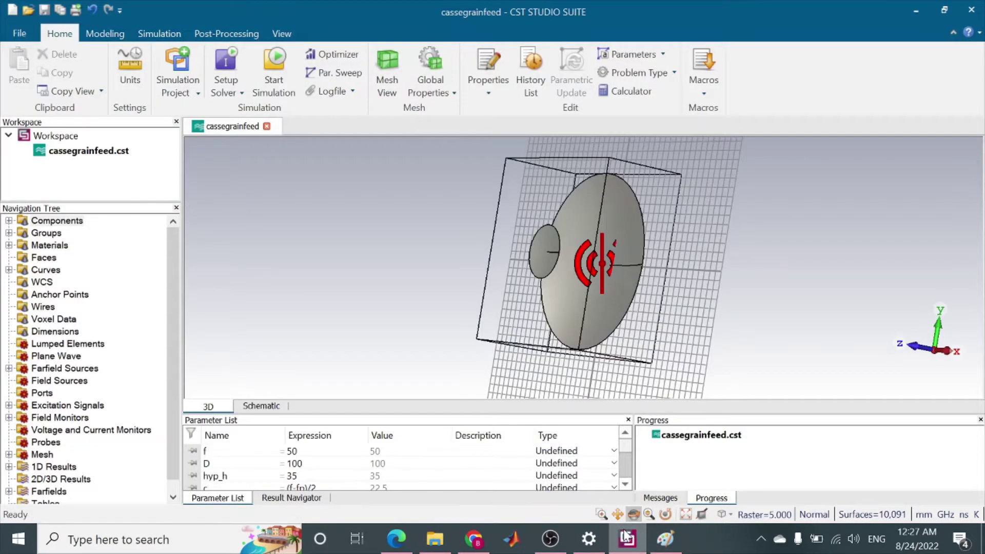
pyautogui.click(12, 11)
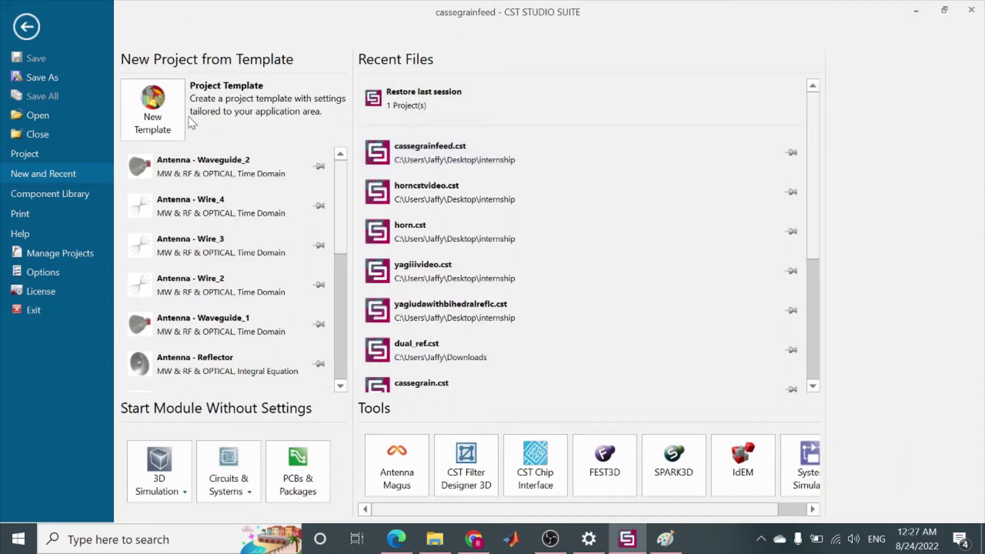
pyautogui.click(159, 121)
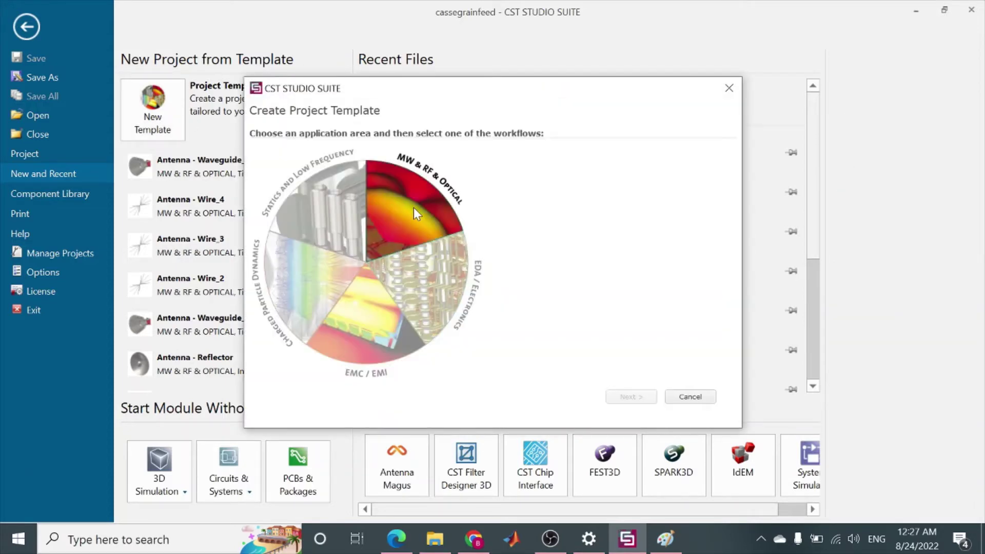
# Choose the Antennas area, Reflector workflow and Integral Equation solver.
pyautogui.click(567, 163)
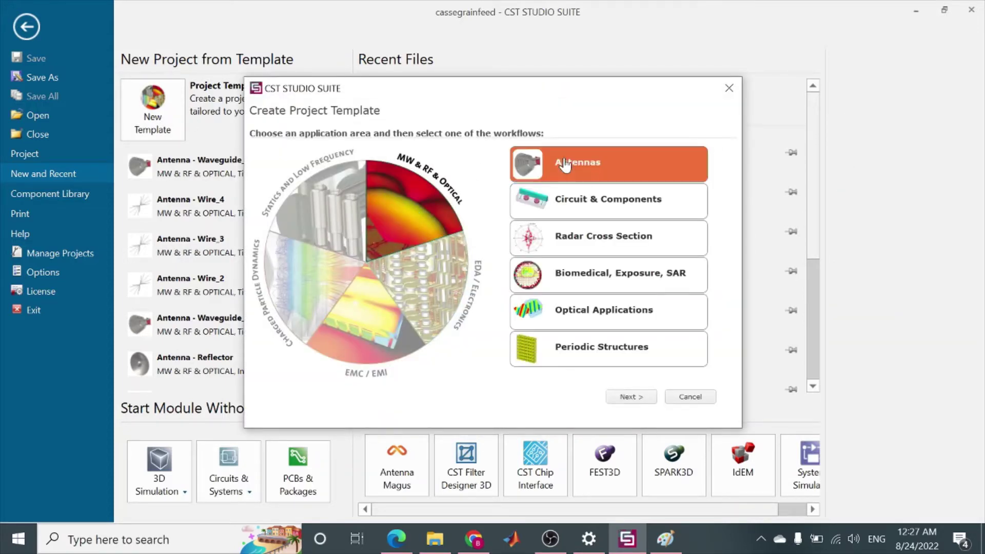
pyautogui.click(629, 398)
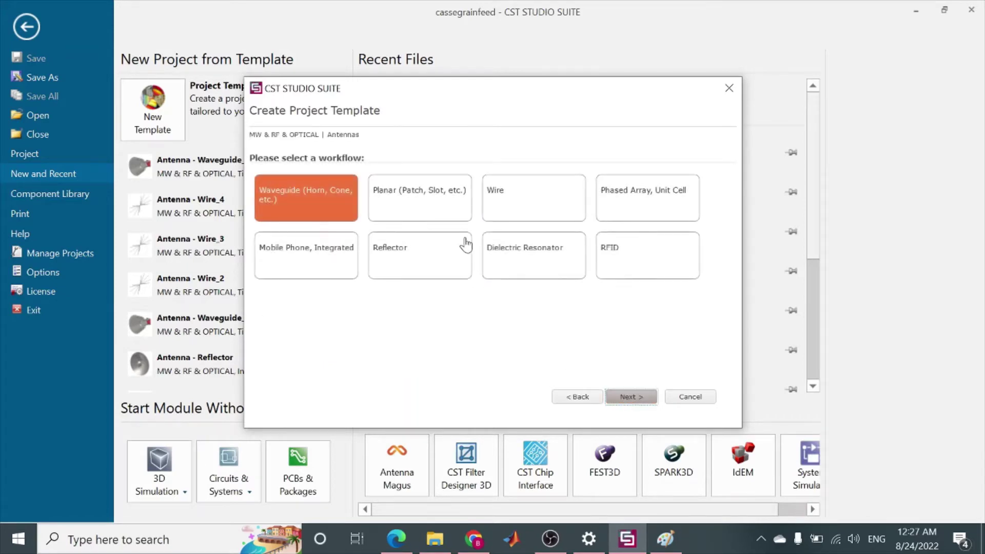
pyautogui.click(462, 259)
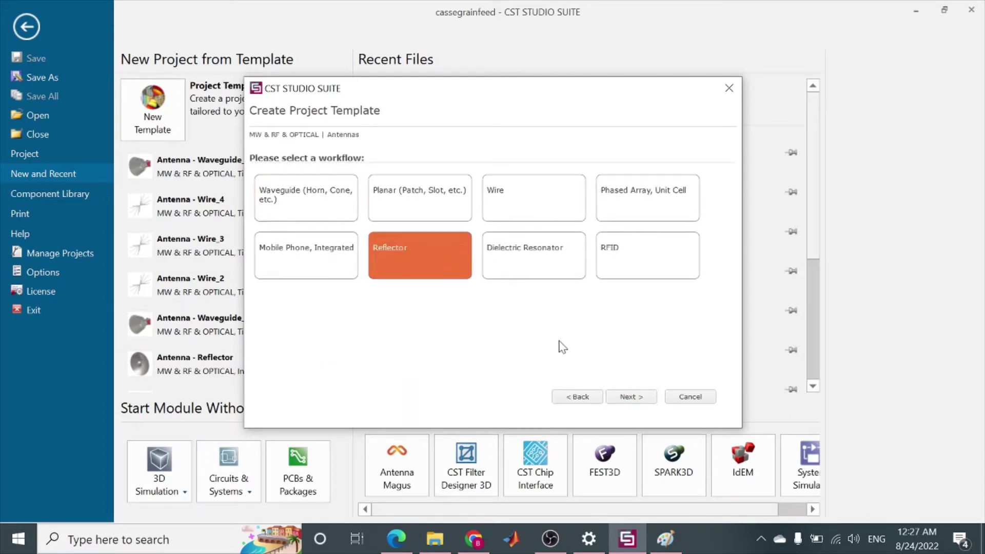
pyautogui.click(630, 398)
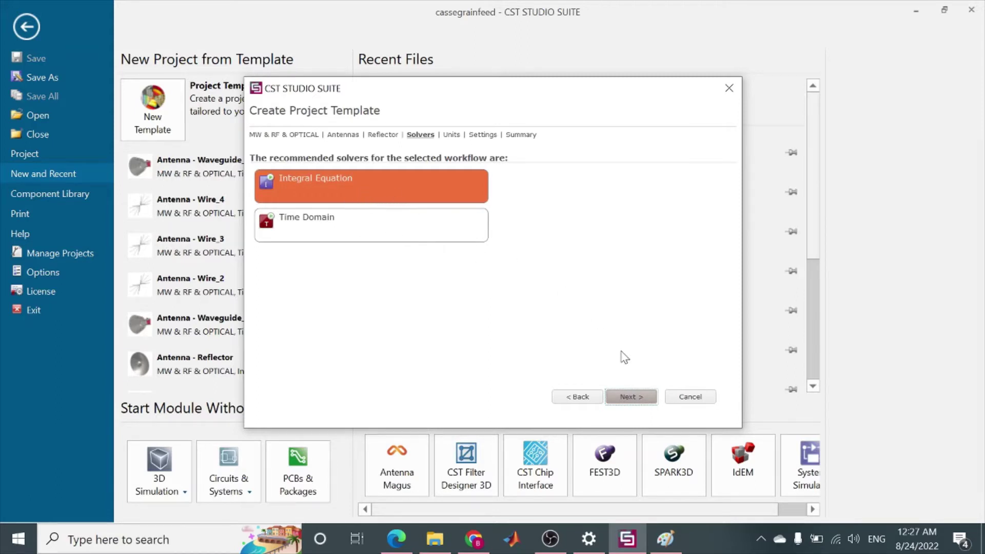
pyautogui.click(641, 399)
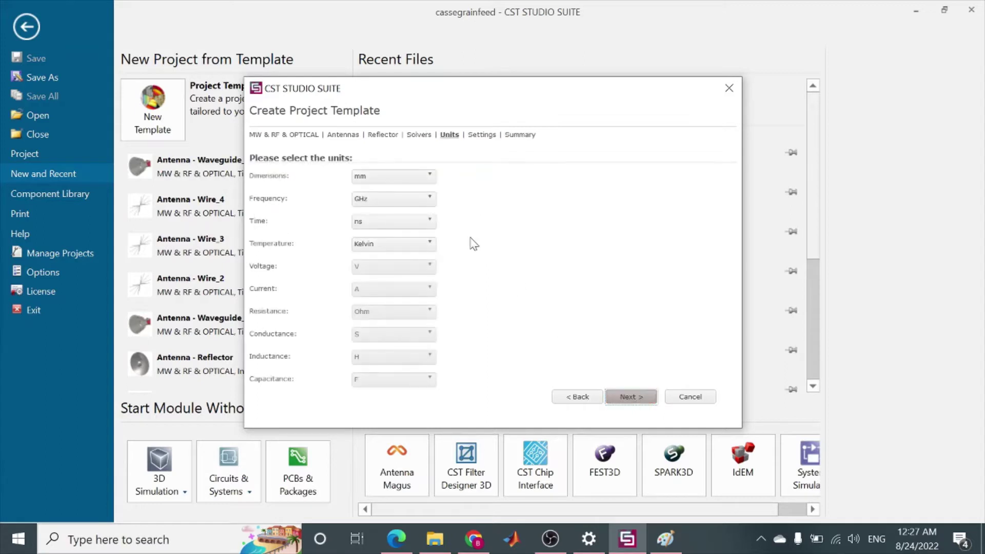
# Keep default units, set 26.5–40 GHz with a farfield monitor, and create Untitled_0.
pyautogui.click(628, 397)
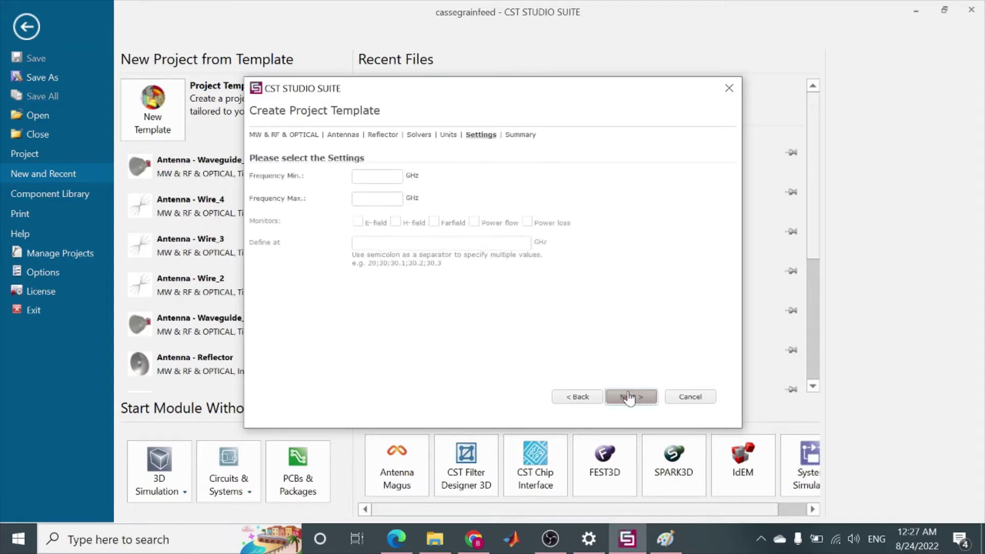
pyautogui.click(360, 176)
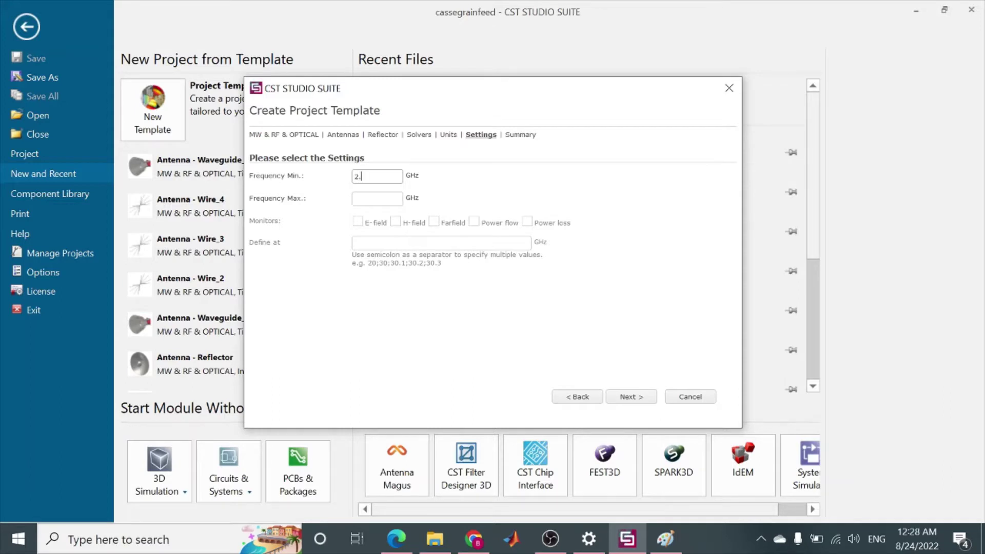
pyautogui.write('26.5')
pyautogui.click(380, 198)
pyautogui.write('40')
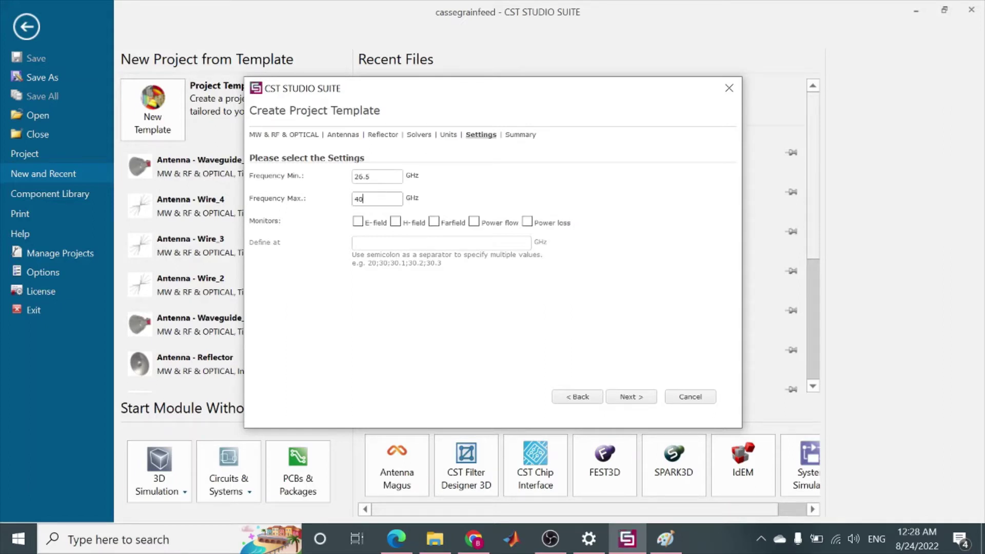
pyautogui.click(435, 224)
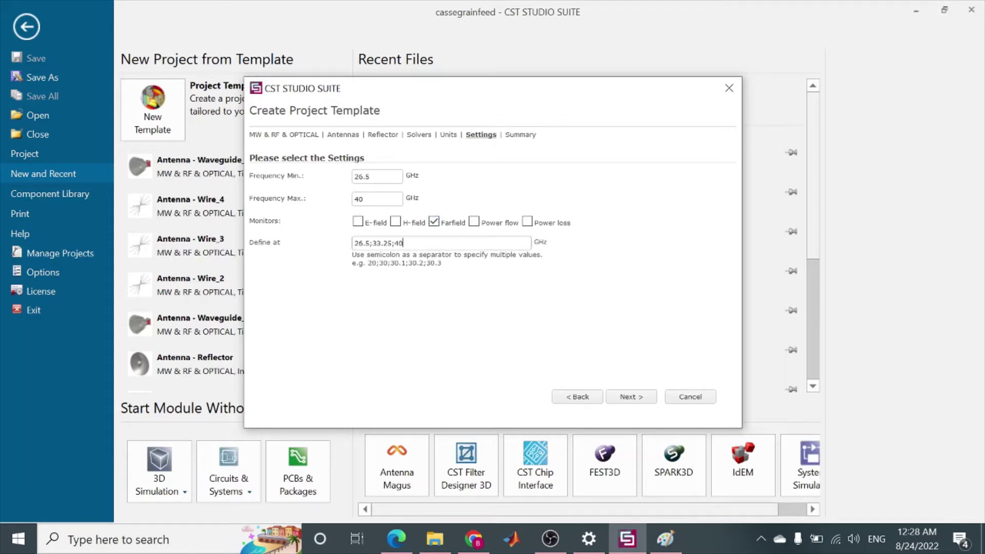
pyautogui.press('BackSpace')
pyautogui.press('BackSpace')
pyautogui.press('BackSpace')
pyautogui.press('BackSpace')
pyautogui.press('BackSpace')
pyautogui.press('BackSpace')
pyautogui.press('BackSpace')
pyautogui.press('BackSpace')
pyautogui.press('BackSpace')
pyautogui.press('BackSpace')
pyautogui.press('BackSpace')
pyautogui.press('BackSpace')
pyautogui.click(632, 398)
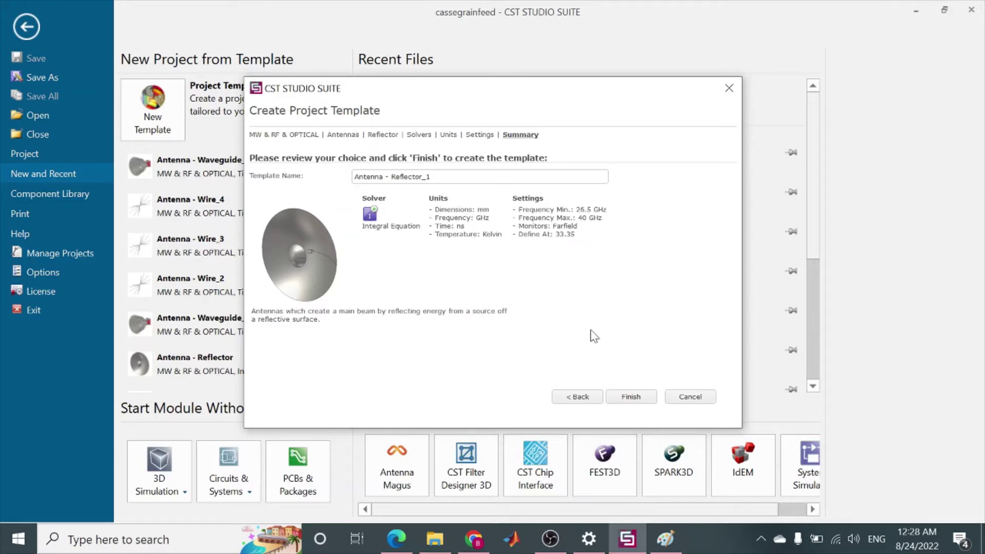
pyautogui.click(646, 400)
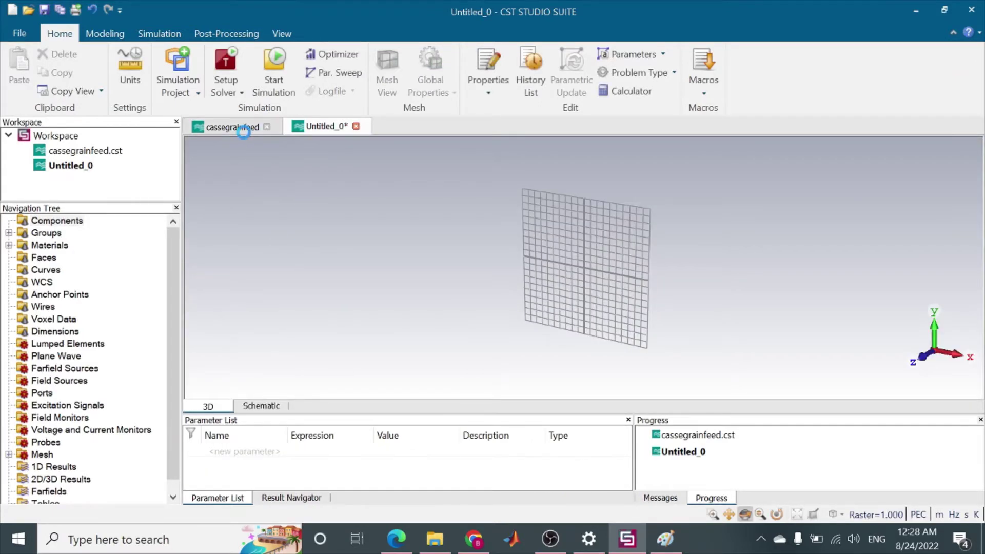
# Check cassegrainfeed's parameters, then define f = 50 and D = 100 in Untitled_0.
pyautogui.click(245, 127)
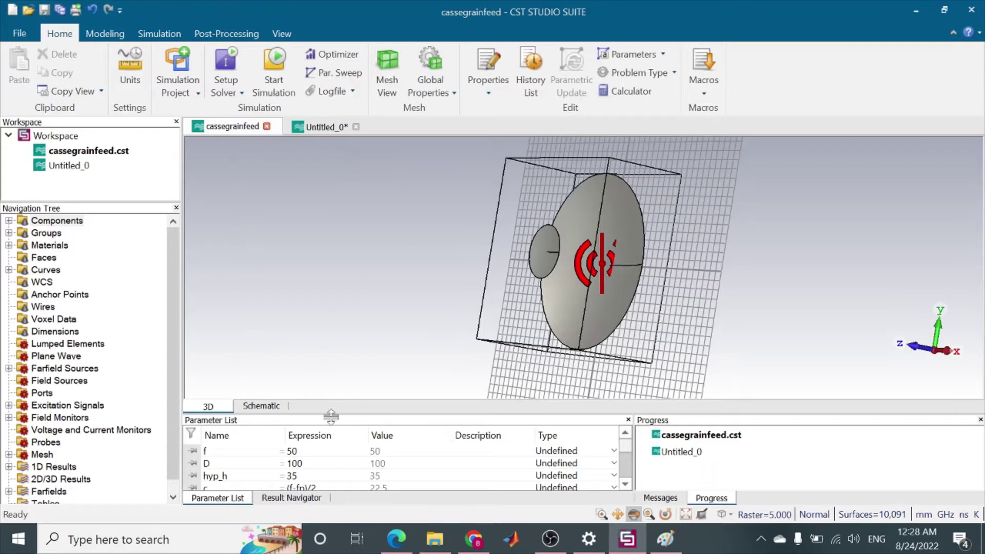
pyautogui.click(321, 127)
pyautogui.click(242, 455)
pyautogui.write('f')
pyautogui.click(293, 452)
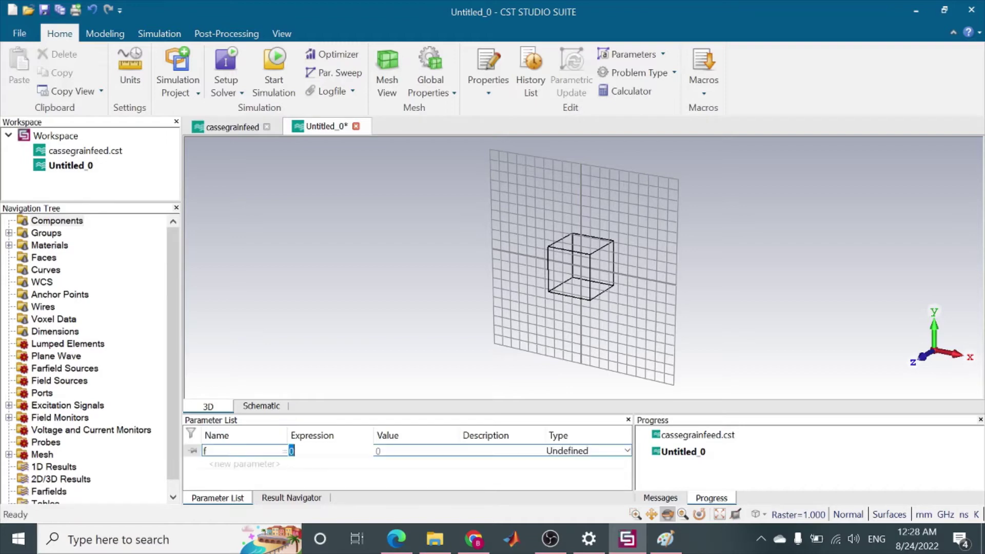
pyautogui.write('50')
pyautogui.click(265, 464)
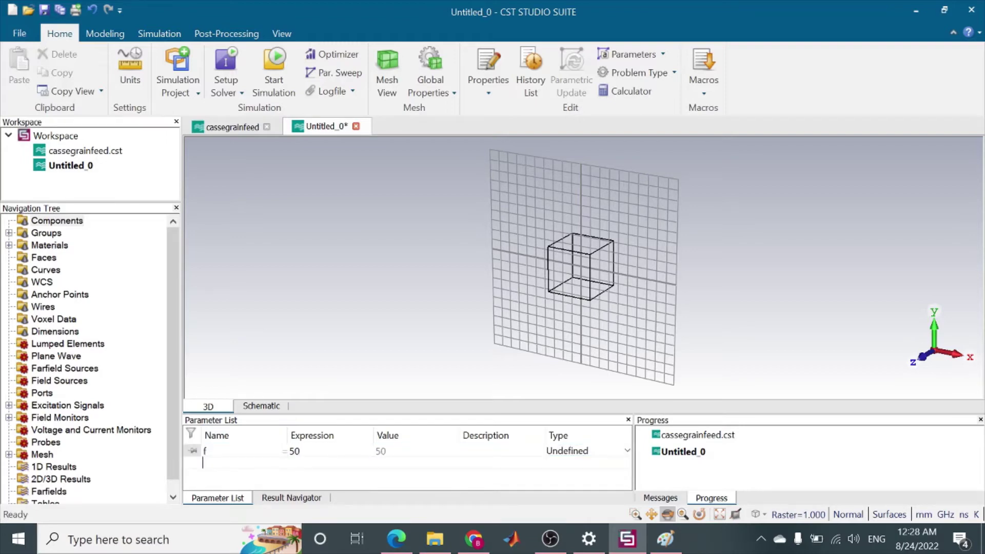
pyautogui.write('D')
pyautogui.click(293, 464)
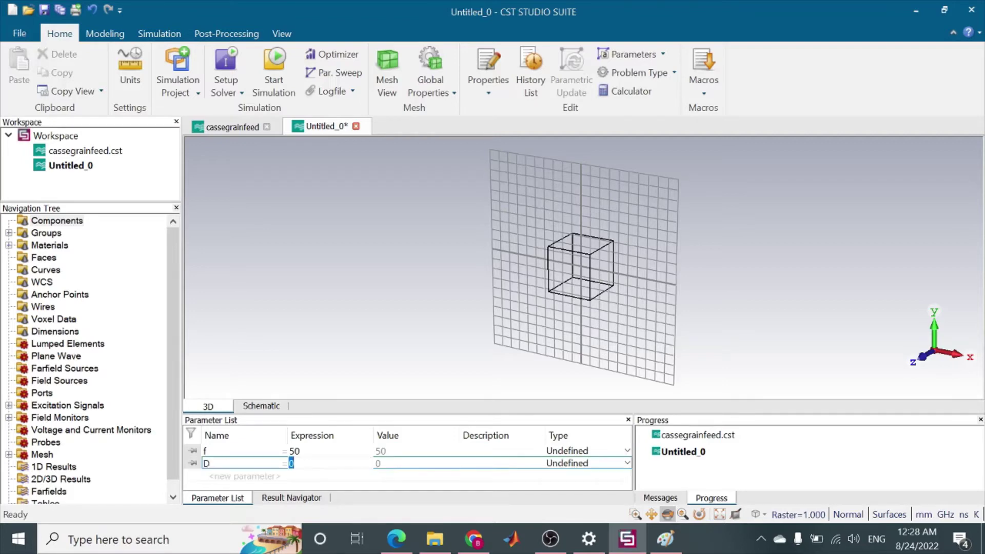
pyautogui.write('100')
pyautogui.click(390, 278)
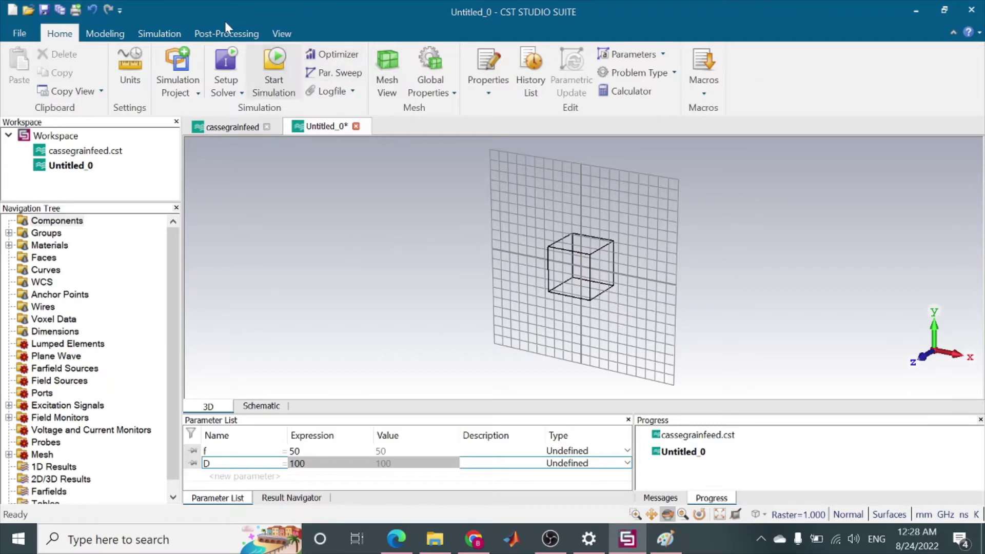
# Start a new analytical curve from the Modeling curves list and name it parabola.
pyautogui.click(226, 34)
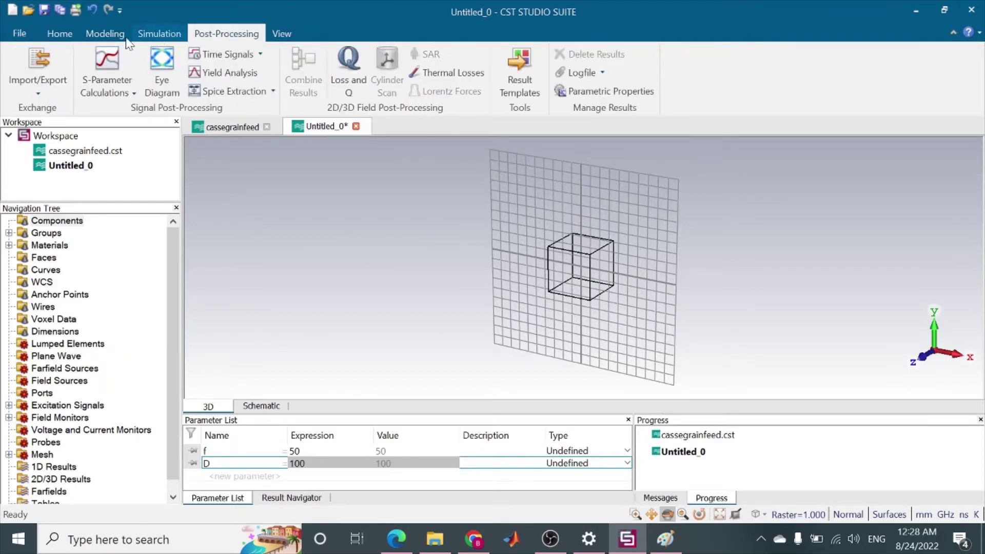
pyautogui.click(105, 34)
pyautogui.click(541, 93)
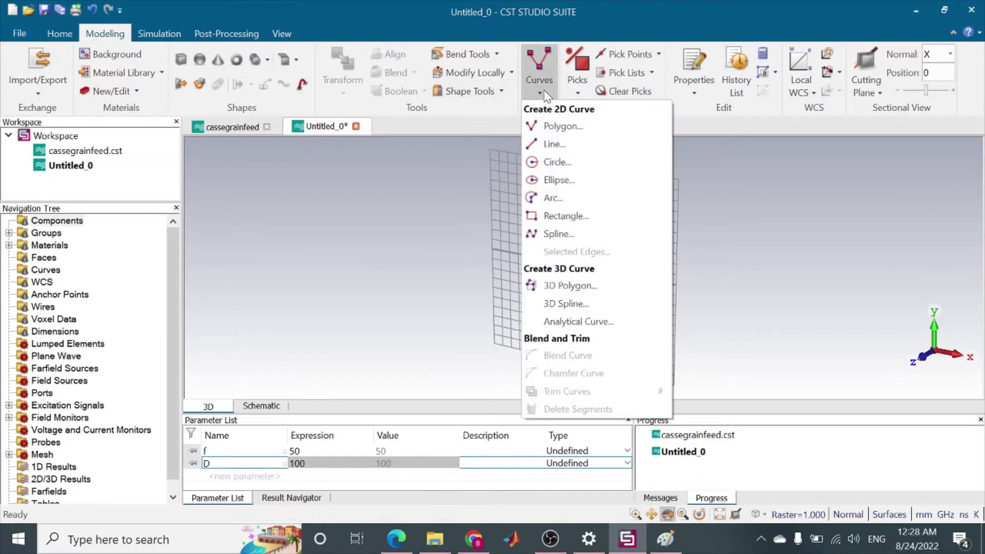
pyautogui.click(578, 321)
pyautogui.press('BackSpace')
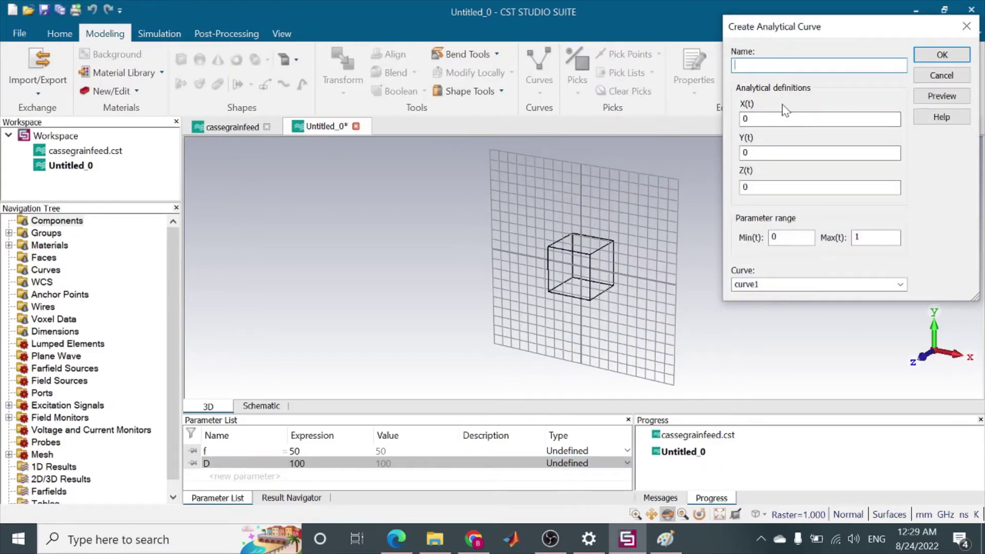
pyautogui.write('parabola')
# Define X(t)=t, Y(t)=0, Z(t)=(t^2)/(4*f) with Max(t)=D/2, preview, and create it.
pyautogui.click(813, 119)
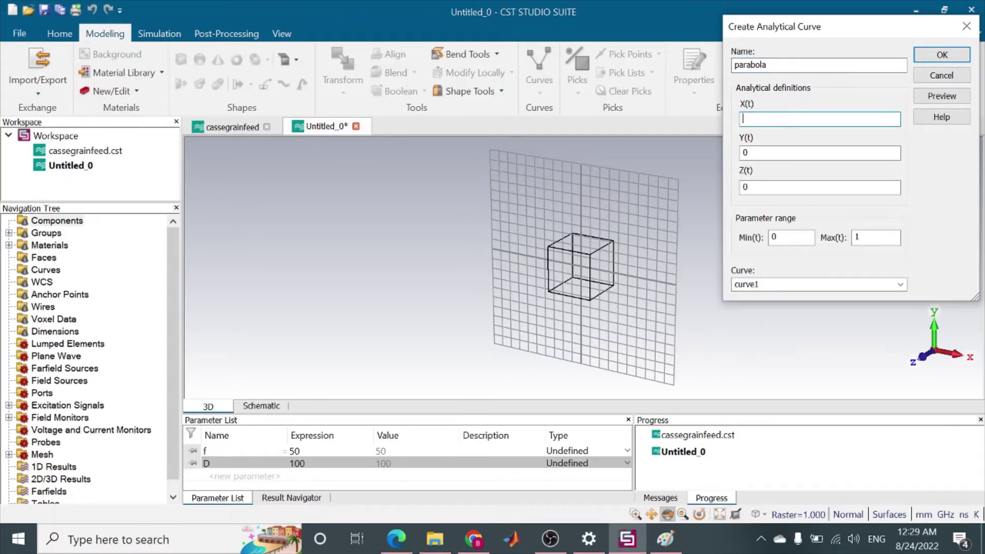
pyautogui.write('t')
pyautogui.click(749, 153)
pyautogui.click(749, 188)
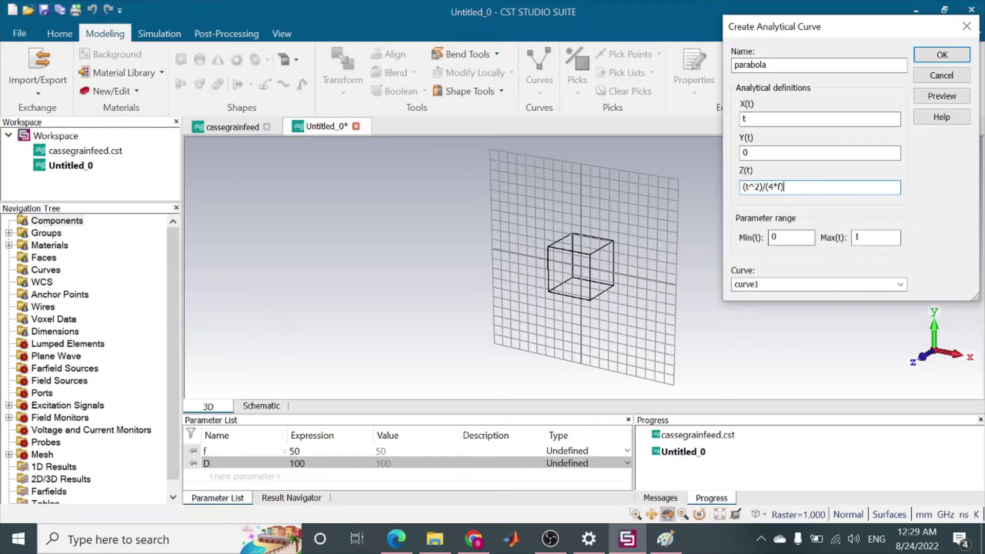
pyautogui.click(873, 237)
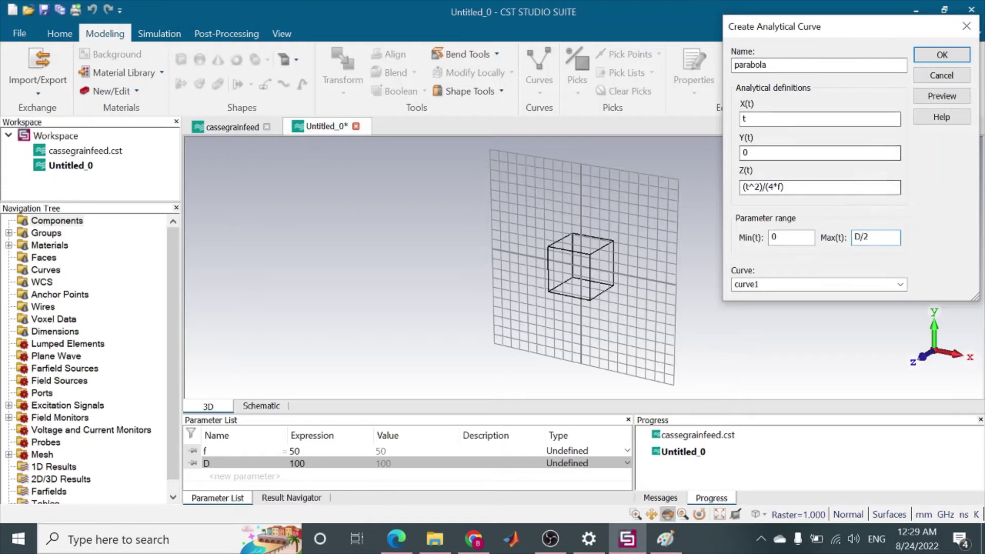
pyautogui.click(931, 103)
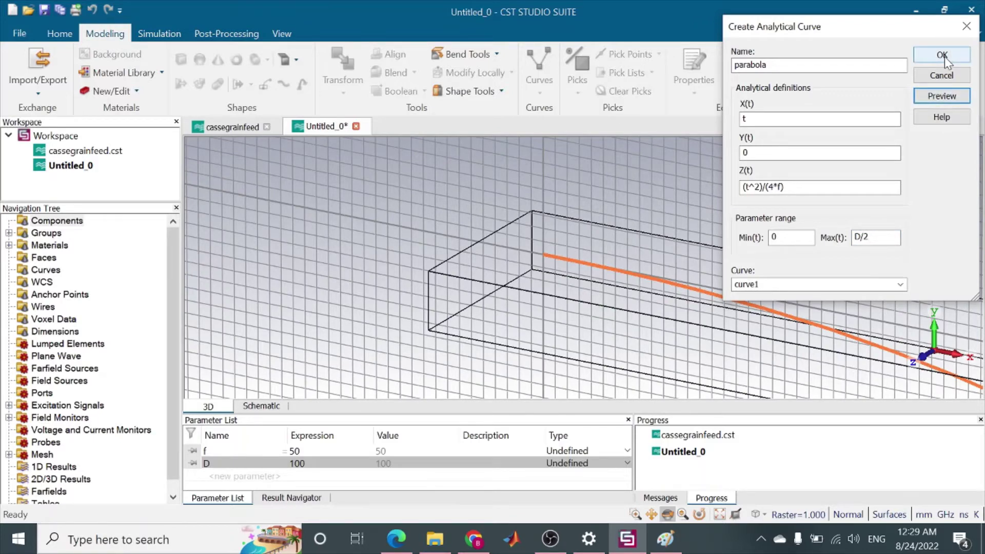
pyautogui.click(943, 55)
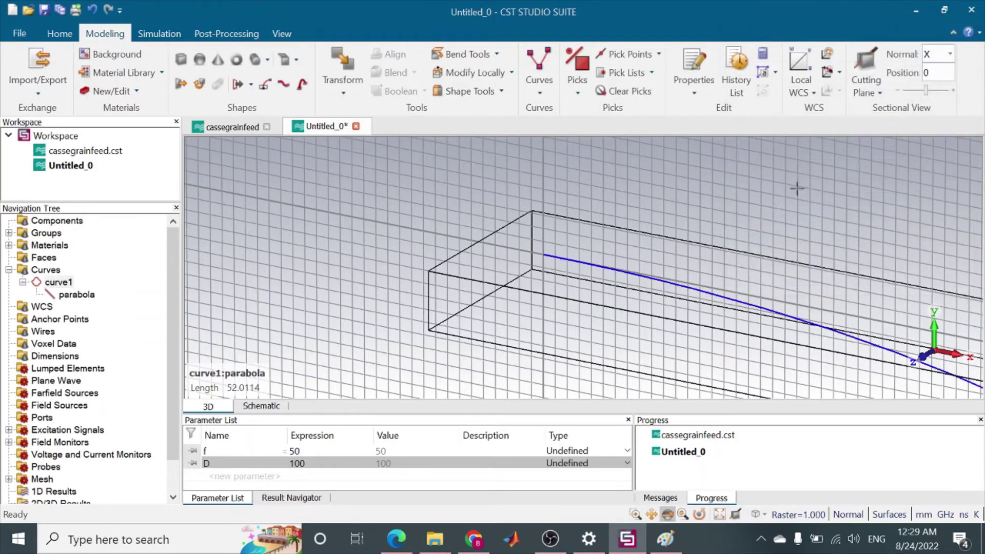
pyautogui.scroll(2, 766, 186)
pyautogui.scroll(-4, 765, 186)
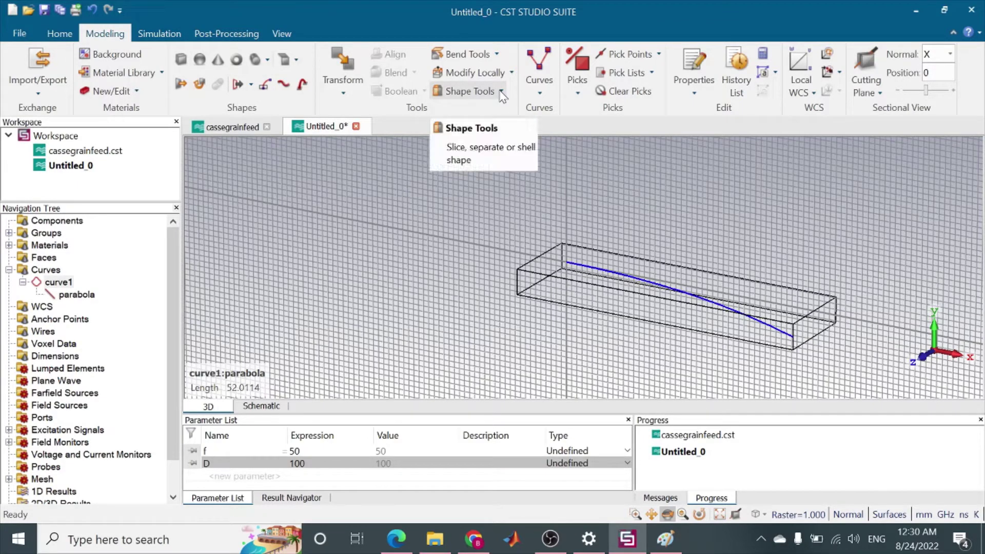
# Add circle1 centred at the origin with radius D/2, entered numerically.
pyautogui.click(535, 95)
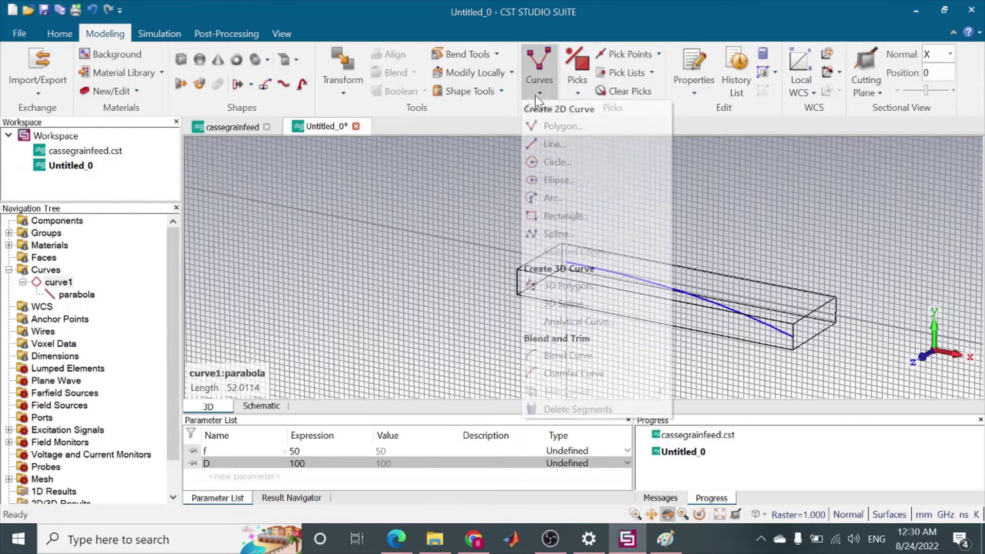
pyautogui.click(558, 162)
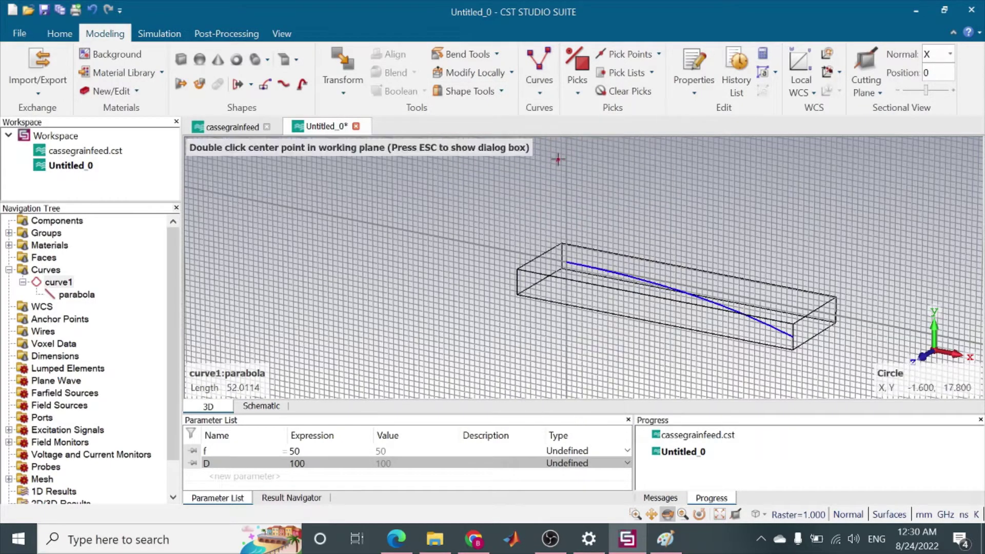
pyautogui.press('Escape')
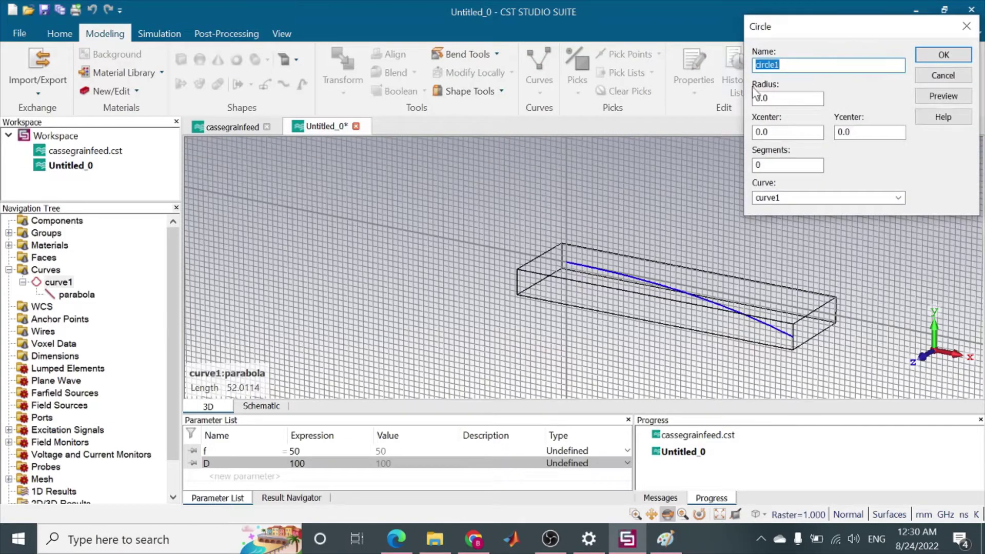
pyautogui.click(768, 98)
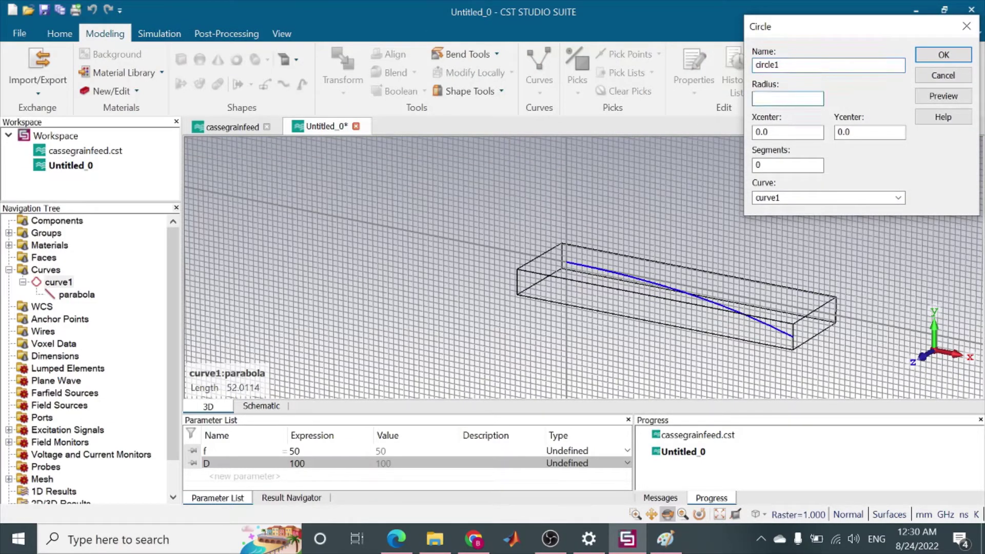
pyautogui.write('D/2')
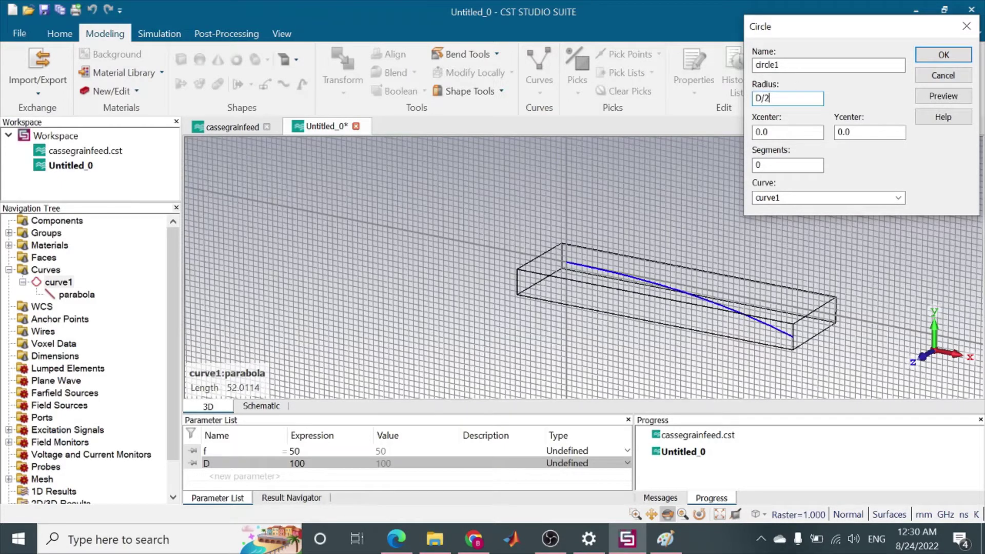
pyautogui.click(944, 54)
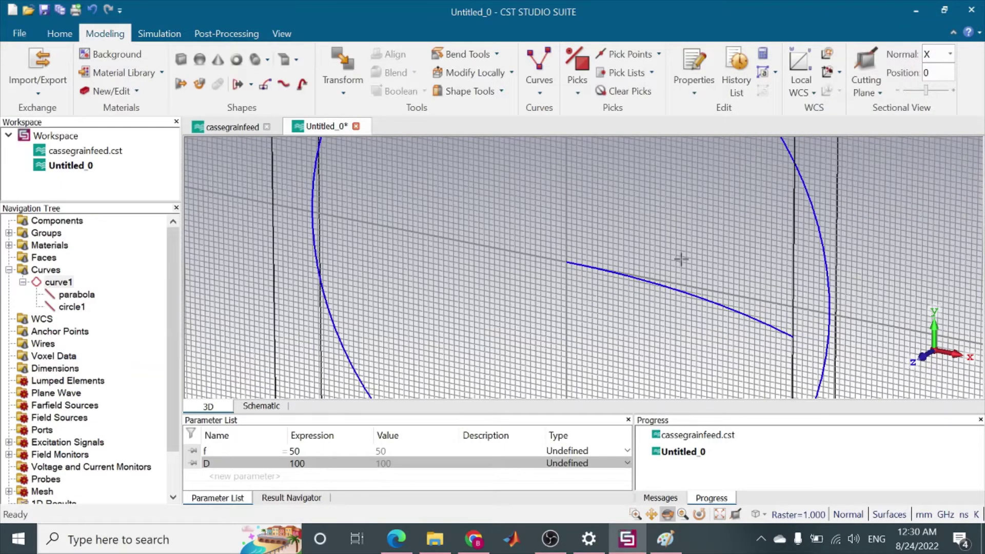
# Fit the view to the curves, zoom in, then cancel the Align WCS mode.
pyautogui.press('space')
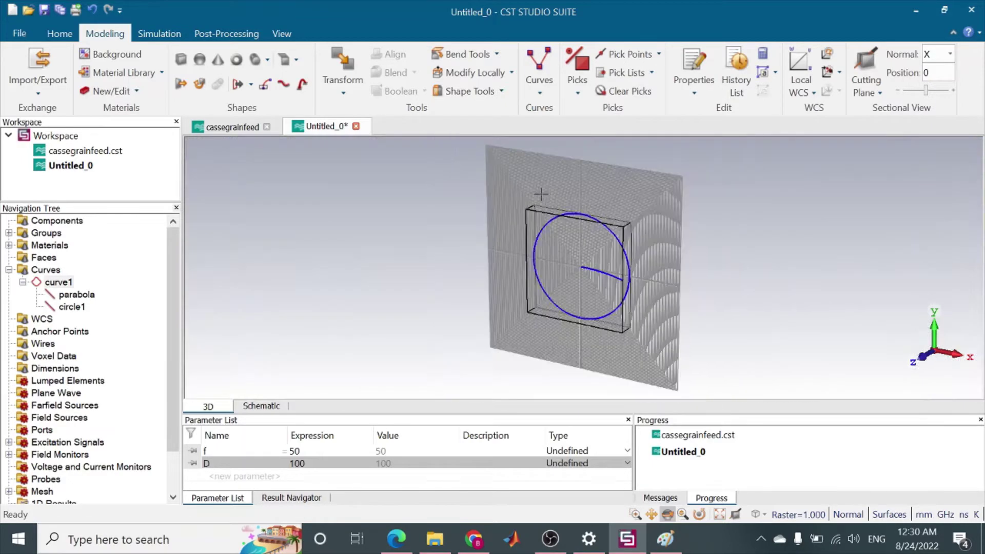
pyautogui.scroll(2, 541, 194)
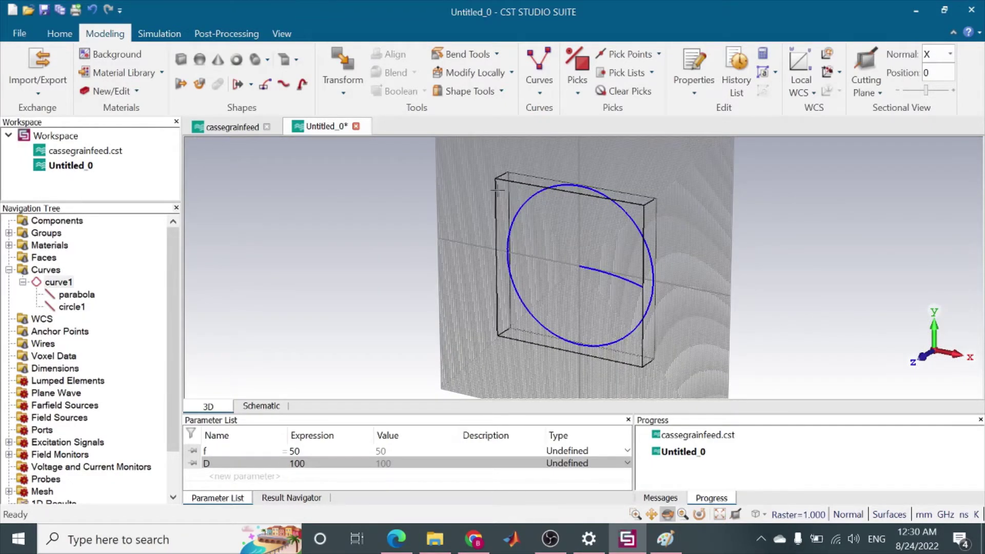
pyautogui.press('w')
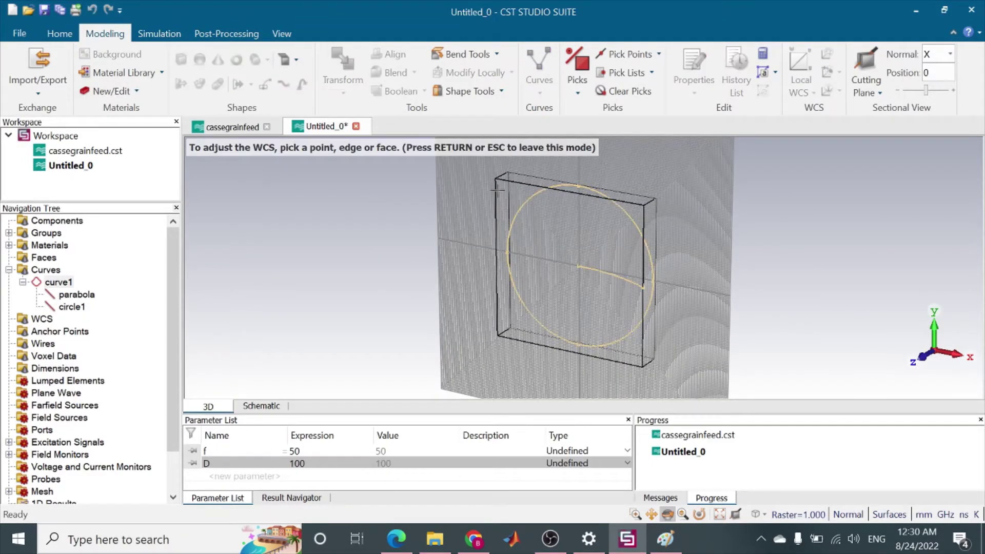
pyautogui.press('Escape')
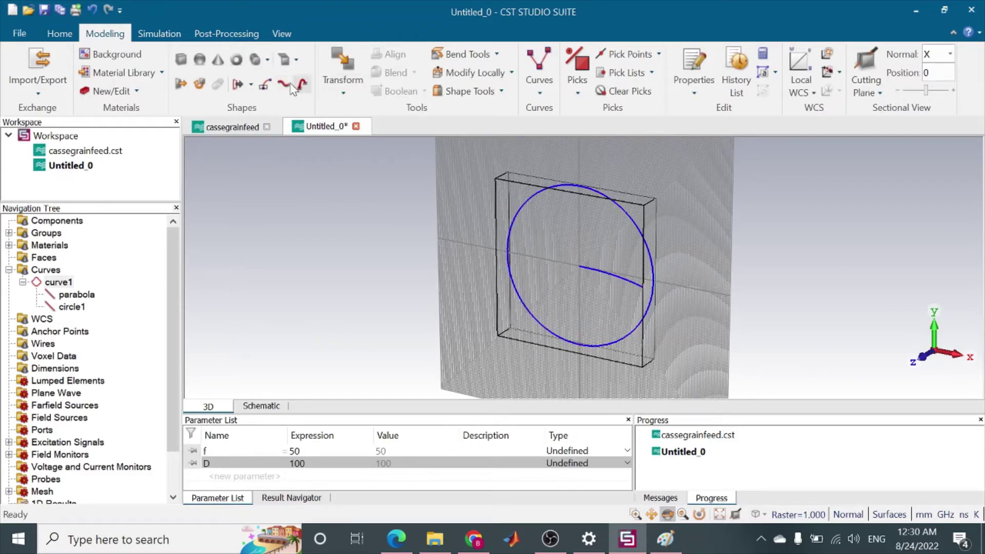
# Sweep the parabola profile along circle1 to create solid1, then orbit to see the dish.
pyautogui.click(251, 86)
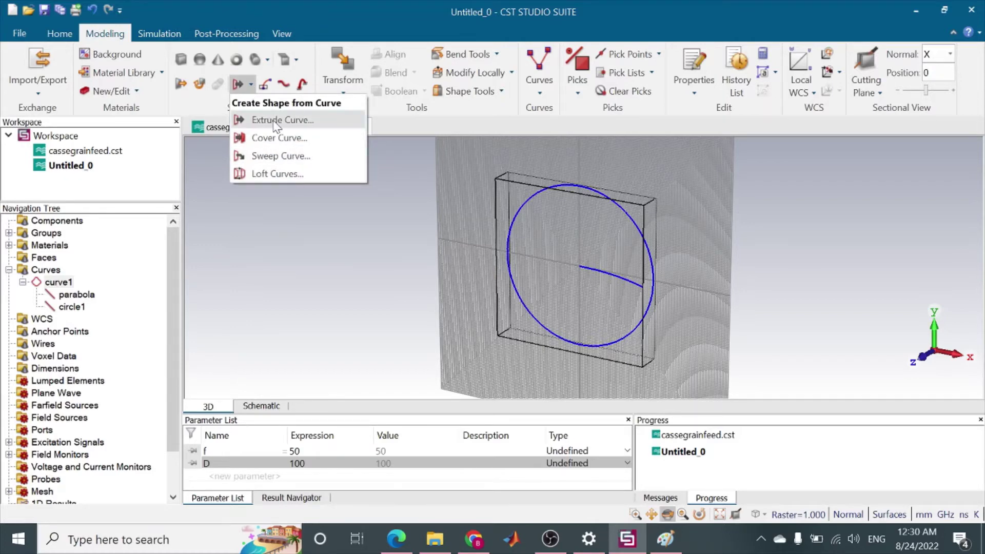
pyautogui.click(268, 157)
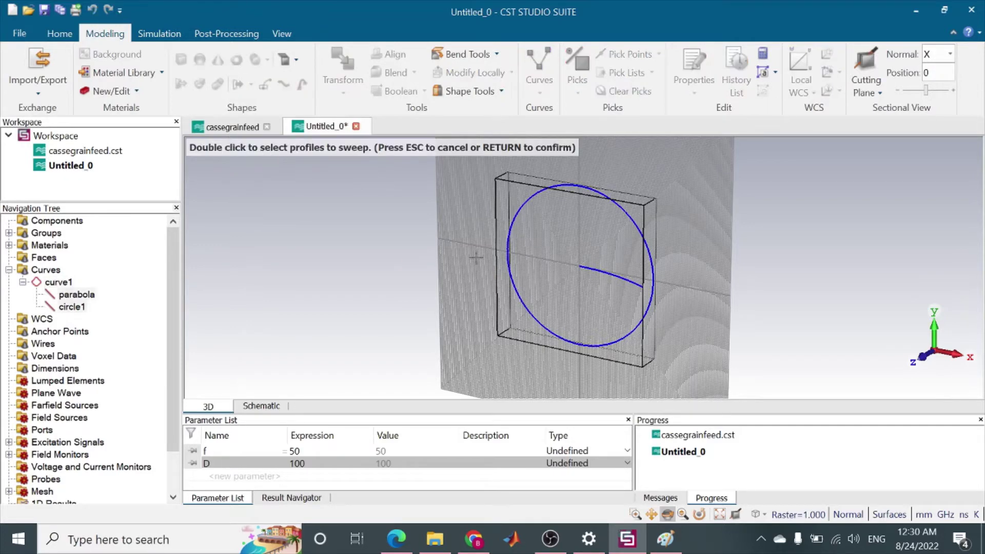
pyautogui.click(83, 297)
pyautogui.click(82, 298)
pyautogui.click(123, 301)
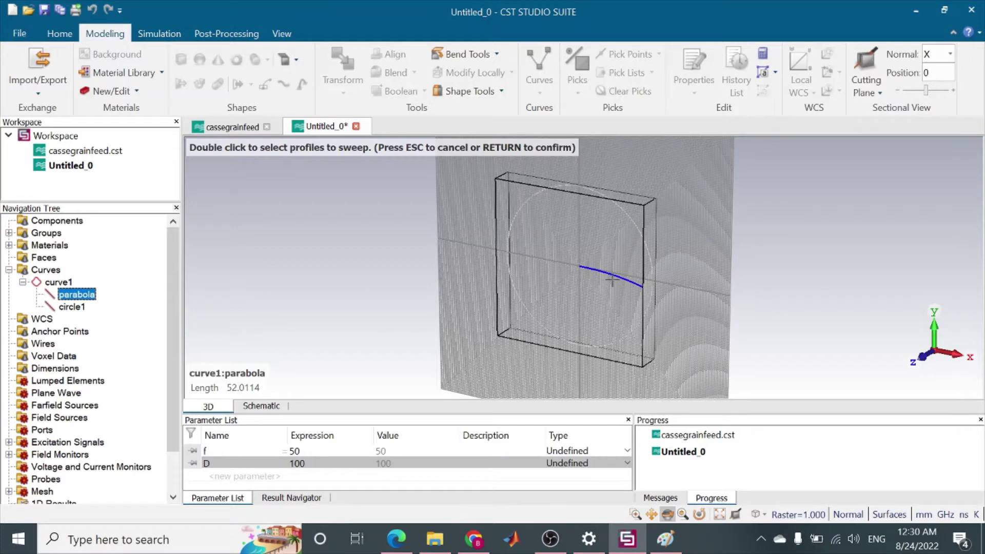
pyautogui.press('Return')
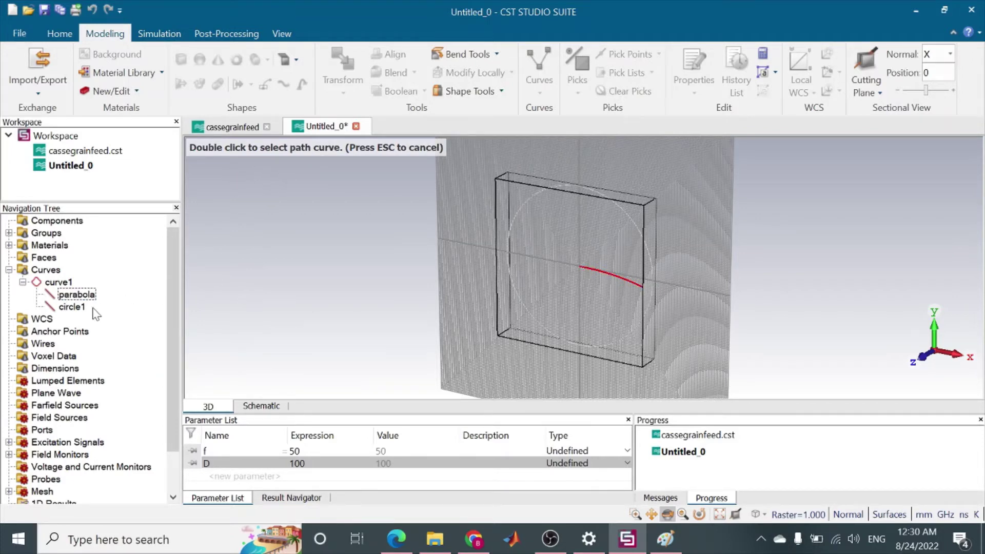
pyautogui.doubleClick(75, 308)
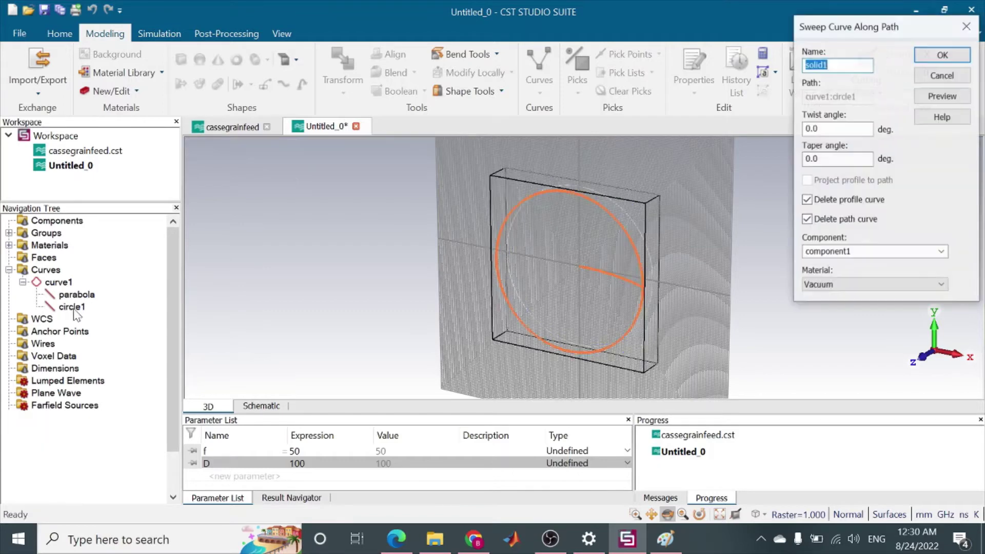
pyautogui.click(940, 54)
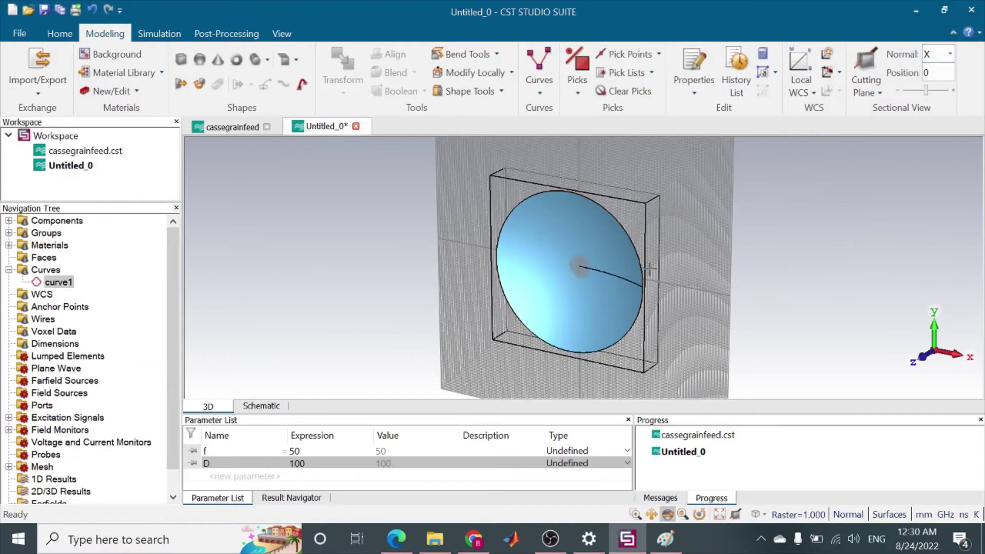
pyautogui.moveTo(585, 274); pyautogui.dragTo(501, 258)
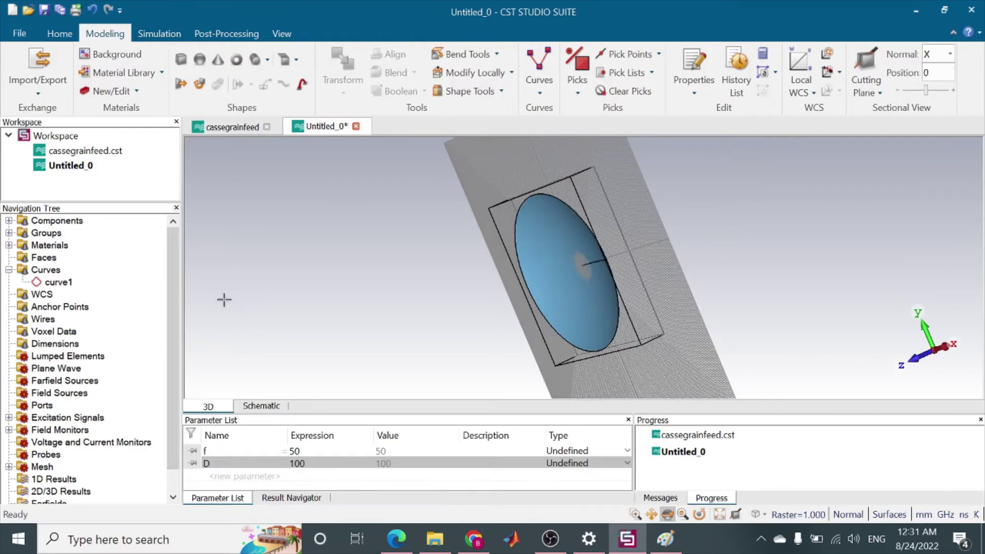
# Change solid1's material in component1 from Vacuum to PEC.
pyautogui.click(9, 222)
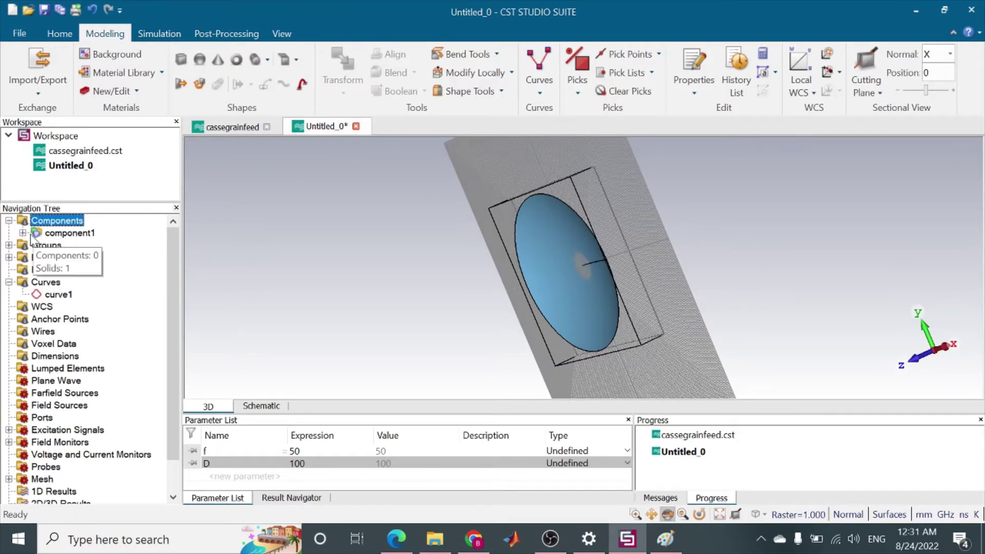
pyautogui.click(23, 233)
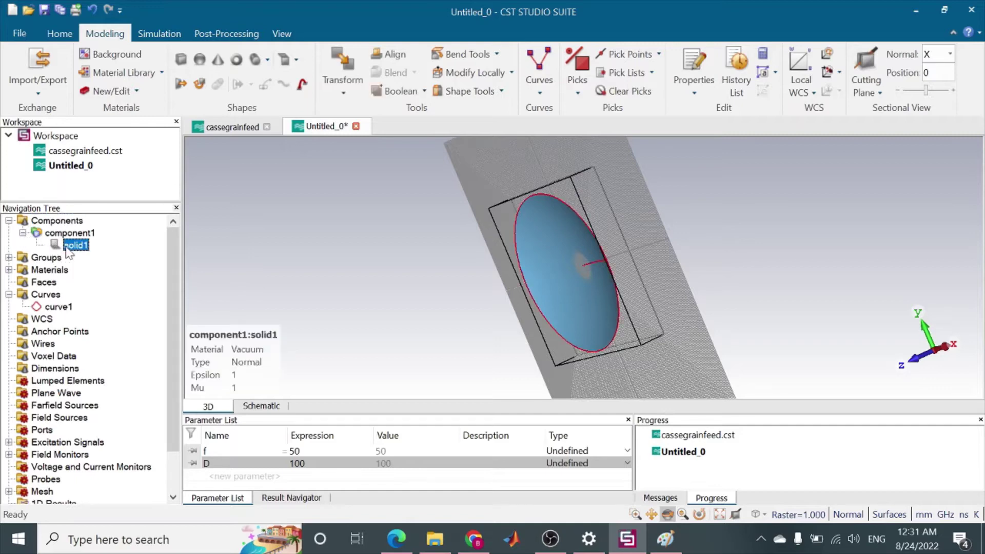
pyautogui.rightClick(71, 245)
pyautogui.click(137, 276)
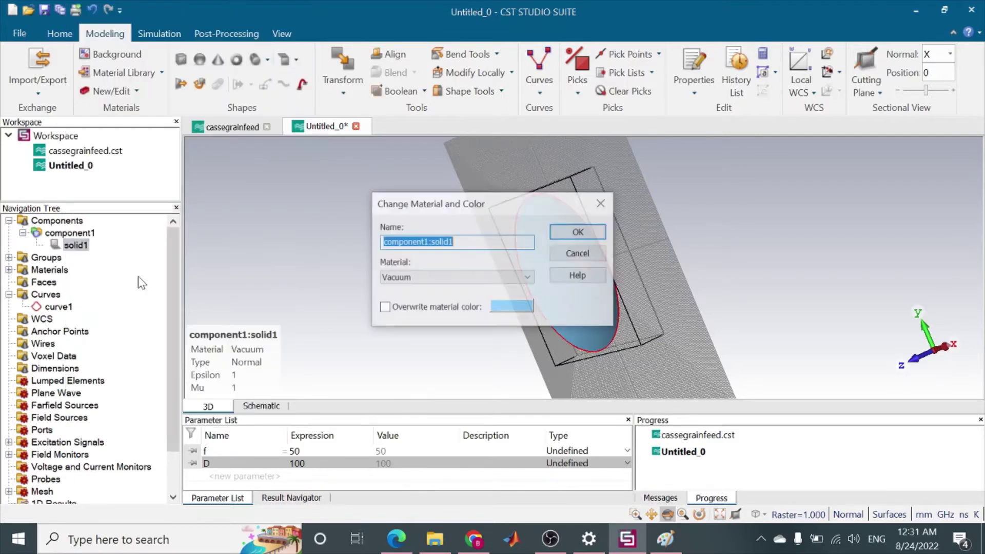
pyautogui.click(421, 275)
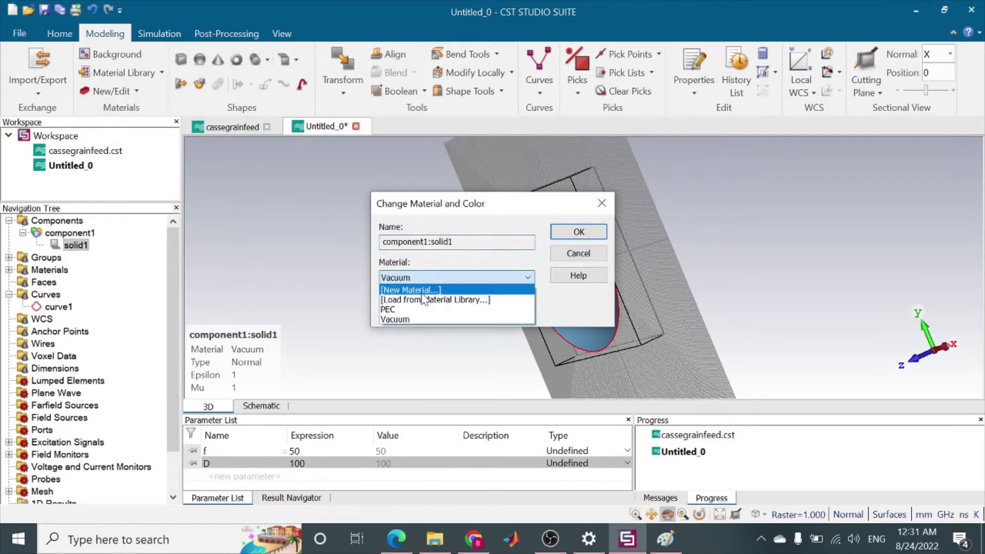
pyautogui.click(426, 313)
pyautogui.click(578, 232)
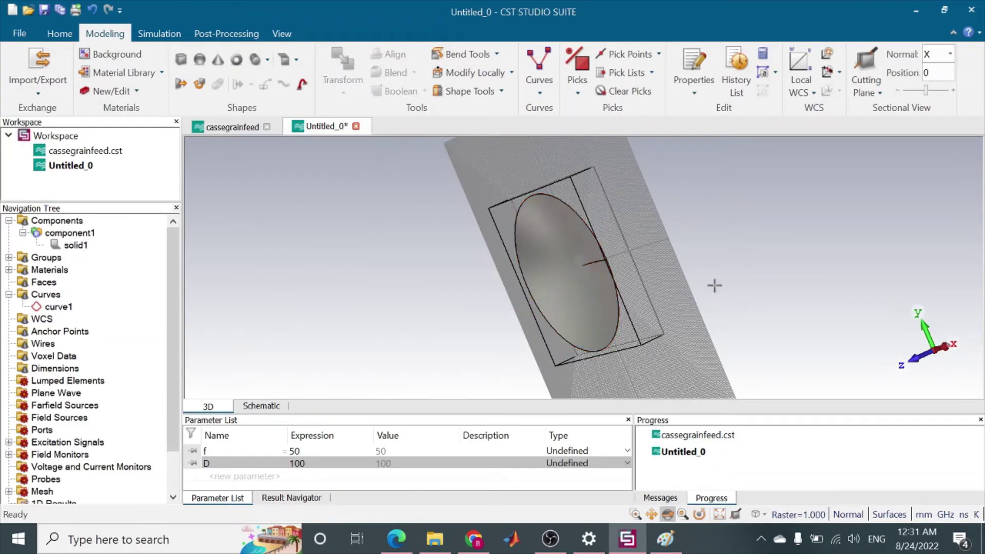
# Inspect the PEC dish from the side and orbit around it.
pyautogui.press('space')
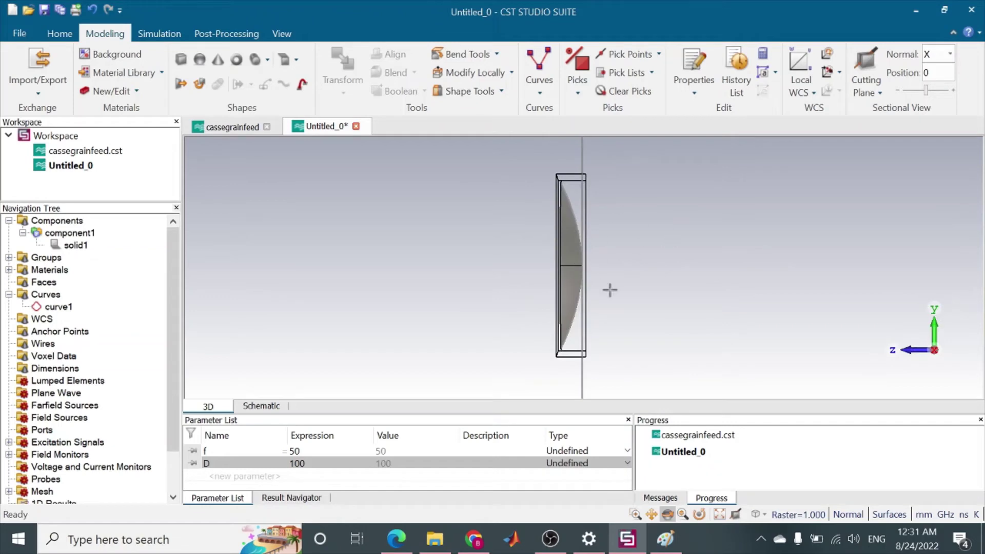
pyautogui.press('space')
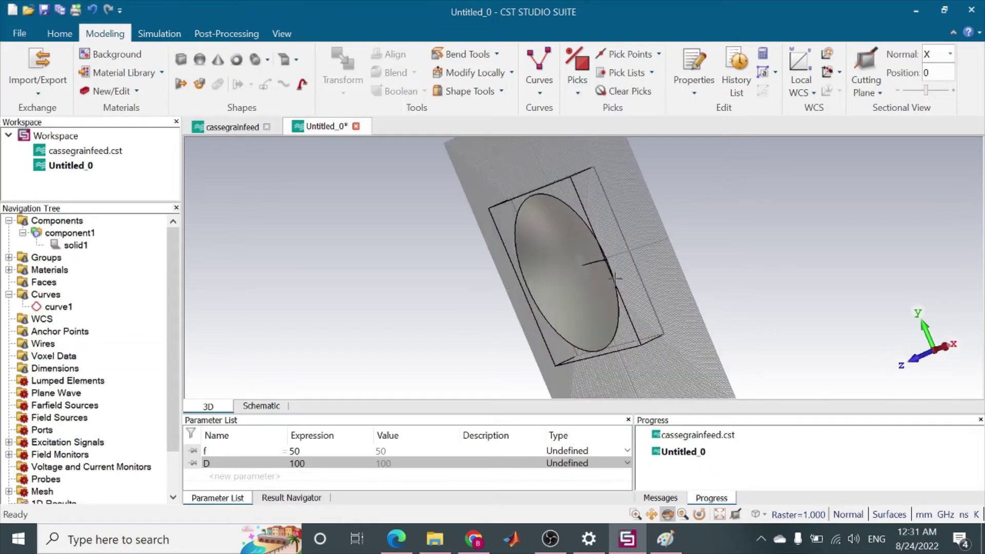
pyautogui.press('space')
pyautogui.press('space')
pyautogui.moveTo(499, 343)
pyautogui.mouseDown()
pyautogui.moveTo(583, 307)
pyautogui.moveTo(576, 238)
pyautogui.moveTo(502, 354)
pyautogui.moveTo(627, 255)
pyautogui.moveTo(526, 185)
pyautogui.moveTo(726, 269)
pyautogui.moveTo(807, 287)
pyautogui.mouseUp()
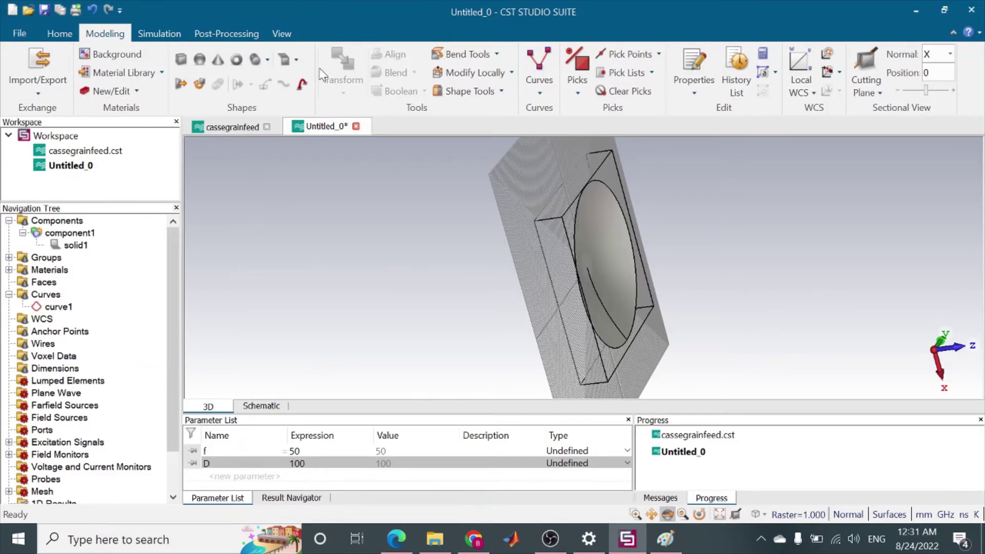
pyautogui.click(223, 129)
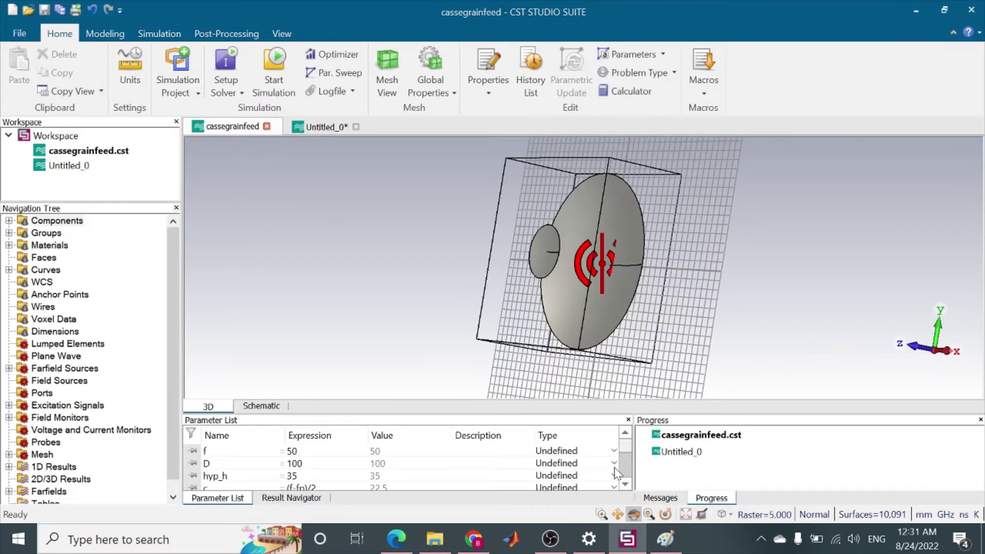
pyautogui.click(622, 481)
pyautogui.click(622, 481)
pyautogui.moveTo(624, 459); pyautogui.dragTo(626, 446)
pyautogui.click(316, 130)
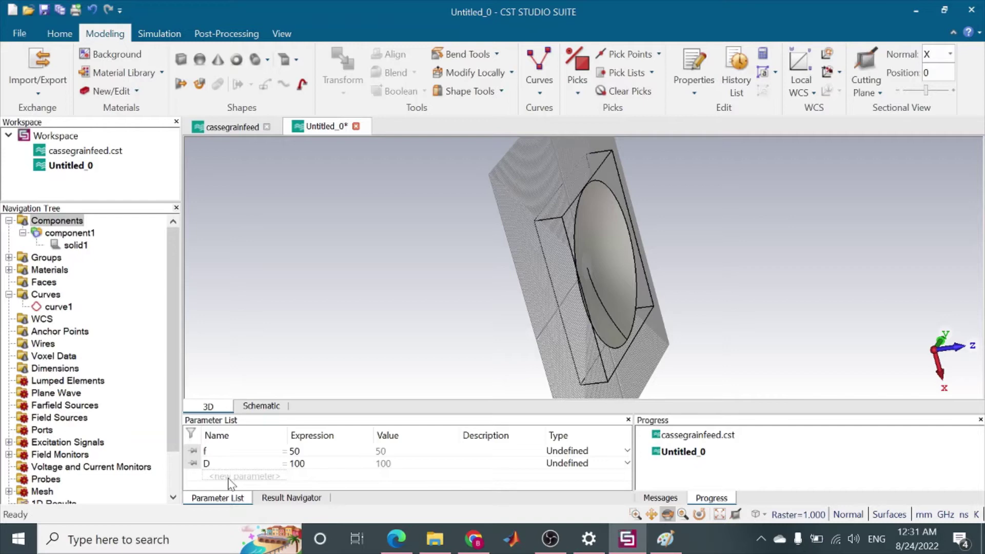
# Add parameter hyp_h with value 30.
pyautogui.click(228, 477)
pyautogui.write('hyp')
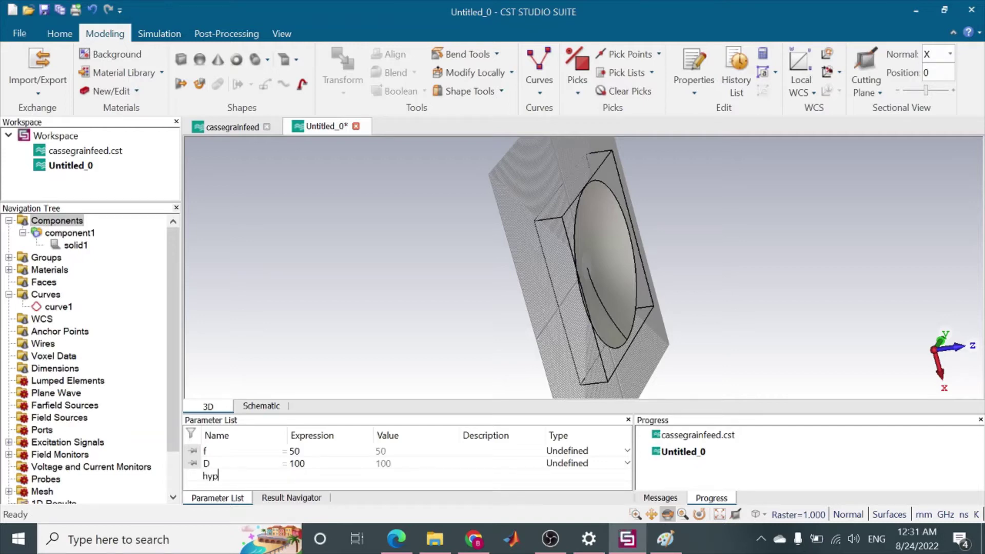
pyautogui.write('_h')
pyautogui.click(311, 478)
pyautogui.write('30')
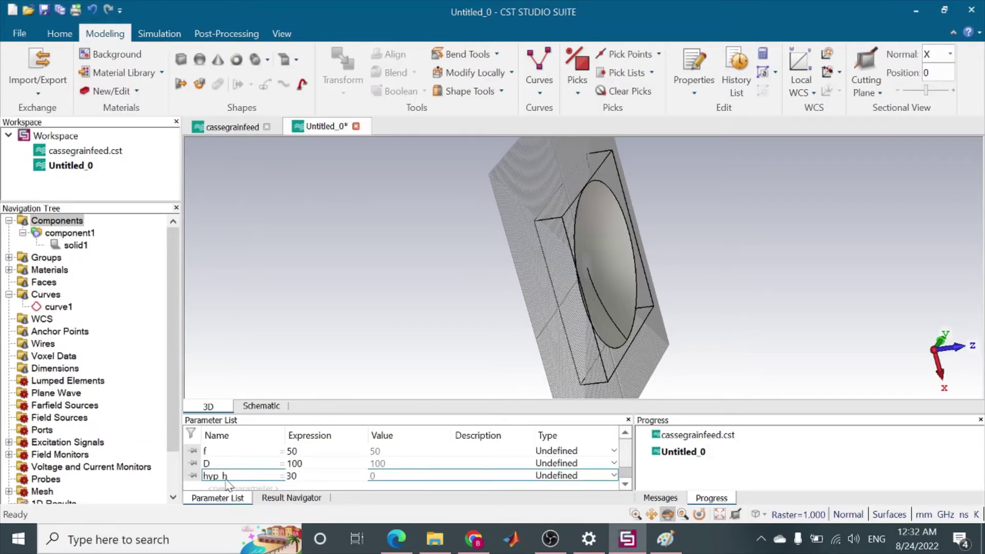
pyautogui.press('Return')
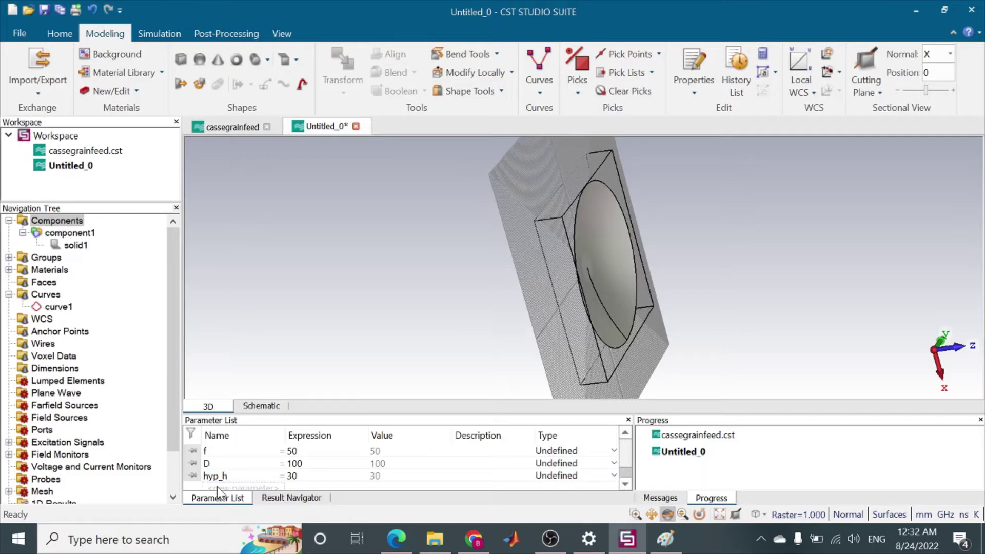
# Check cassegrainfeed's parameters, then add parameter fp with value 5.
pyautogui.click(239, 128)
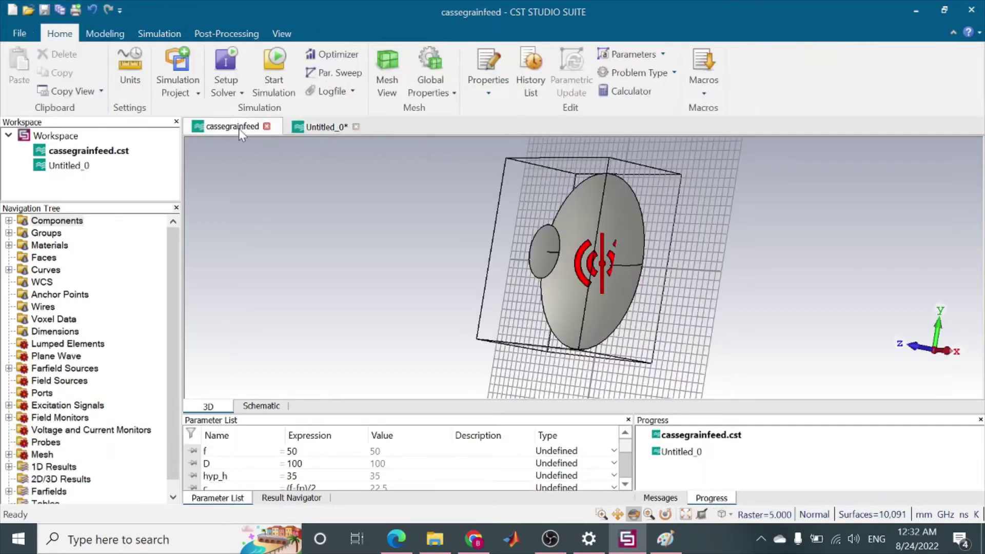
pyautogui.click(624, 485)
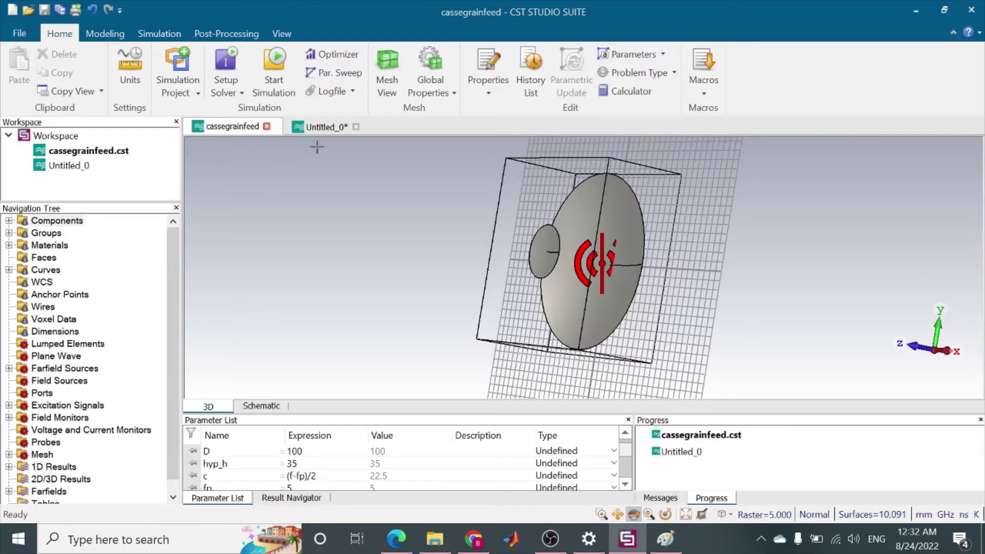
pyautogui.click(328, 135)
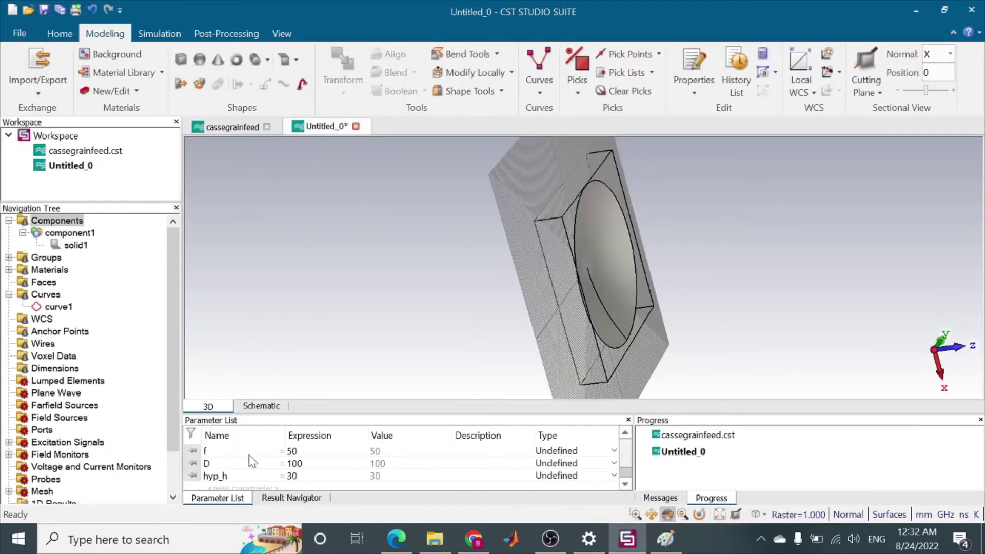
pyautogui.click(219, 486)
pyautogui.press('Tab')
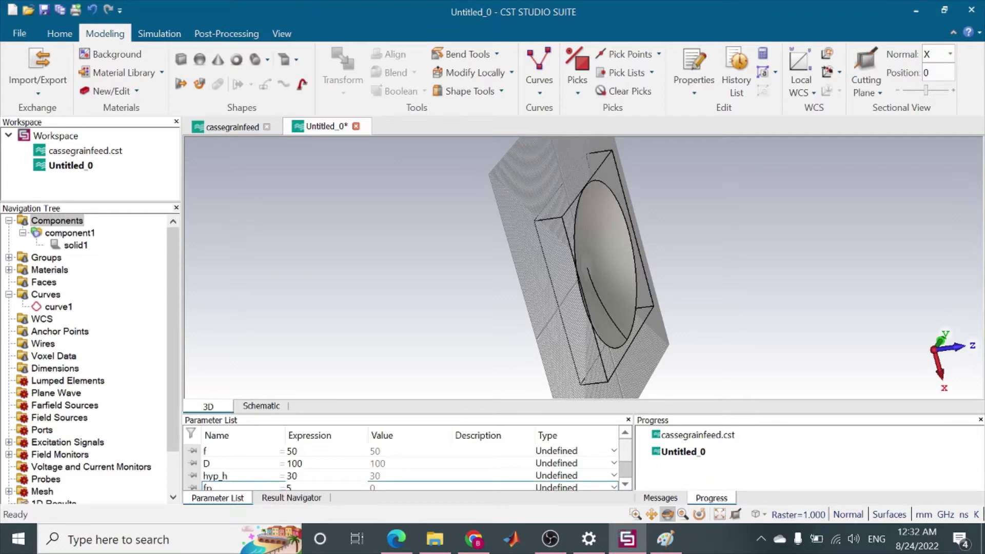
pyautogui.click(626, 484)
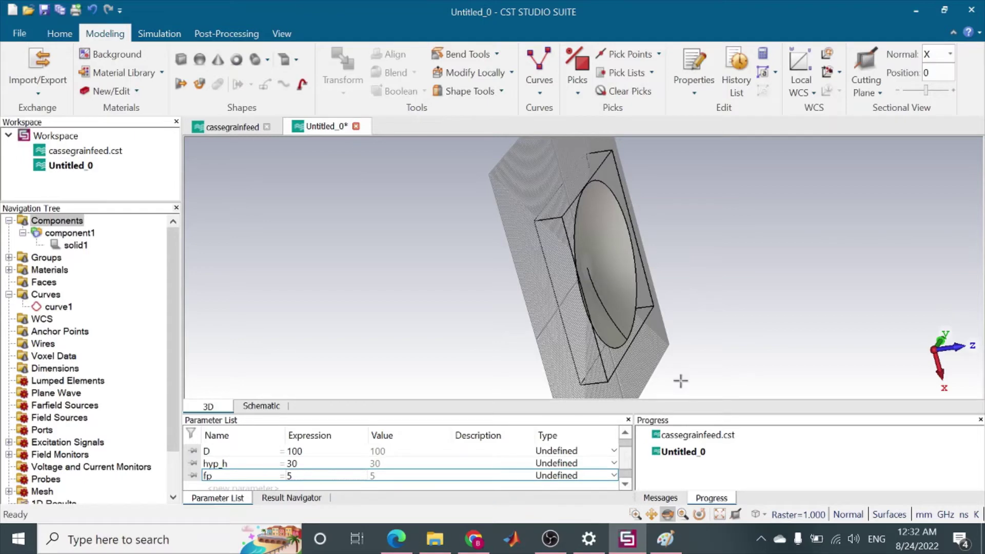
# Add parameter c defined as (f-fp)/2, evaluating to 22.5.
pyautogui.click(216, 487)
pyautogui.click(216, 486)
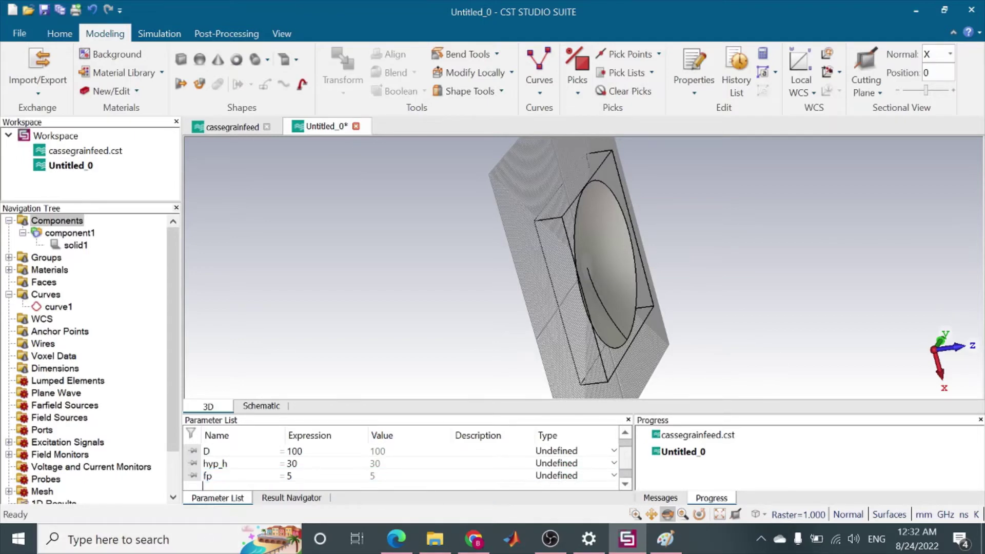
pyautogui.write('c')
pyautogui.press('Tab')
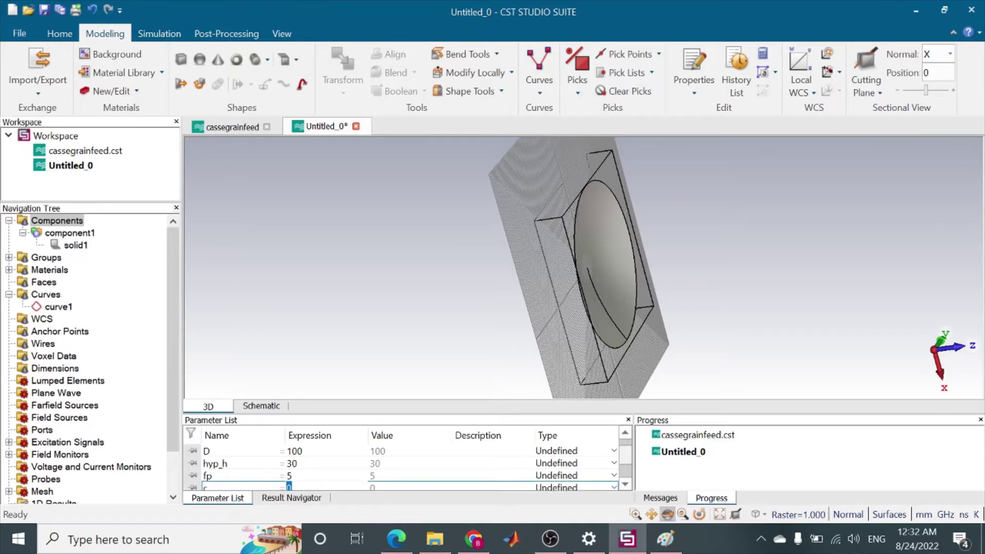
pyautogui.write('(f-fp)/2')
pyautogui.click(625, 485)
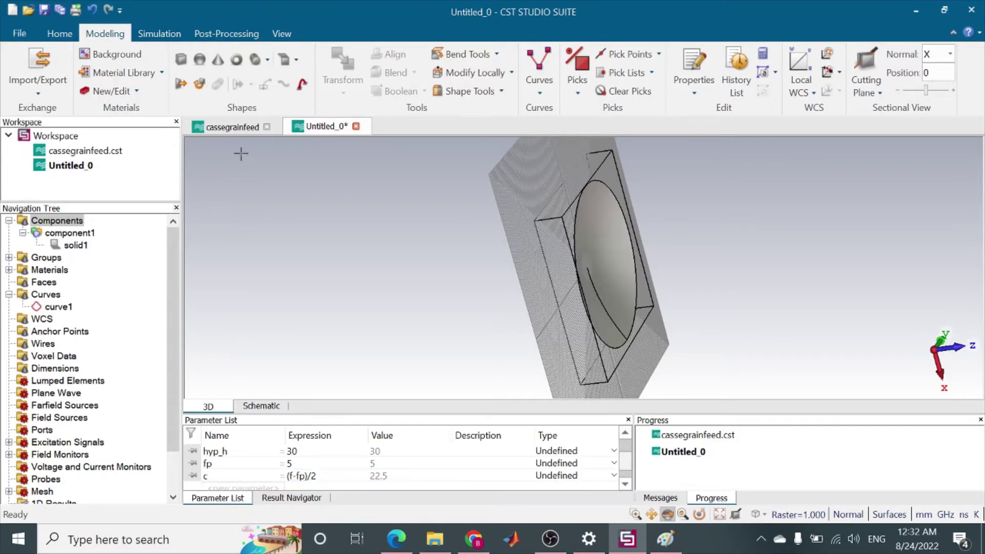
# Compare the parameter lists of cassegrainfeed and Untitled_0.
pyautogui.click(231, 127)
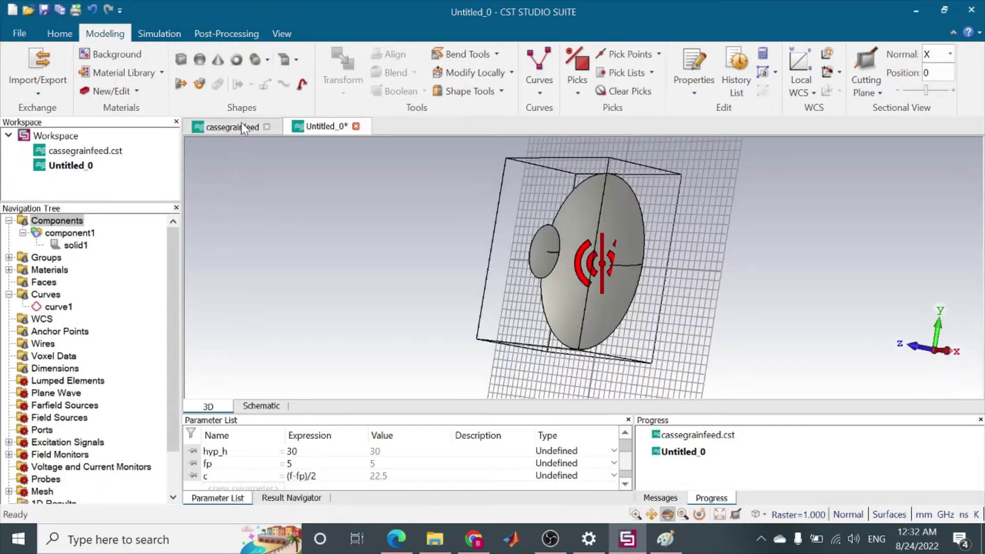
pyautogui.click(626, 485)
pyautogui.click(626, 486)
pyautogui.click(625, 486)
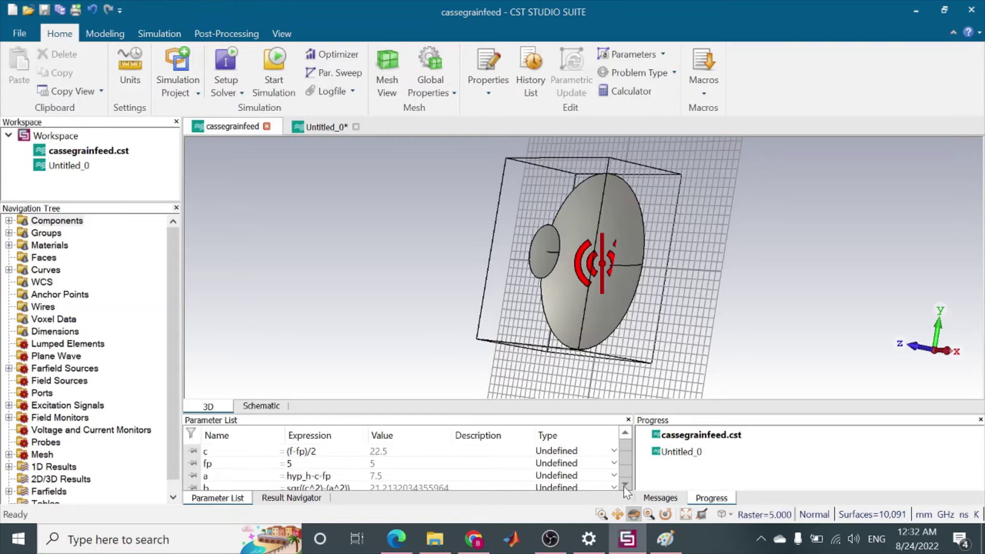
pyautogui.click(320, 126)
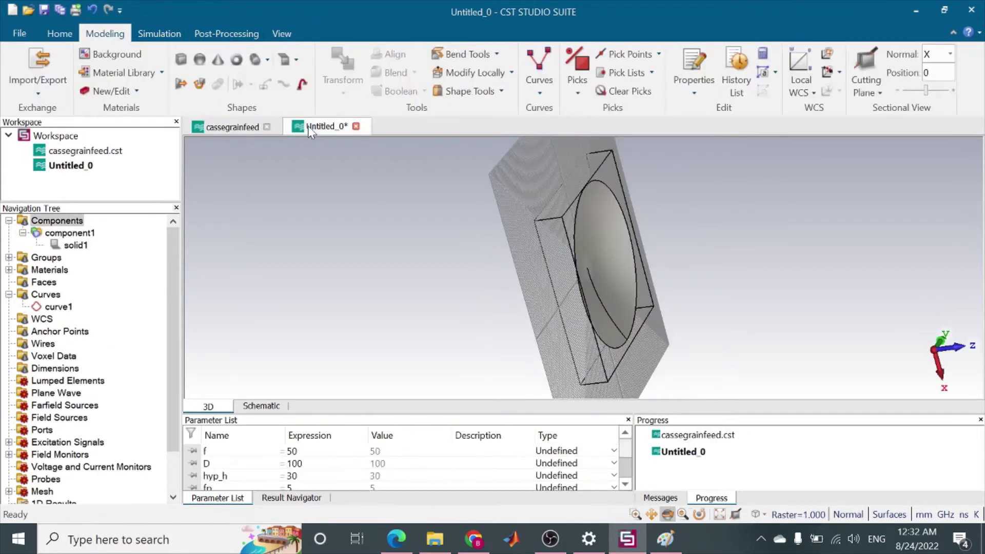
pyautogui.click(629, 485)
pyautogui.click(629, 485)
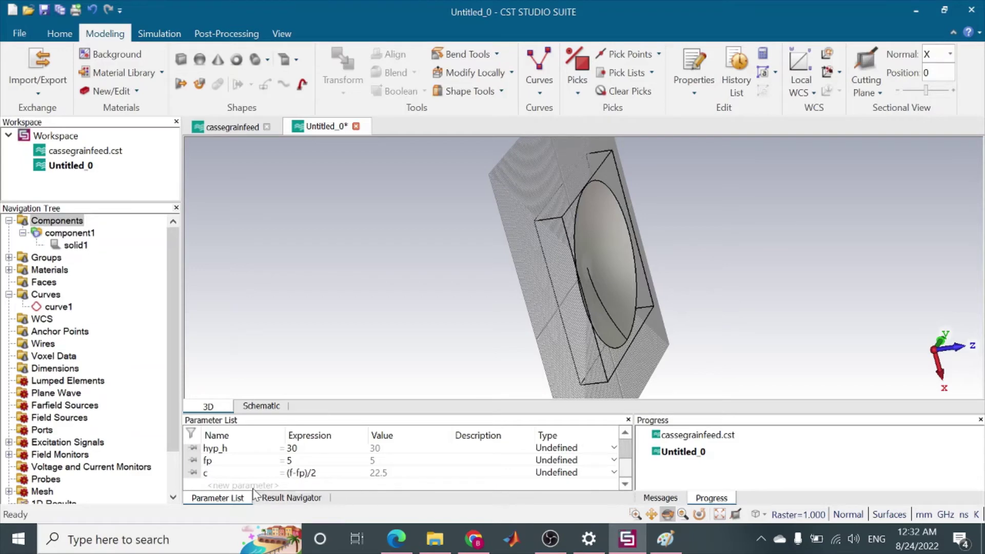
pyautogui.click(234, 130)
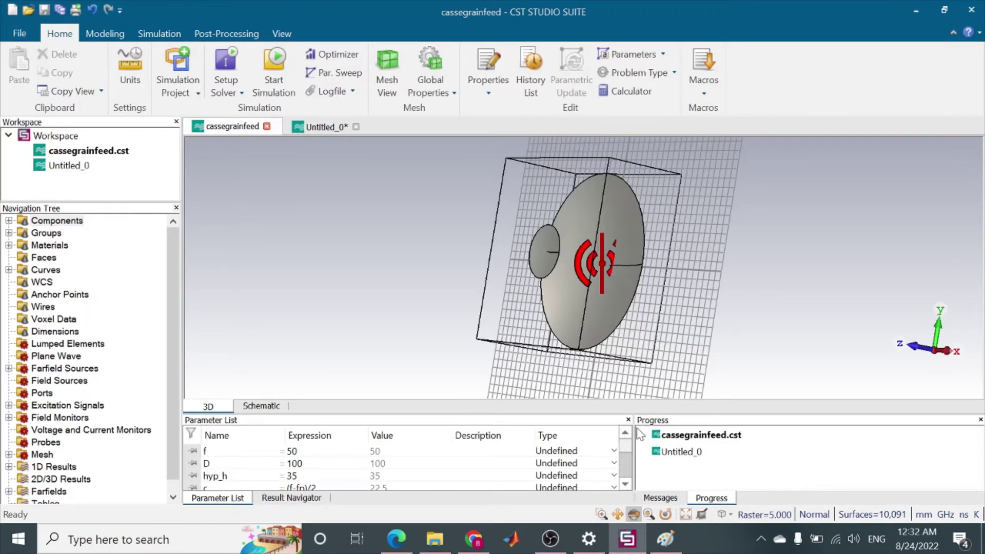
pyautogui.moveTo(626, 447); pyautogui.dragTo(628, 473)
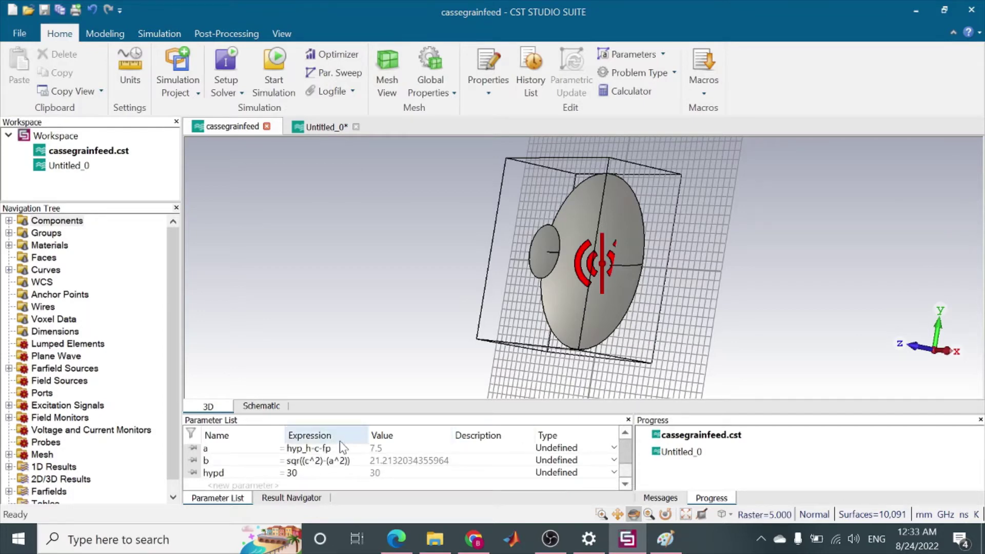
pyautogui.click(324, 127)
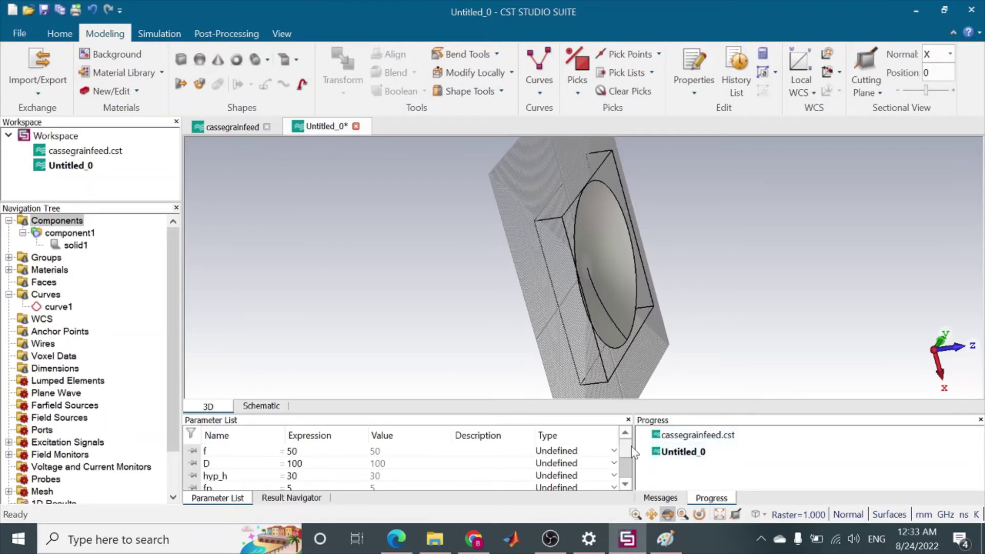
pyautogui.scroll(-1, 628, 454)
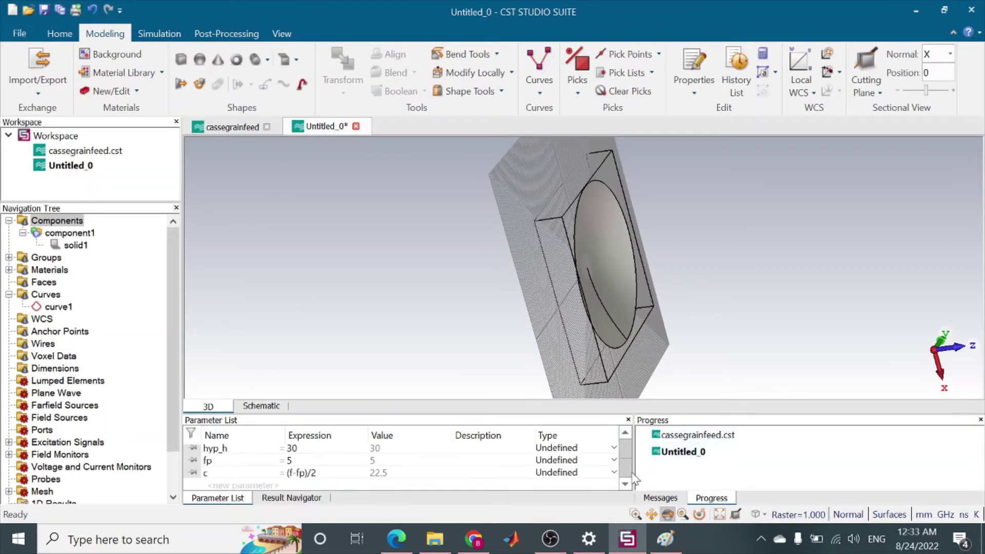
# Add parameter a with expression hyp_h-c-fp.
pyautogui.doubleClick(236, 486)
pyautogui.write('a')
pyautogui.press('Tab')
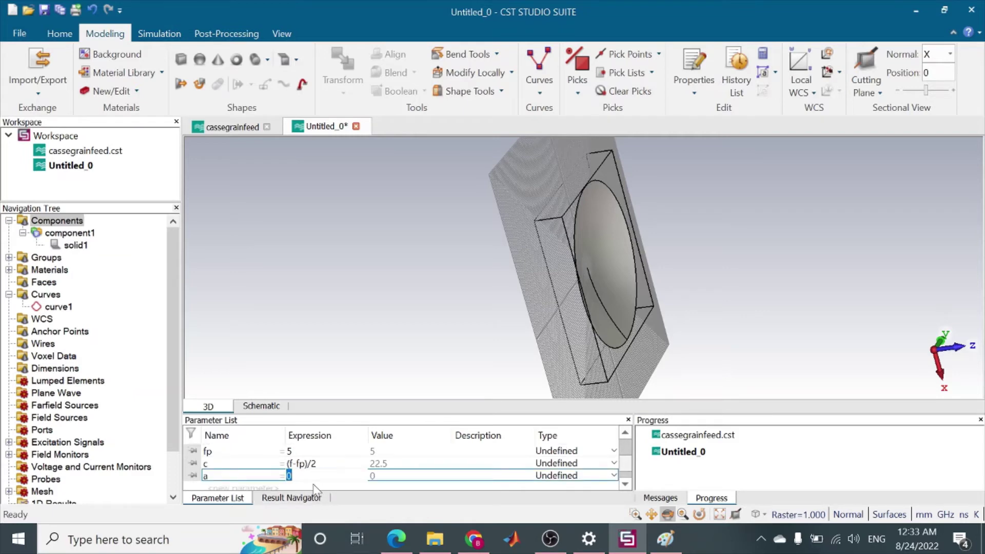
pyautogui.press('BackSpace')
pyautogui.write('hyp_h-c-fp')
# Commit parameter a and compare against cassegrainfeed's parameter list.
pyautogui.press('Return')
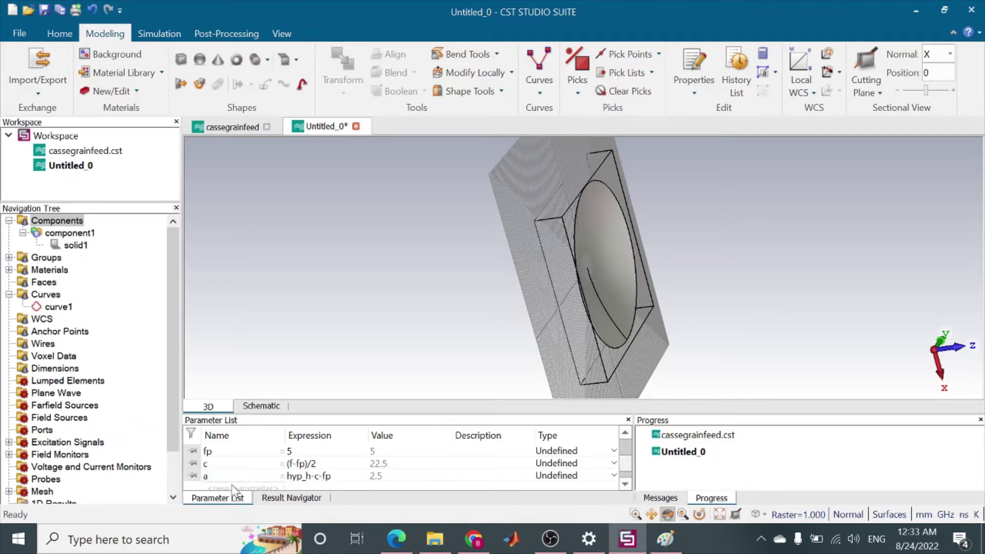
pyautogui.click(235, 128)
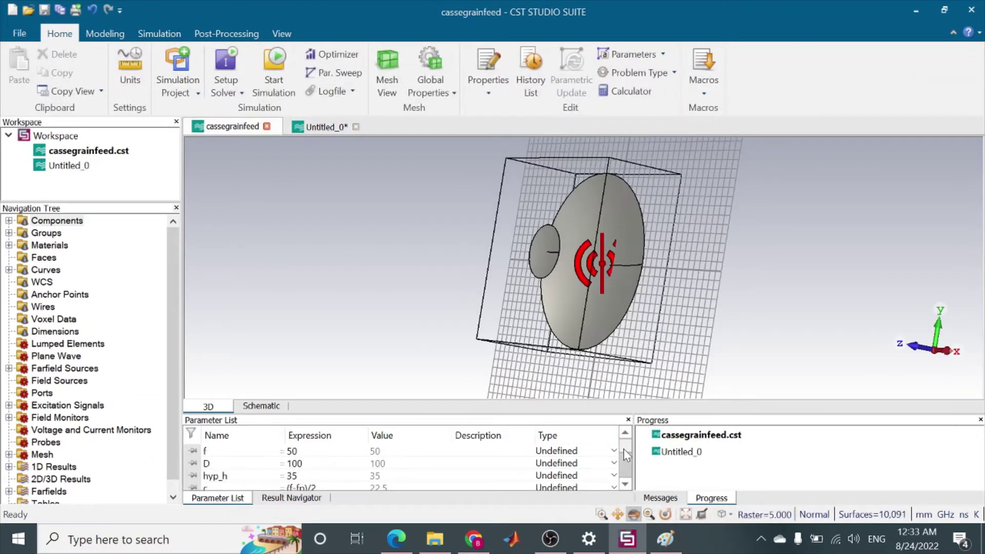
pyautogui.moveTo(623, 448); pyautogui.dragTo(627, 488)
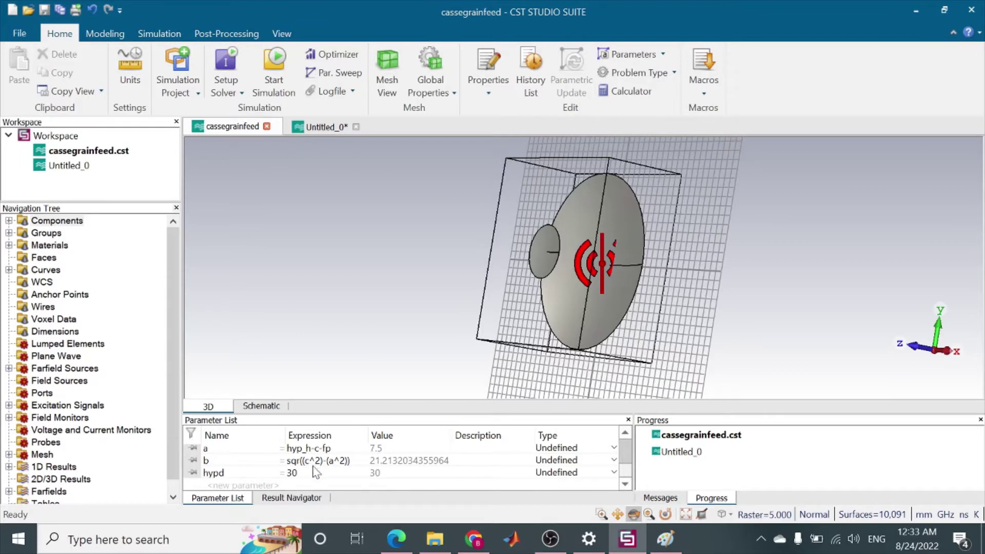
pyautogui.click(328, 130)
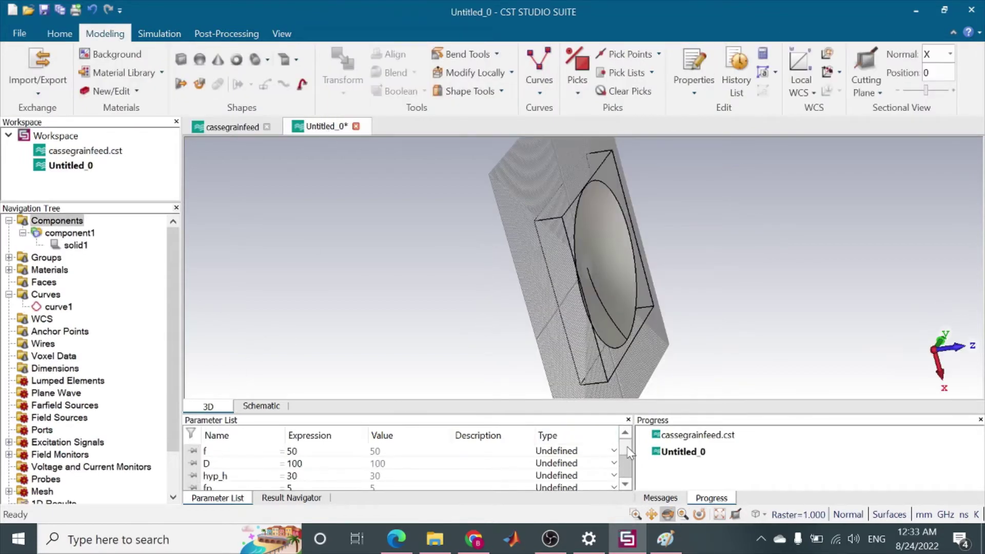
pyautogui.moveTo(626, 449); pyautogui.dragTo(630, 490)
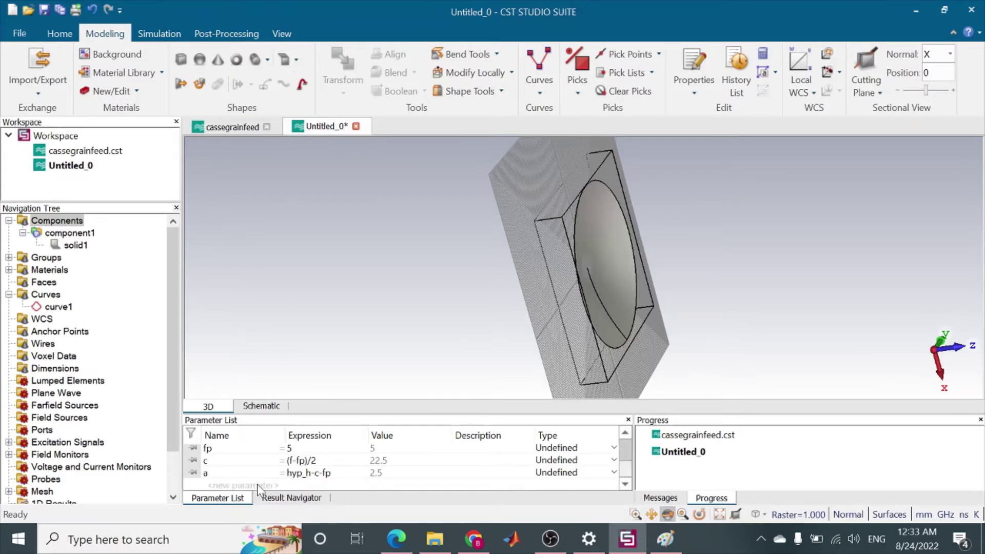
# Add parameter b with an initial expression sqr((a^2)-(b^2).
pyautogui.click(204, 484)
pyautogui.write('b')
pyautogui.click(298, 486)
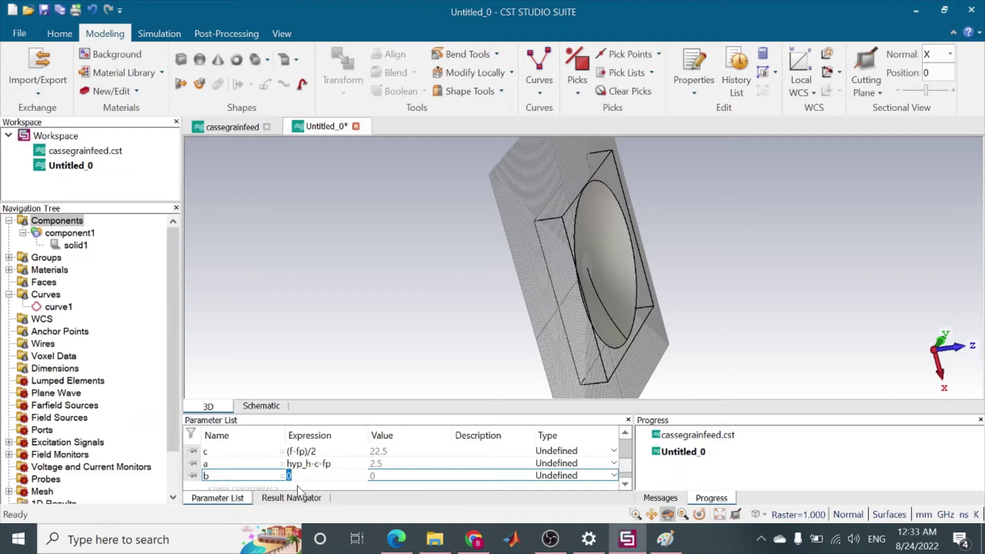
pyautogui.write('sq')
pyautogui.write('r((a^2)-(b^2')
pyautogui.press('Return')
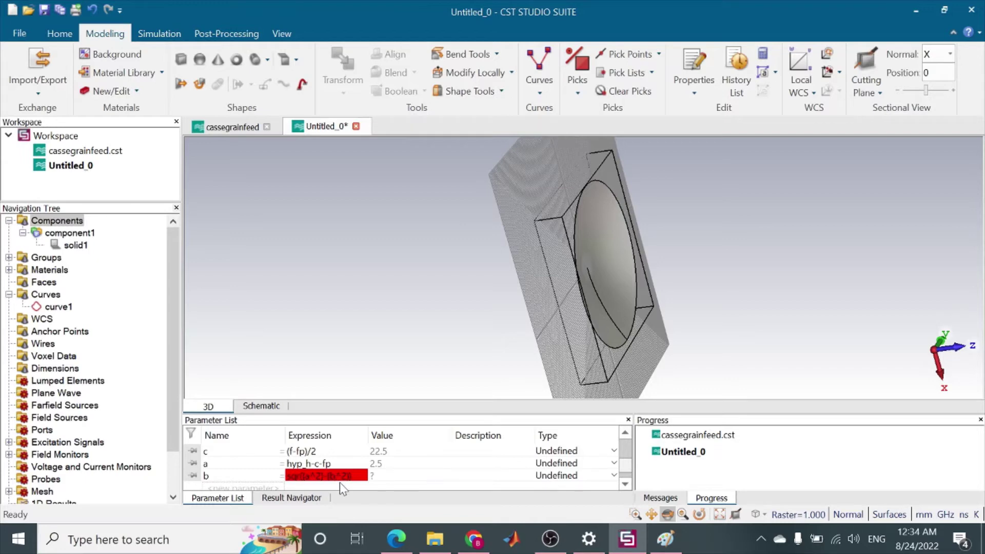
# Check how parameter b is defined in the cassegrainfeed project.
pyautogui.click(356, 479)
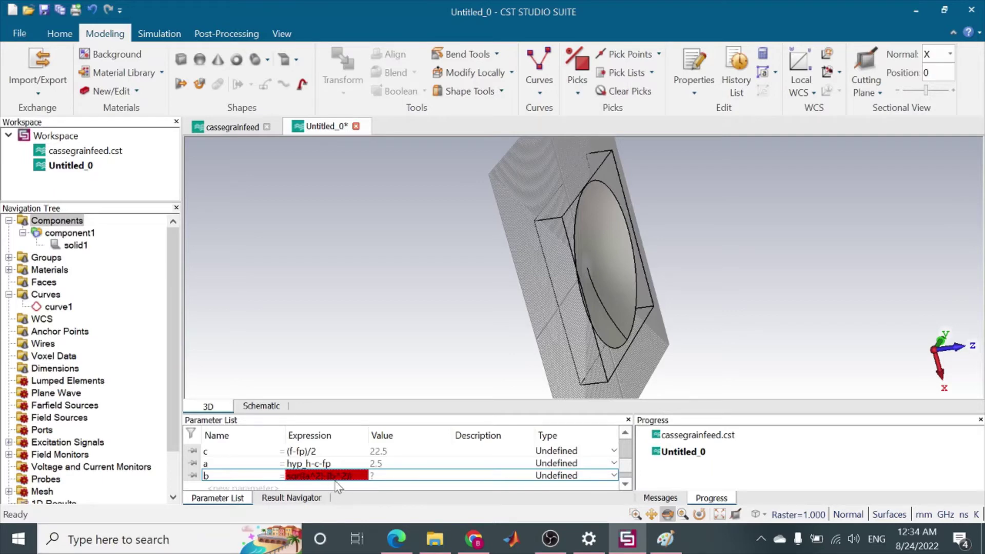
pyautogui.click(237, 130)
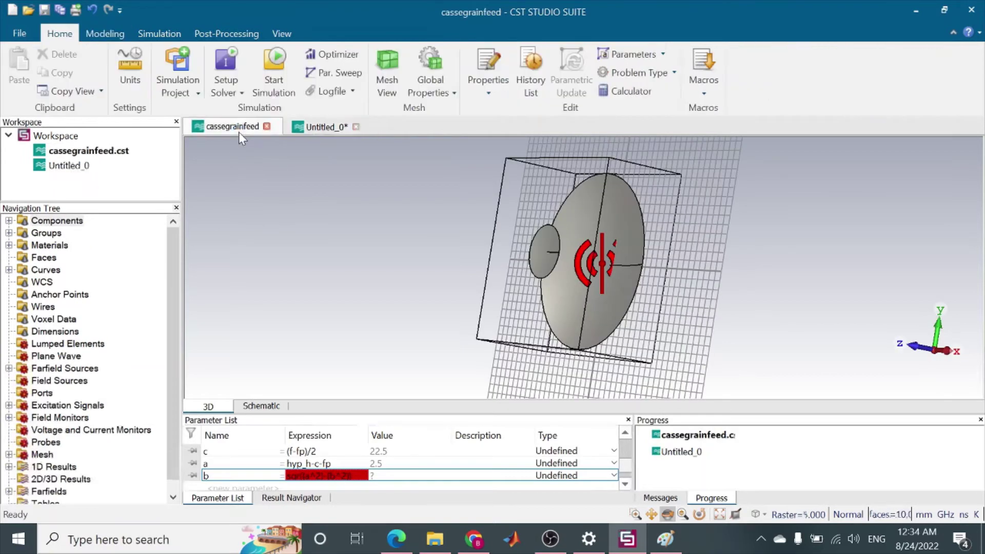
pyautogui.click(625, 484)
pyautogui.click(625, 484)
pyautogui.click(625, 483)
pyautogui.click(625, 483)
pyautogui.click(626, 483)
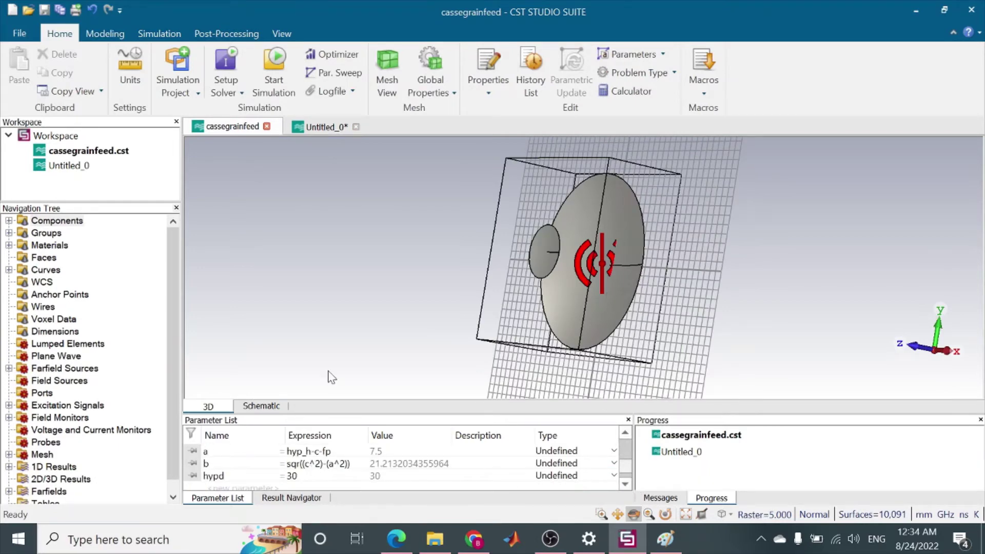
pyautogui.click(332, 130)
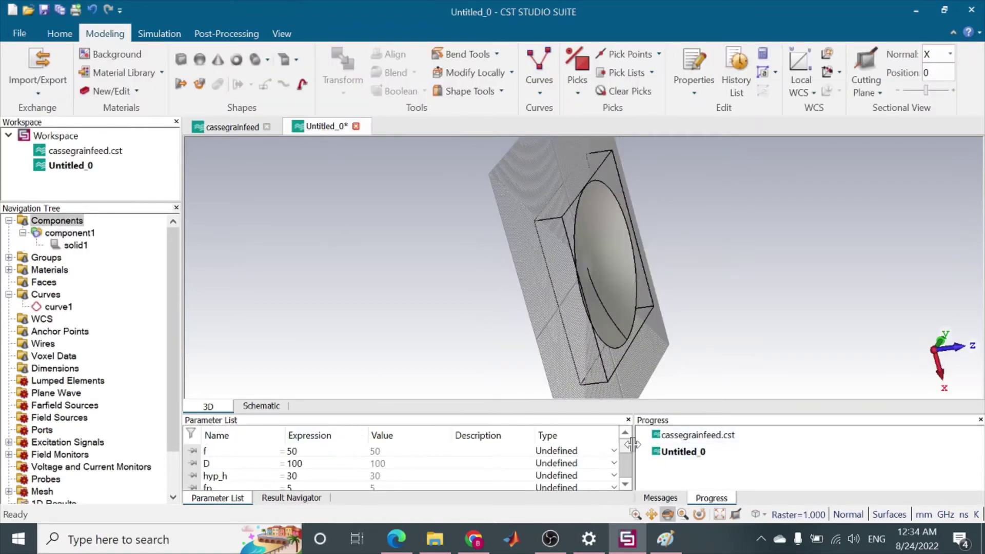
# Correct b's expression to sqr((c^2)-(a^2)), evaluating to 22.3606797749979.
pyautogui.scroll(-2, 628, 452)
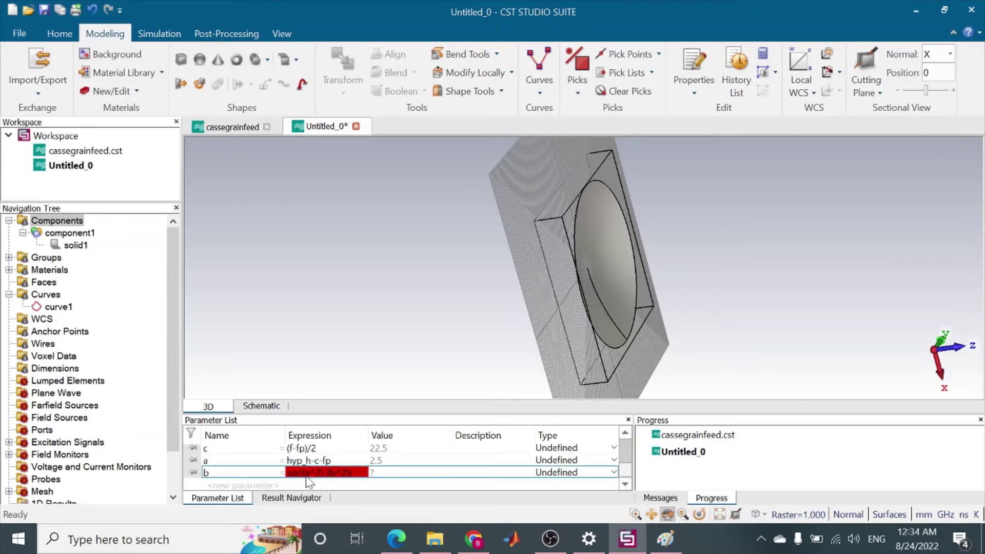
pyautogui.doubleClick(307, 473)
pyautogui.press('Escape')
pyautogui.press('BackSpace')
pyautogui.write('a')
pyautogui.press('BackSpace')
pyautogui.write('a')
pyautogui.click(263, 489)
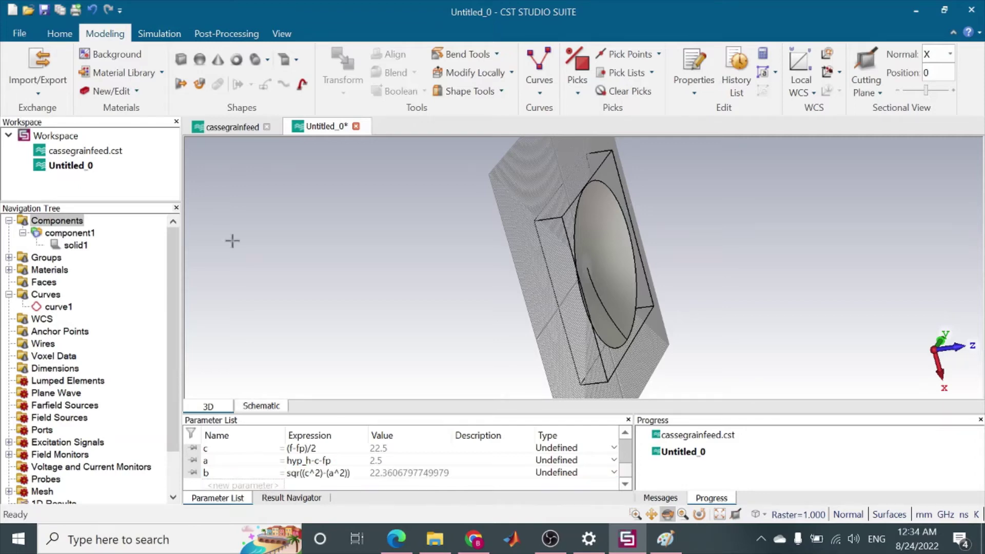
# Scroll through cassegrainfeed's parameters, noting b = 21.2132034355964 and hypd = 30.
pyautogui.click(232, 127)
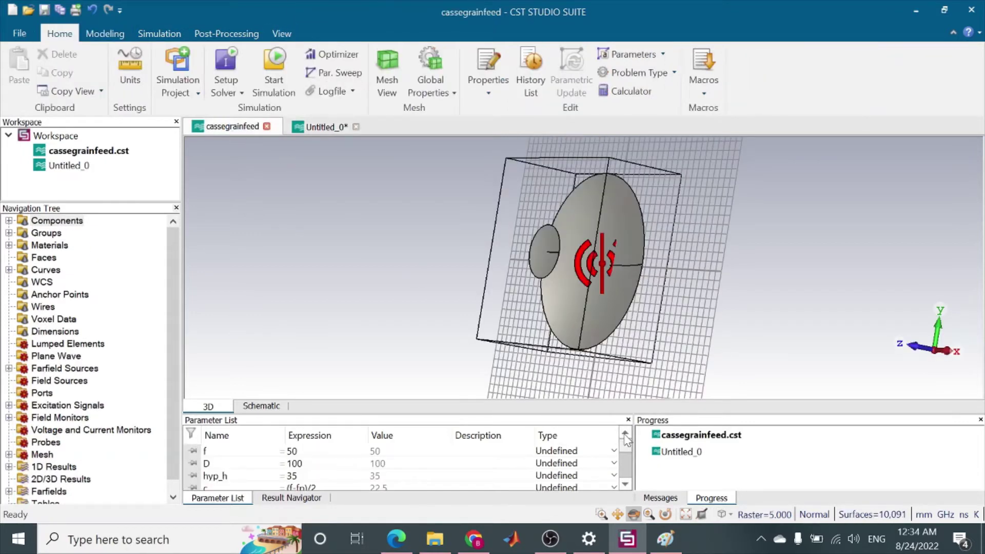
pyautogui.scroll(-2, 628, 462)
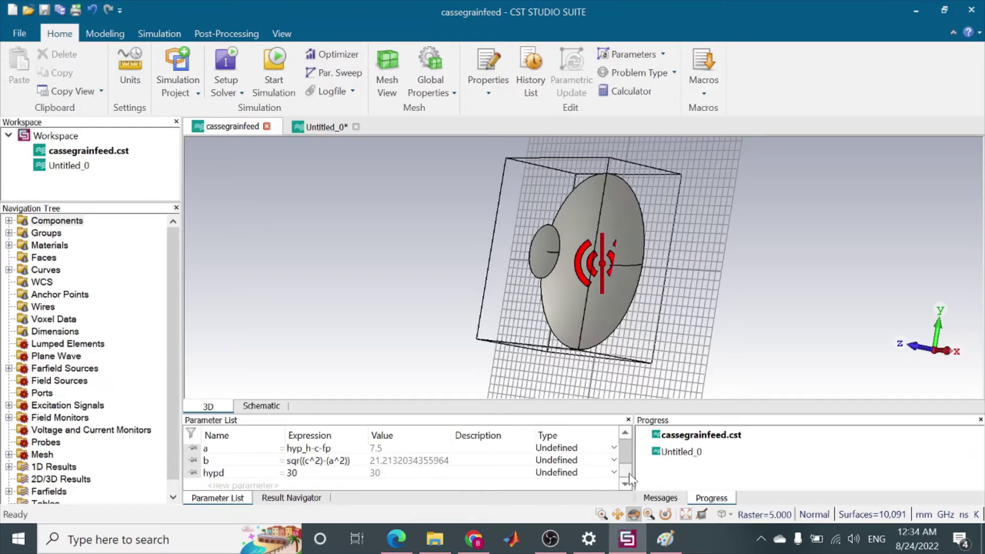
pyautogui.click(625, 431)
pyautogui.click(625, 431)
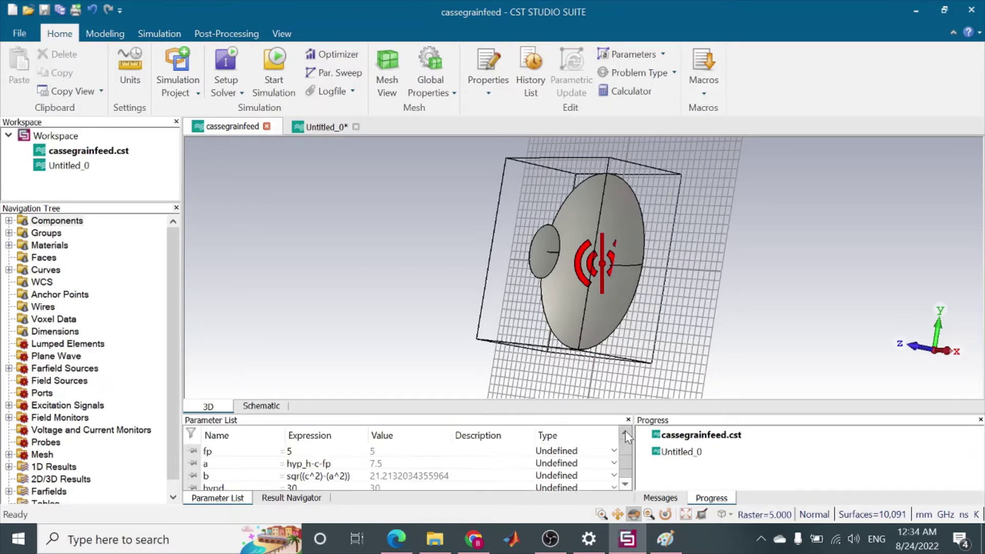
pyautogui.click(625, 434)
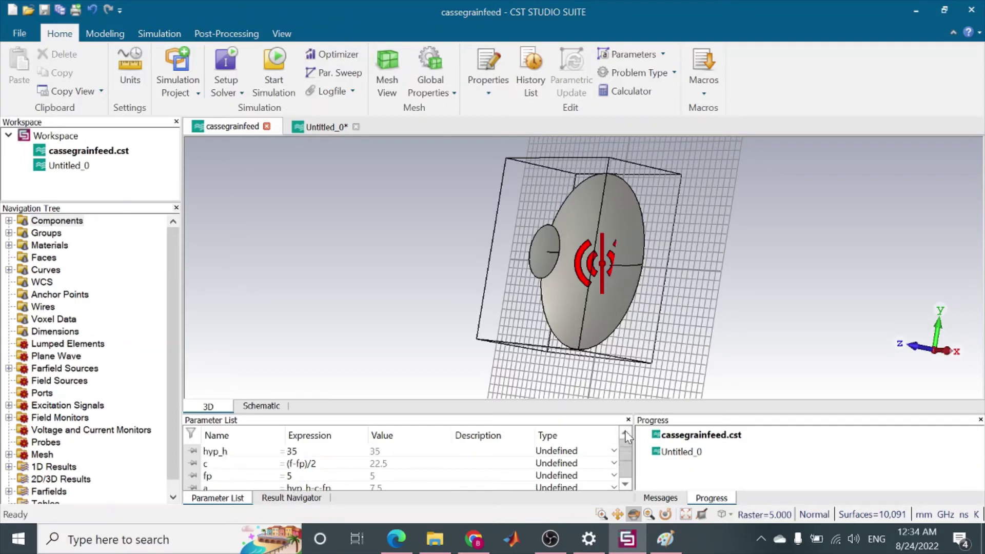
pyautogui.click(629, 484)
pyautogui.click(629, 485)
pyautogui.click(629, 484)
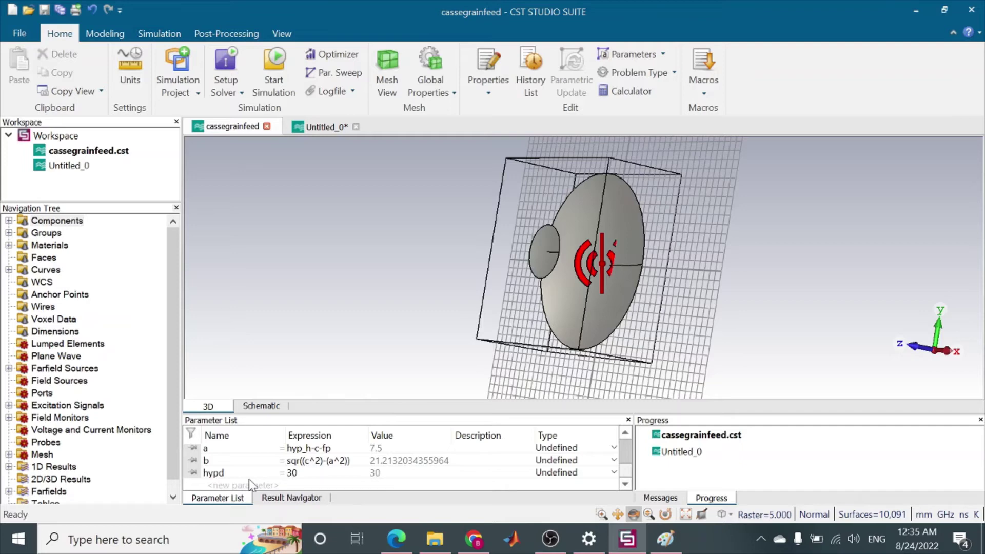
# Add parameter hypd = 30 to Untitled_0, then bring up cassegrainfeed again.
pyautogui.click(323, 123)
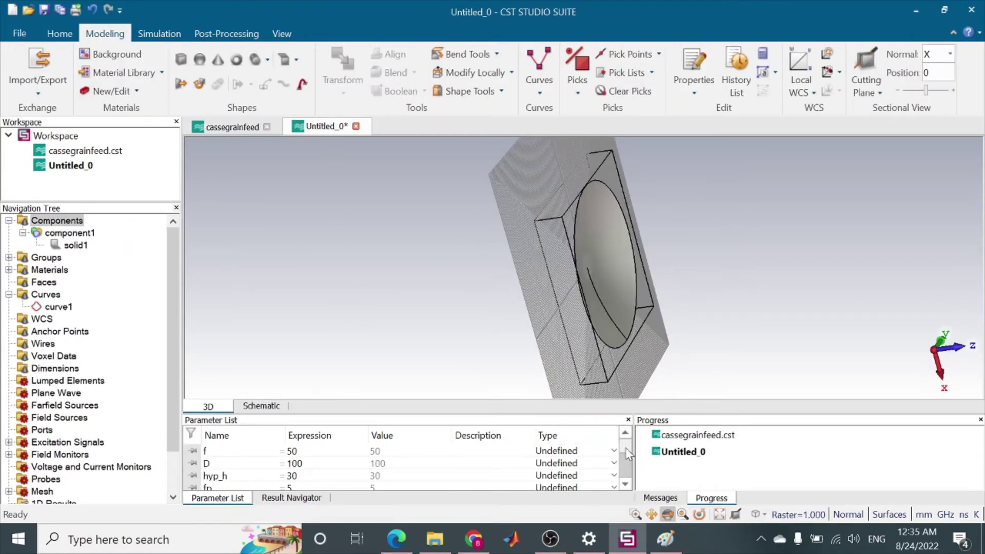
pyautogui.moveTo(626, 447); pyautogui.dragTo(629, 483)
pyautogui.click(249, 485)
pyautogui.write('hy')
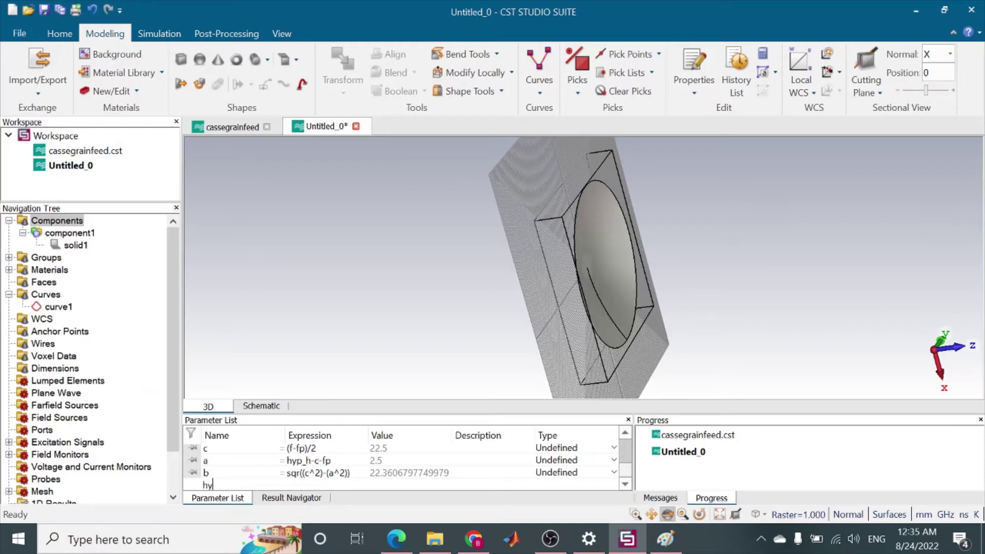
pyautogui.write('pd')
pyautogui.press('Return')
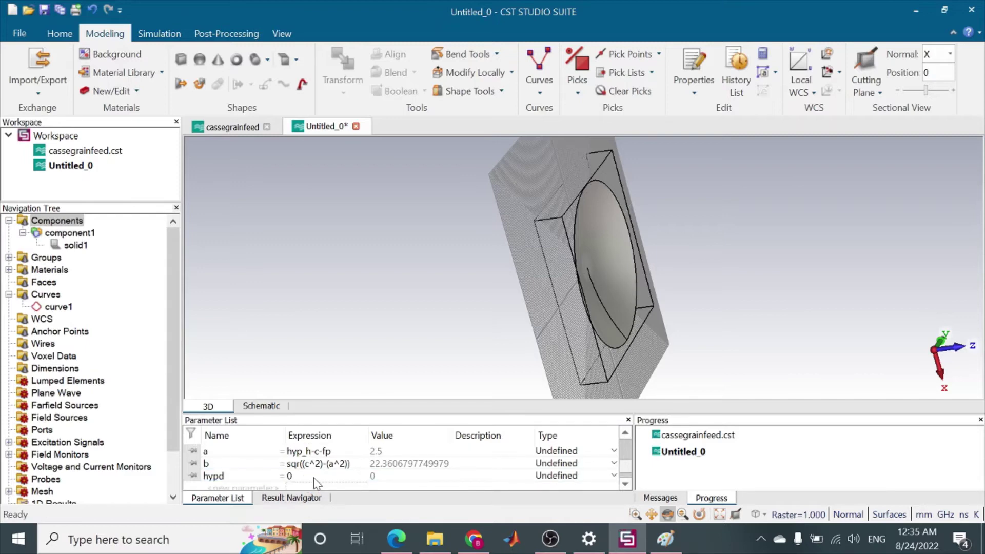
pyautogui.click(314, 478)
pyautogui.click(316, 477)
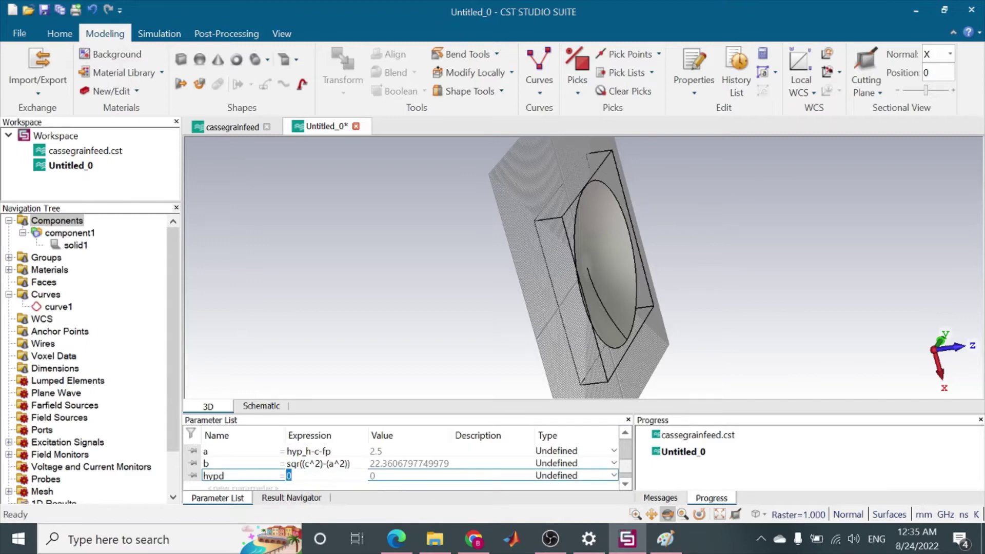
pyautogui.write('30')
pyautogui.click(346, 361)
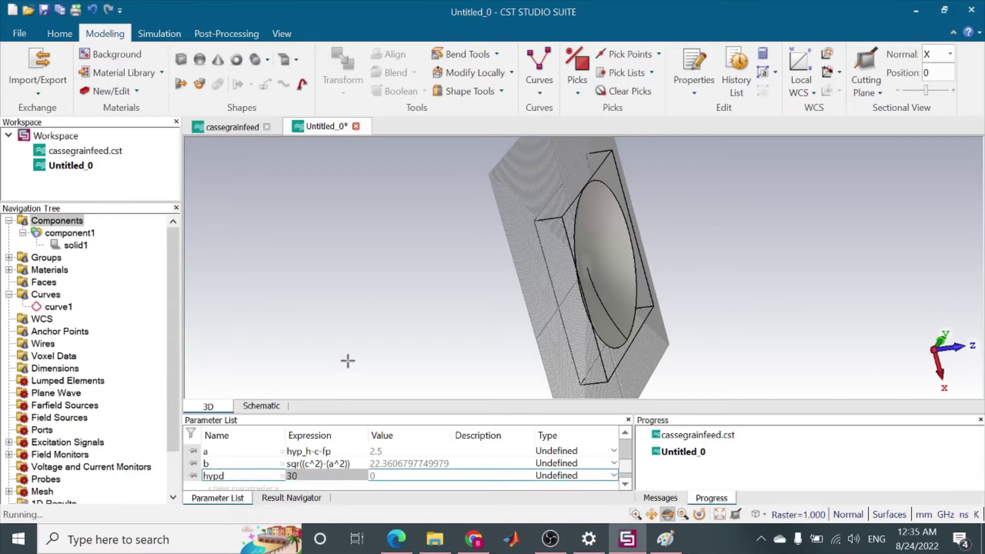
pyautogui.click(232, 127)
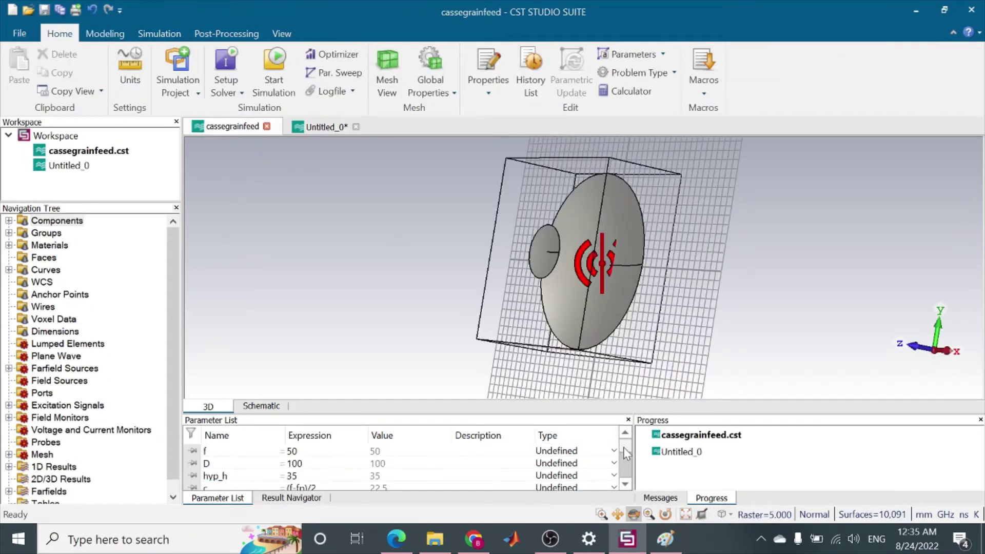
# Compare Untitled_0's parameters against cassegrainfeed's.
pyautogui.scroll(-3, 624, 451)
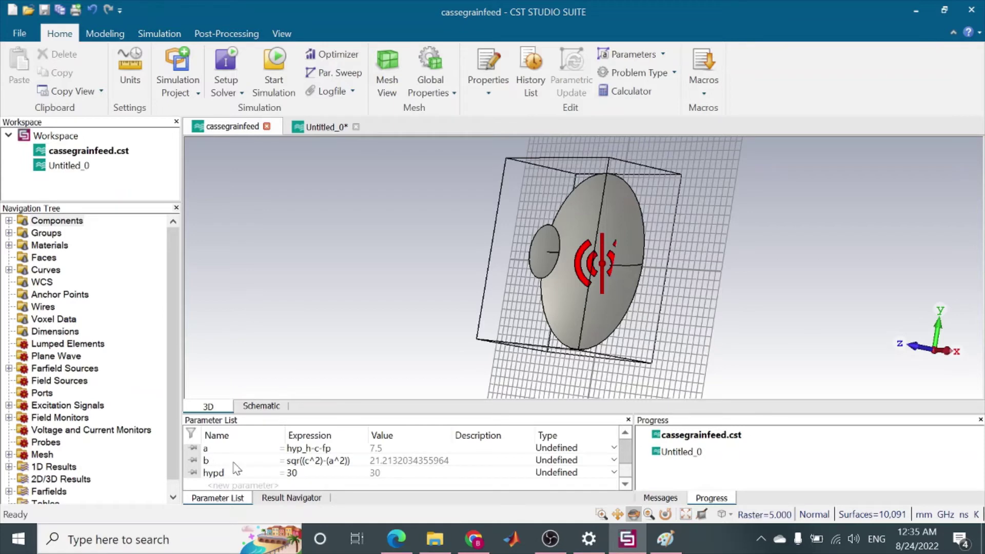
pyautogui.click(328, 128)
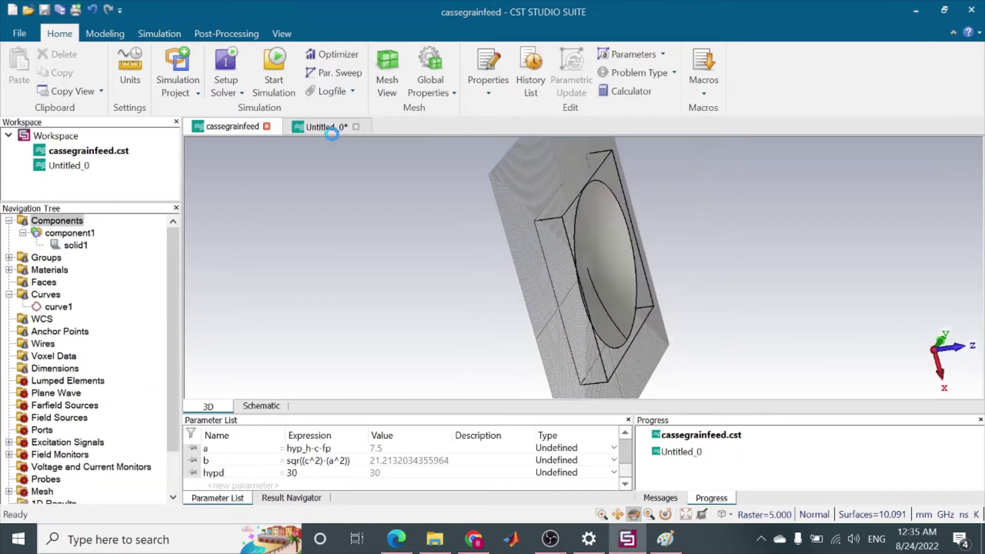
pyautogui.moveTo(626, 455); pyautogui.dragTo(630, 480)
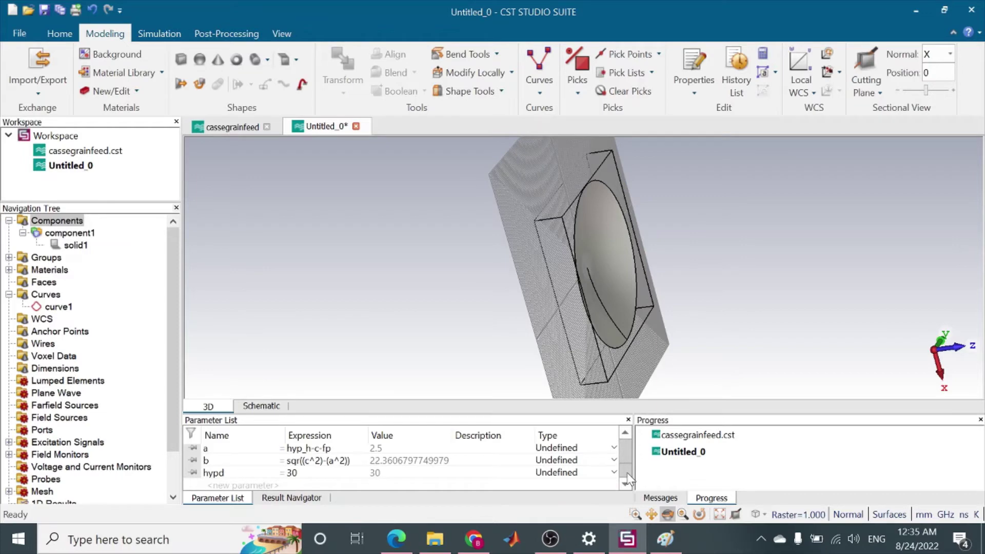
pyautogui.moveTo(629, 480); pyautogui.dragTo(630, 457)
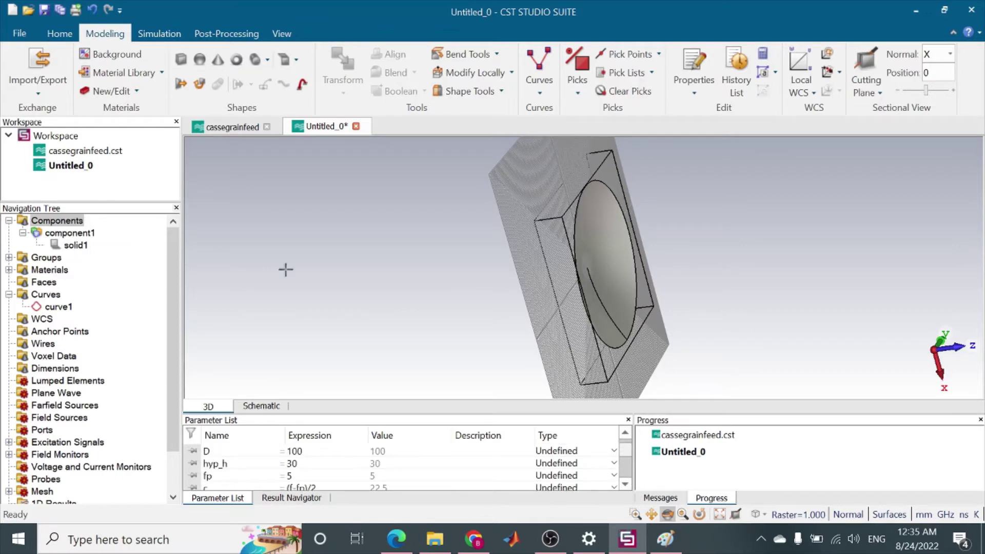
pyautogui.click(215, 126)
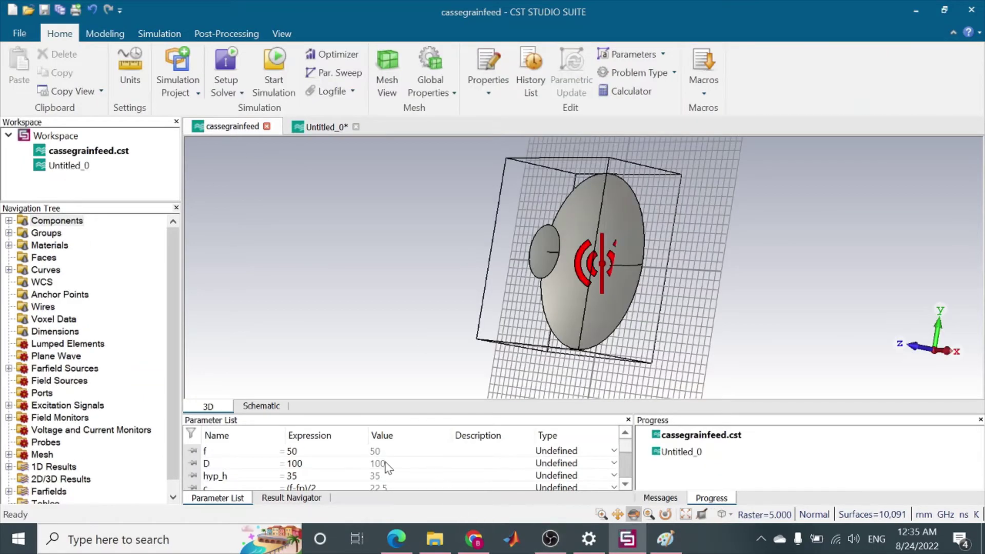
pyautogui.click(327, 127)
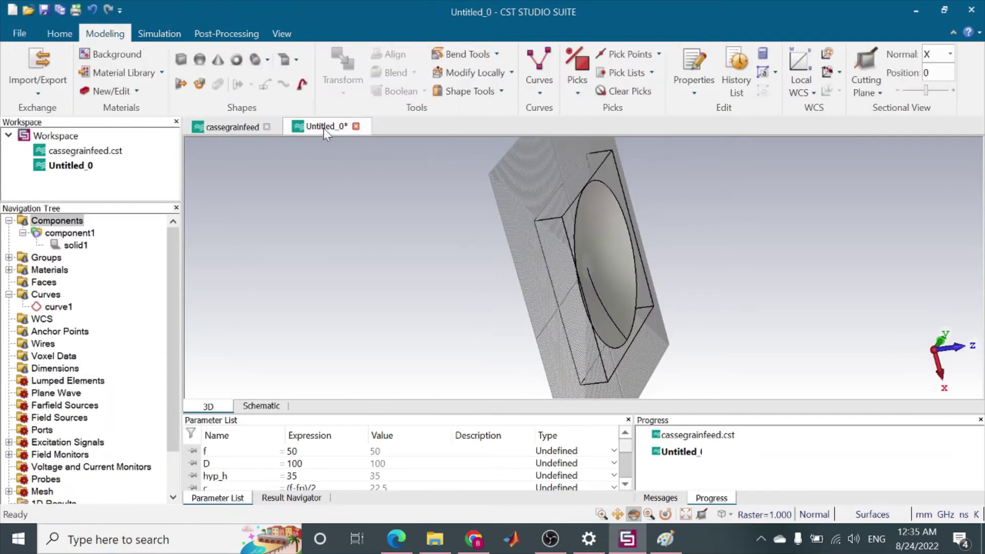
pyautogui.click(226, 126)
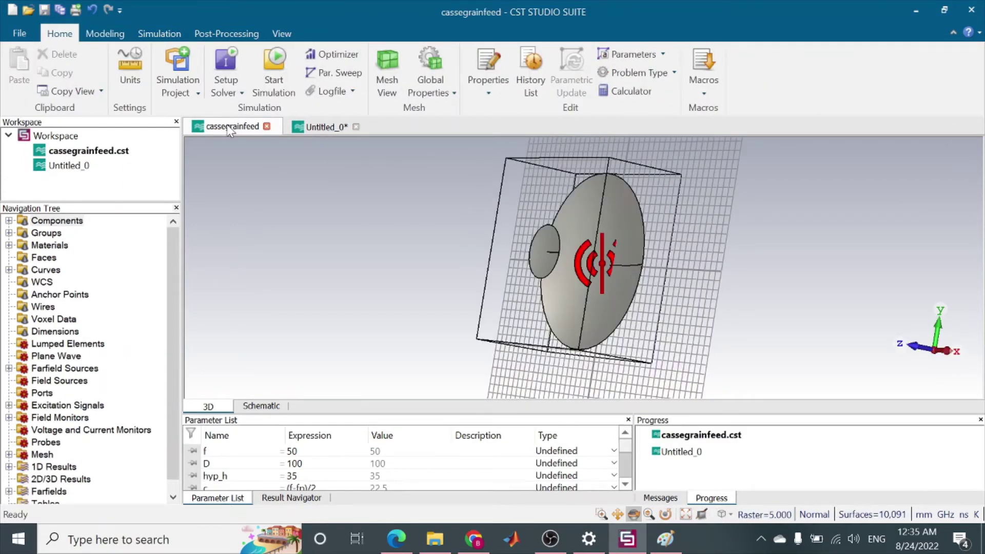
pyautogui.click(315, 127)
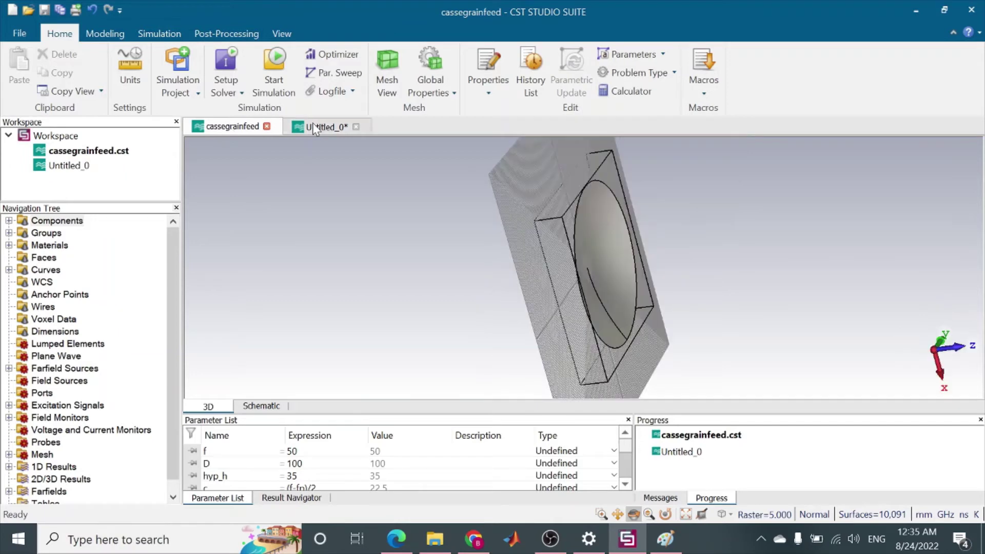
# Change hyp_h to 35, making a 7.5 and b 21.2132034355964.
pyautogui.doubleClick(291, 476)
pyautogui.write('35')
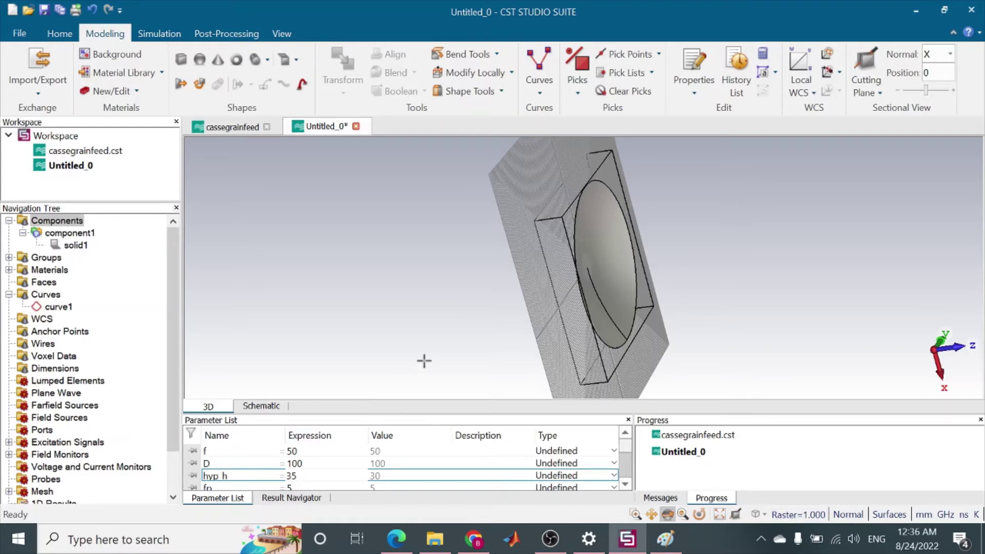
pyautogui.press('Return')
pyautogui.click(625, 486)
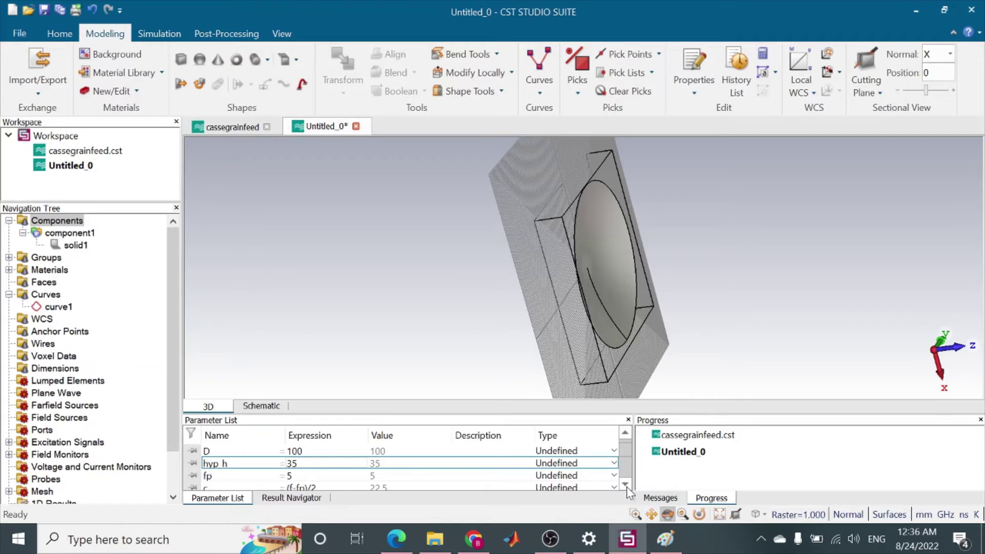
pyautogui.click(625, 486)
pyautogui.click(625, 486)
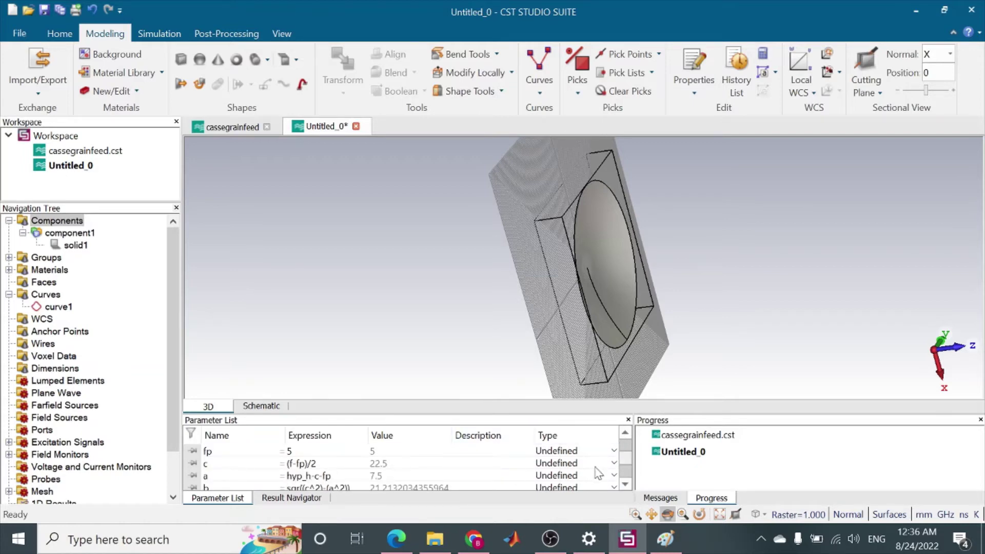
# Start an analytical curve named hyperbola with X(t)=t.
pyautogui.click(539, 82)
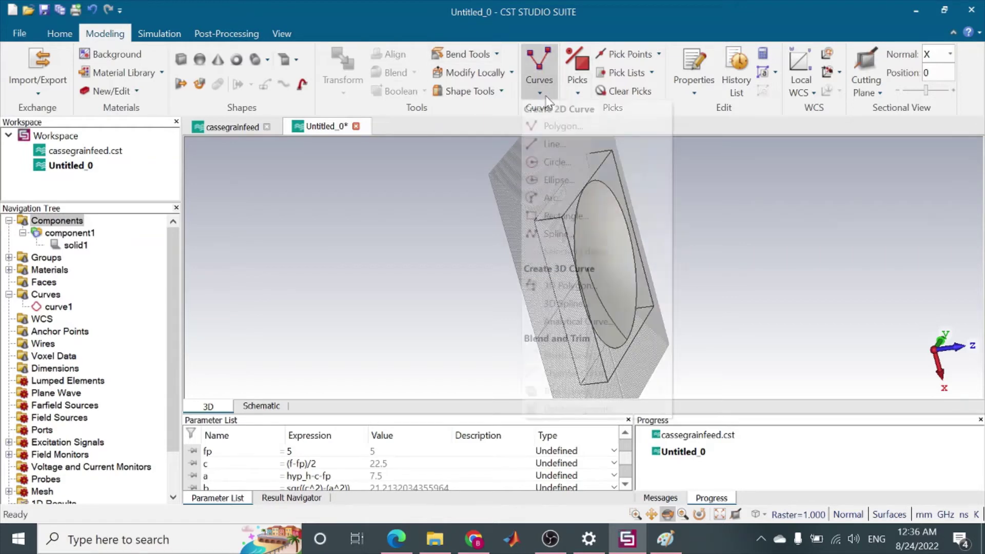
pyautogui.click(567, 317)
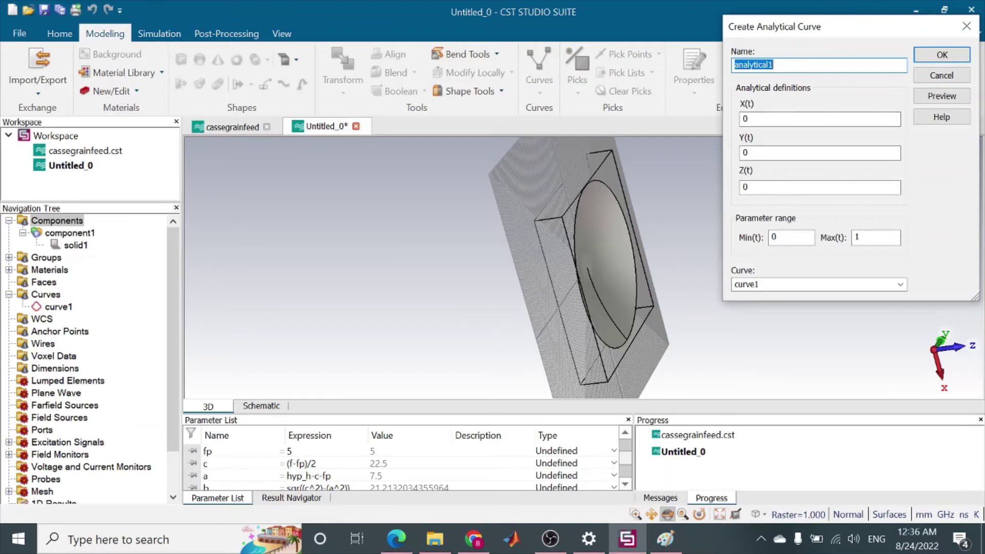
pyautogui.press('End')
pyautogui.press('BackSpace')
pyautogui.press('BackSpace')
pyautogui.press('BackSpace')
pyautogui.press('BackSpace')
pyautogui.press('BackSpace')
pyautogui.press('BackSpace')
pyautogui.press('BackSpace')
pyautogui.press('BackSpace')
pyautogui.press('BackSpace')
pyautogui.press('BackSpace')
pyautogui.press('BackSpace')
pyautogui.write('hyperbola')
pyautogui.click(792, 118)
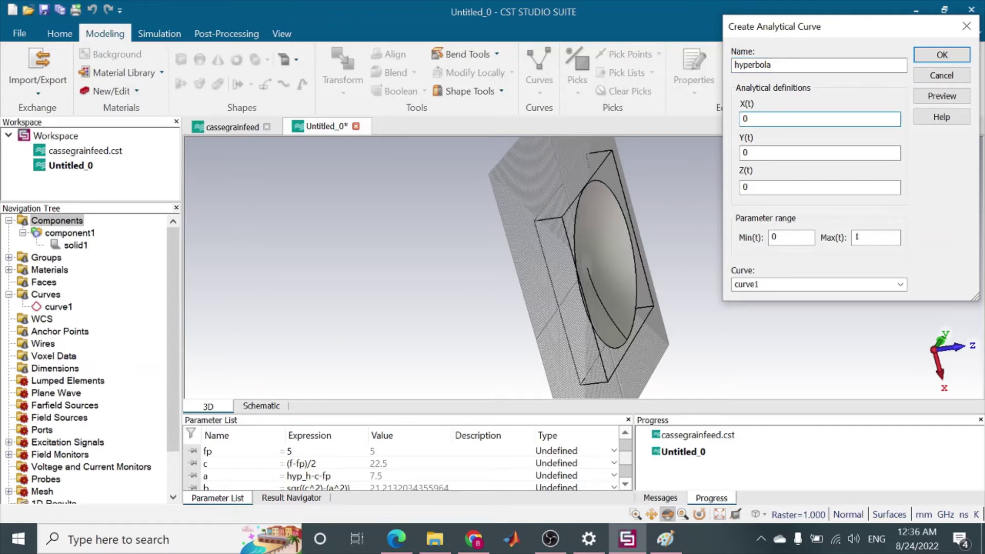
pyautogui.press('BackSpace')
pyautogui.write('t')
# Set Z(t)=a*sqr(1+(t/b)^2) and maximum t to hypd/2, then create the curve.
pyautogui.press('Tab')
pyautogui.press('Tab')
pyautogui.press('BackSpace')
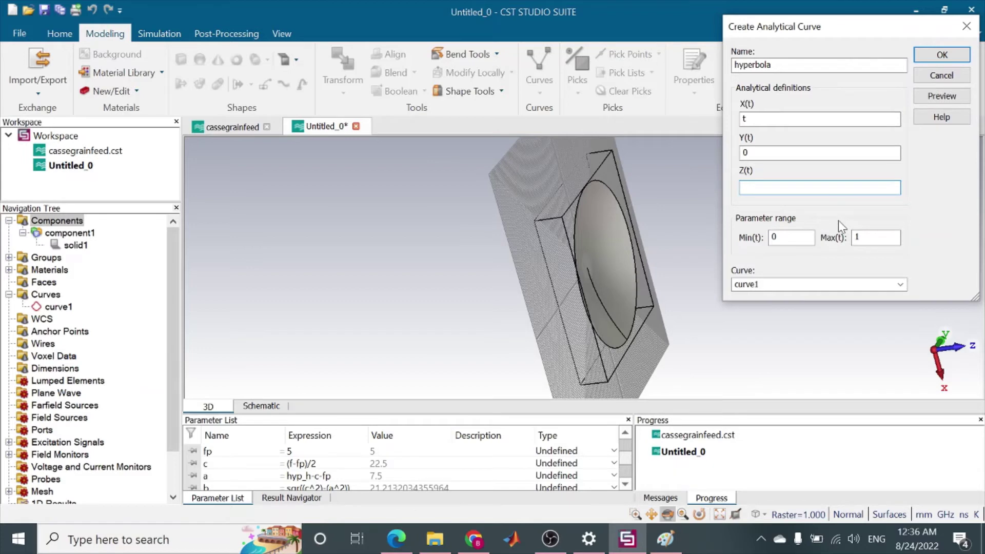
pyautogui.write('a*')
pyautogui.write('sqr(1+')
pyautogui.write('t')
pyautogui.write('b)^2)')
pyautogui.click(858, 237)
pyautogui.write('hypd/2')
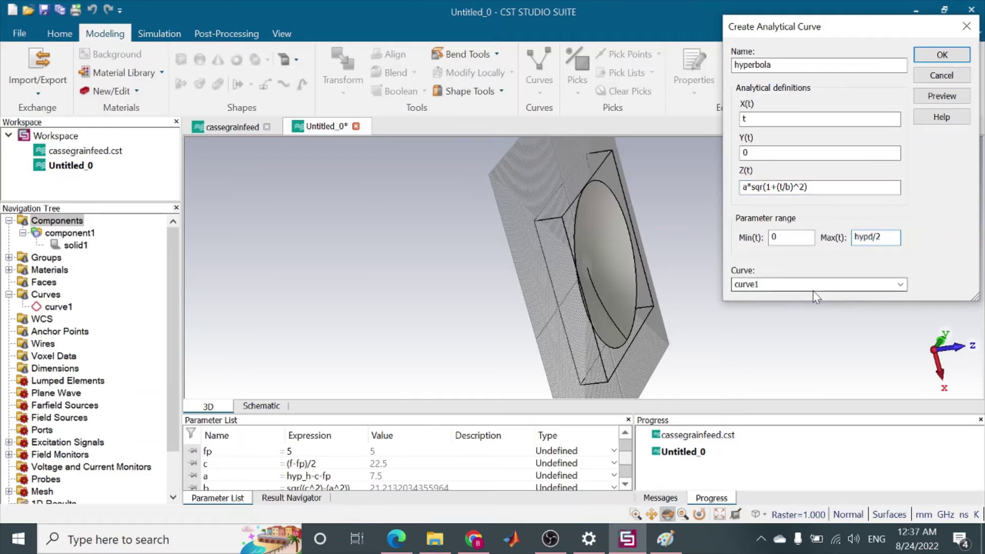
pyautogui.click(938, 100)
pyautogui.click(942, 54)
# Add circle1 with radius hypd/2, centred at 0,0, to curve1.
pyautogui.moveTo(730, 275); pyautogui.dragTo(549, 277)
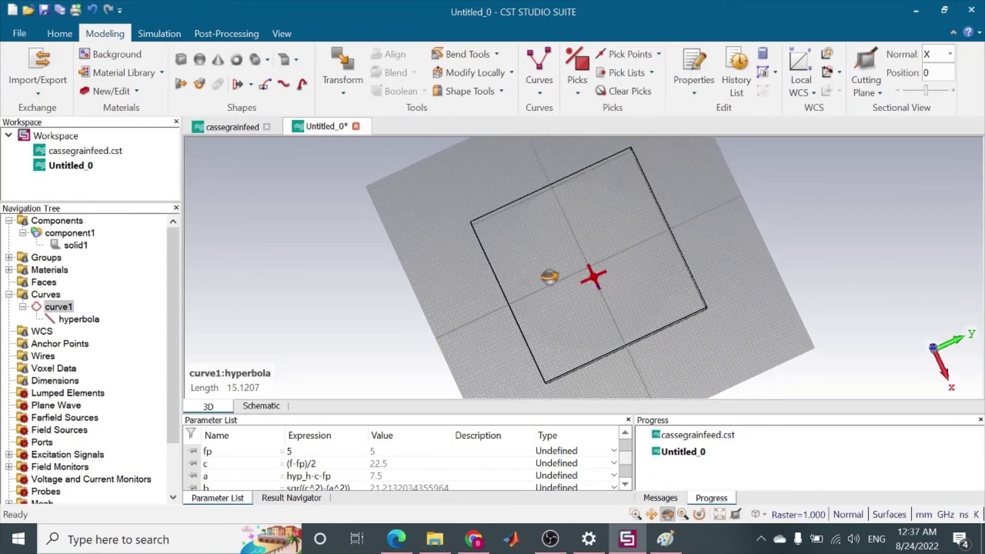
pyautogui.click(747, 258)
pyautogui.moveTo(748, 258); pyautogui.dragTo(807, 218)
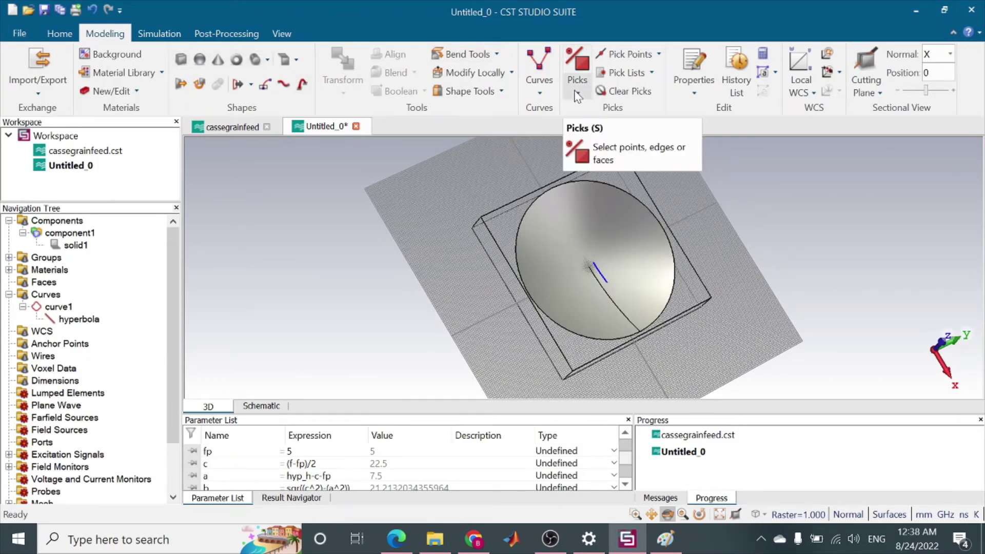
pyautogui.click(540, 90)
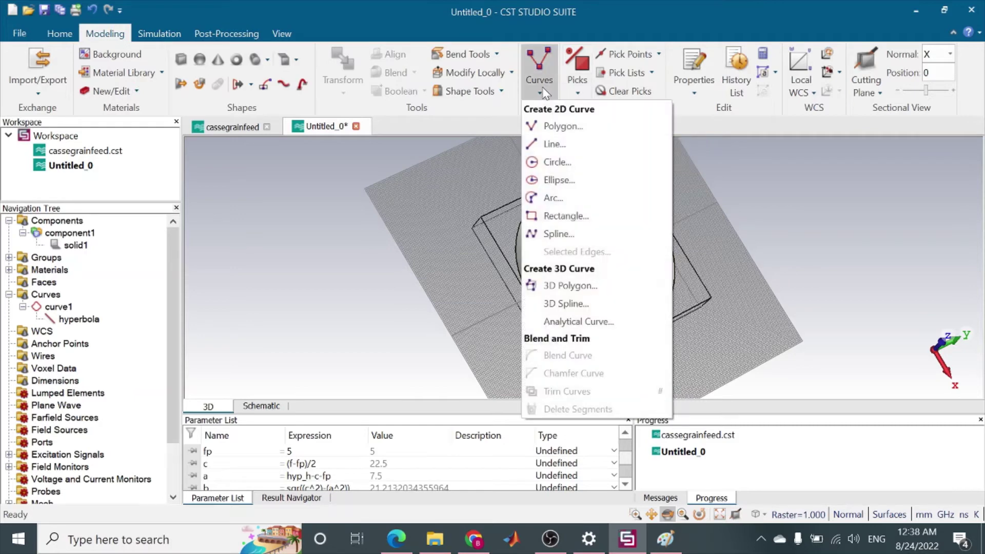
pyautogui.click(555, 161)
pyautogui.press('Escape')
pyautogui.press('Tab')
pyautogui.write('0')
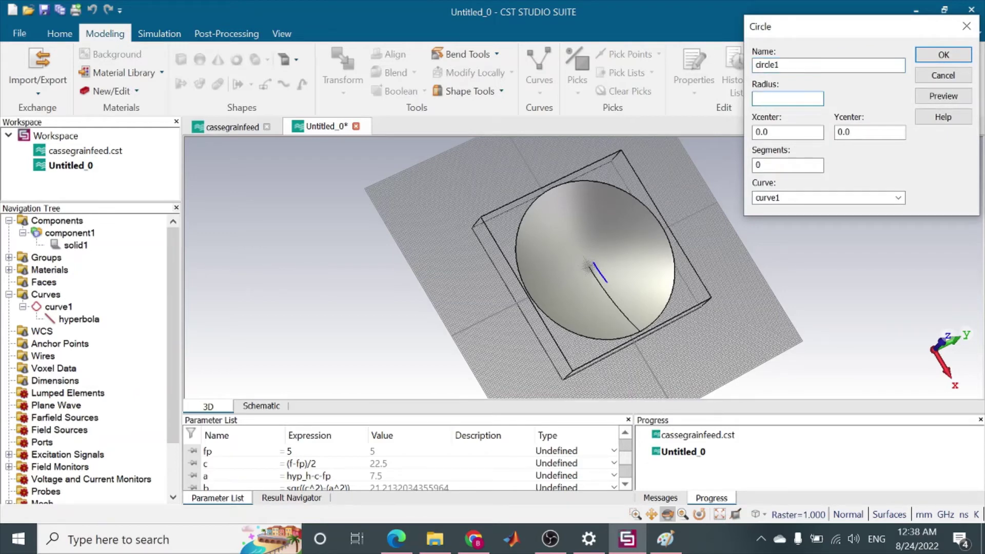
pyautogui.write('hypd/2')
pyautogui.click(944, 103)
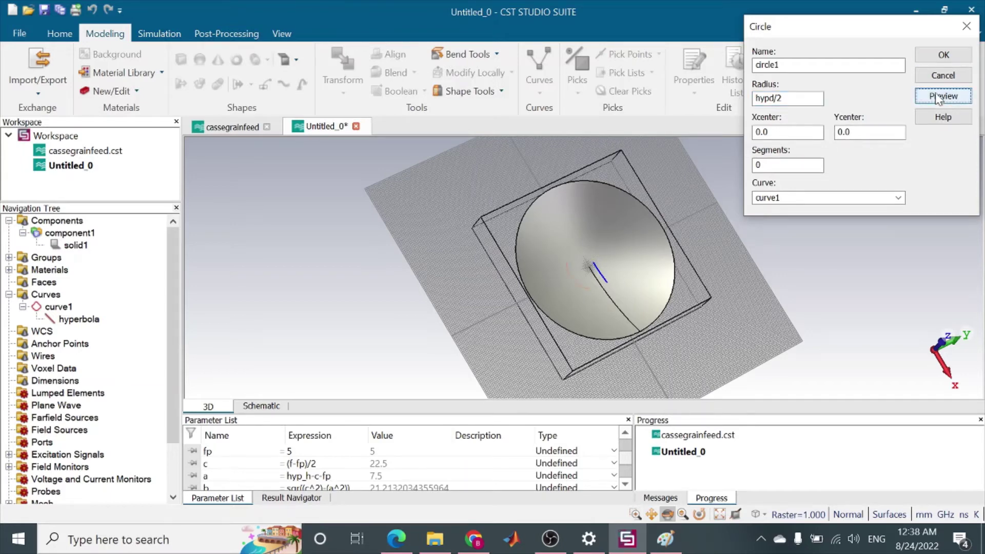
pyautogui.click(937, 62)
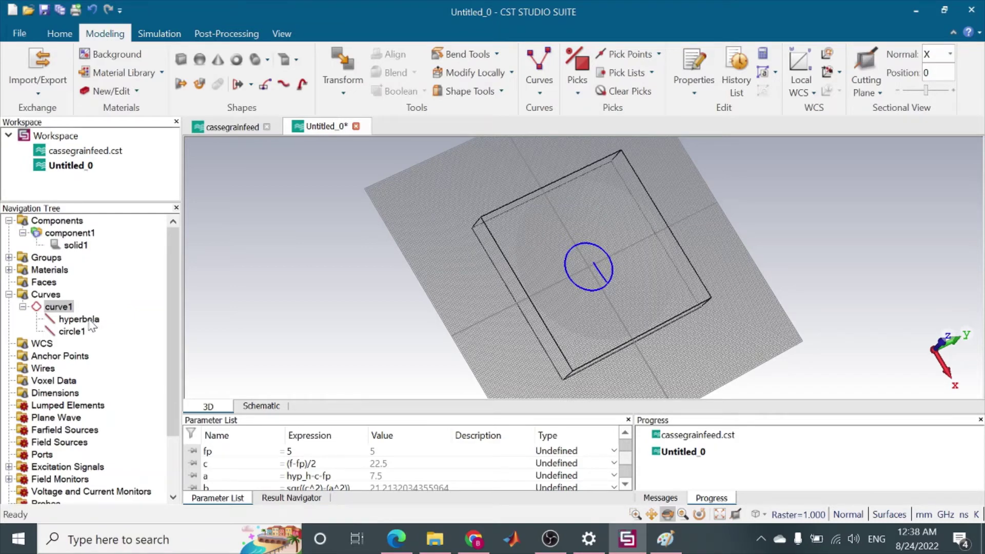
# Sweep the hyperbola profile along circle1 to create solid2.
pyautogui.click(252, 85)
pyautogui.click(282, 156)
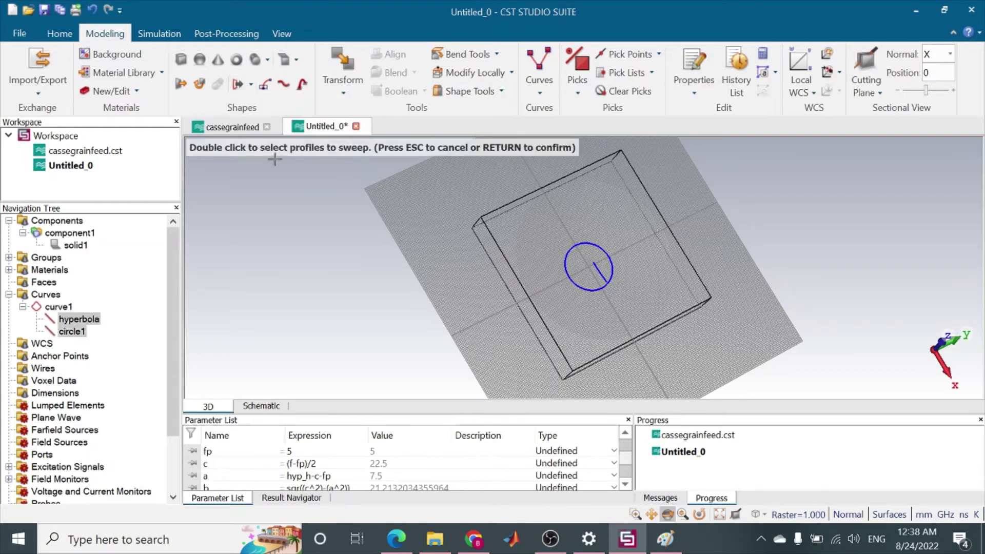
pyautogui.click(91, 320)
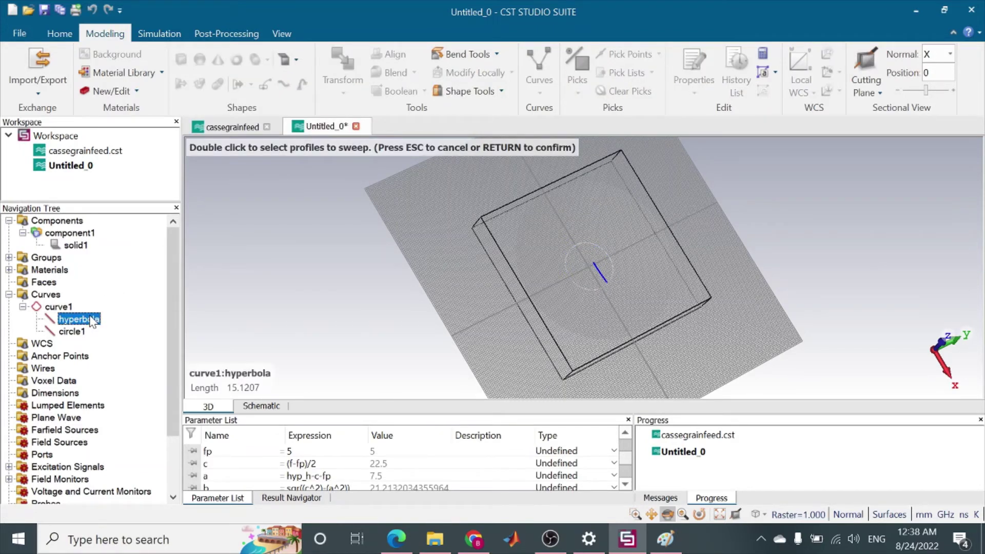
pyautogui.doubleClick(91, 320)
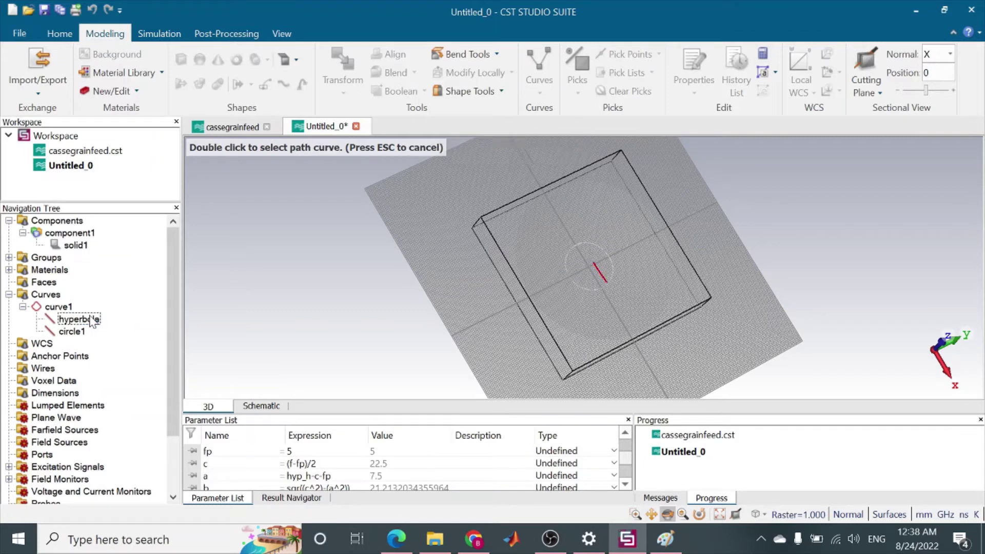
pyautogui.click(82, 332)
pyautogui.doubleClick(82, 333)
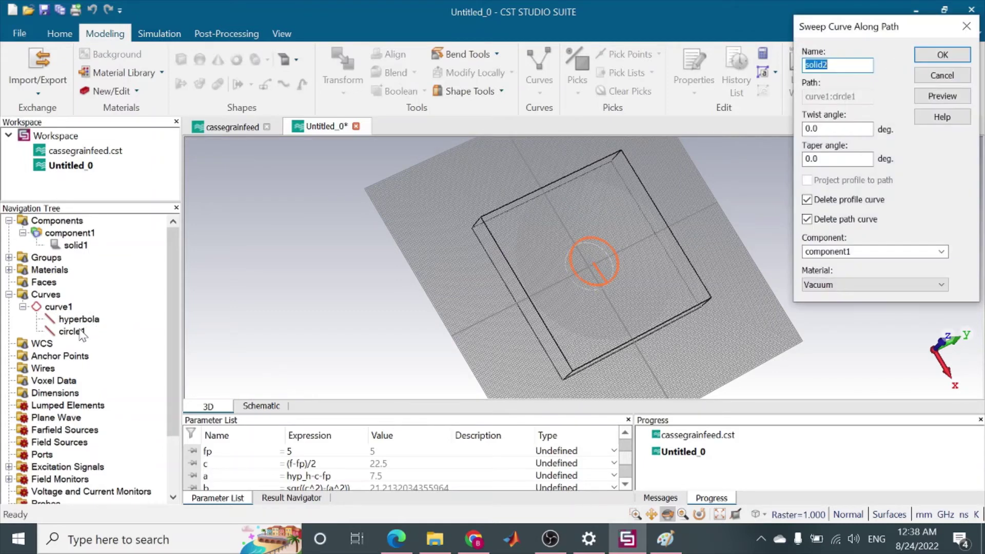
pyautogui.click(937, 55)
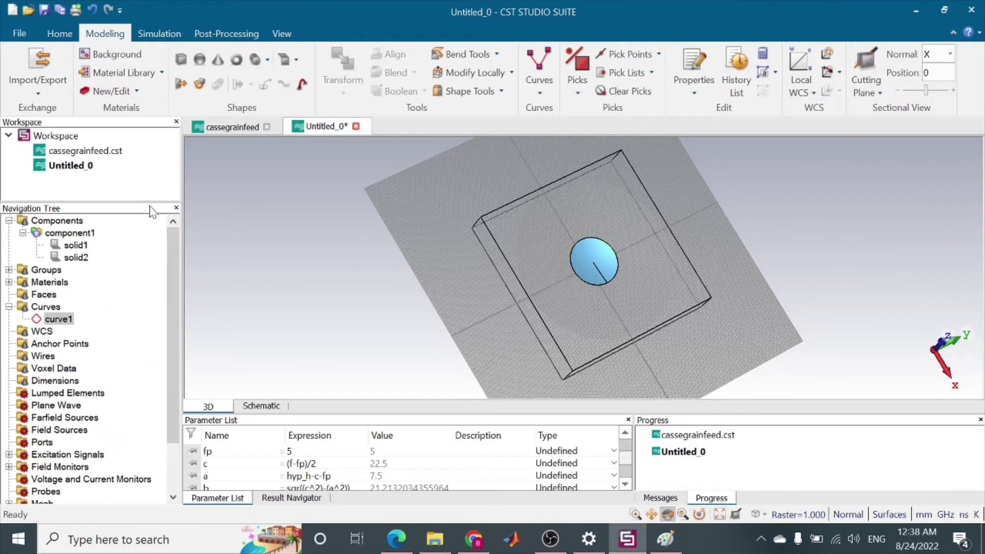
# Change solid2's material from Vacuum to PEC.
pyautogui.click(73, 258)
pyautogui.rightClick(73, 258)
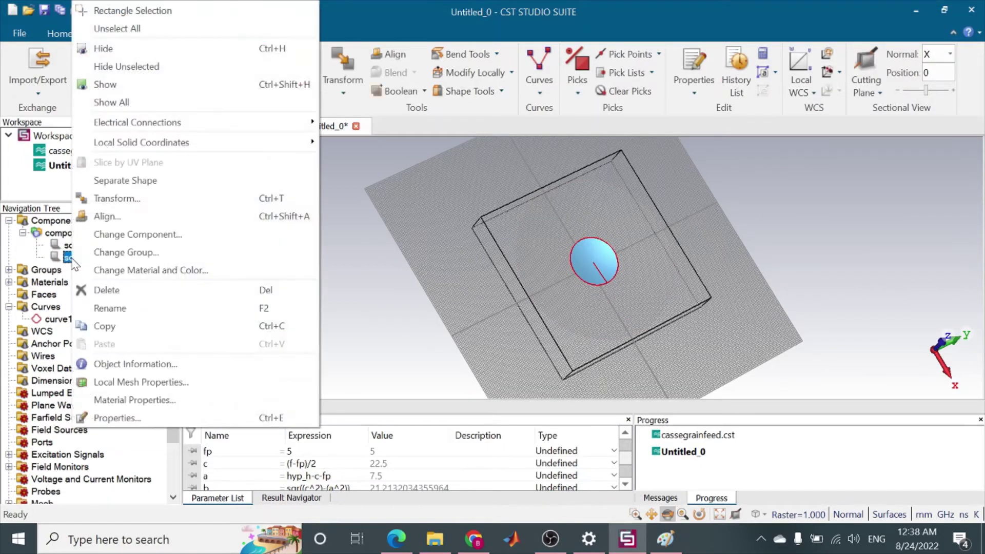
pyautogui.click(161, 272)
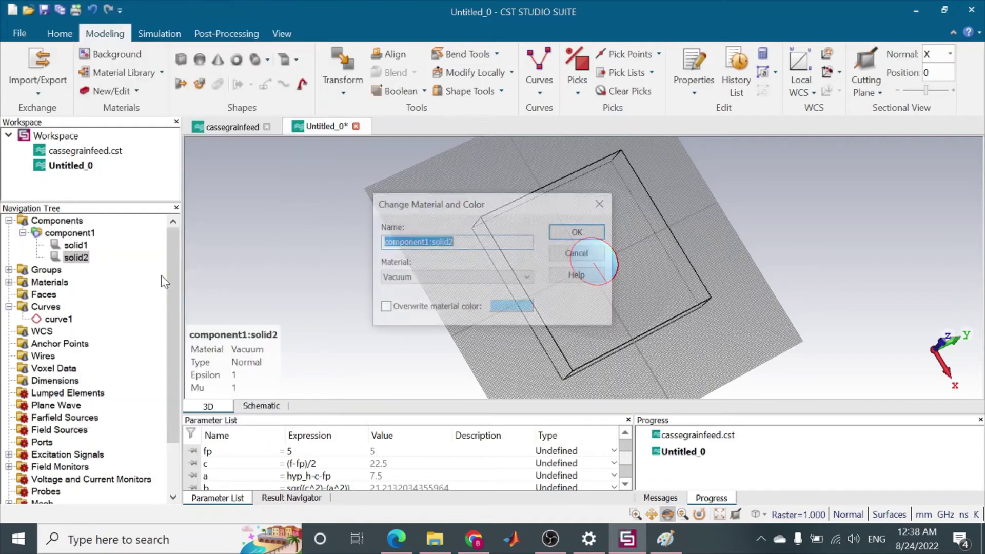
pyautogui.click(420, 283)
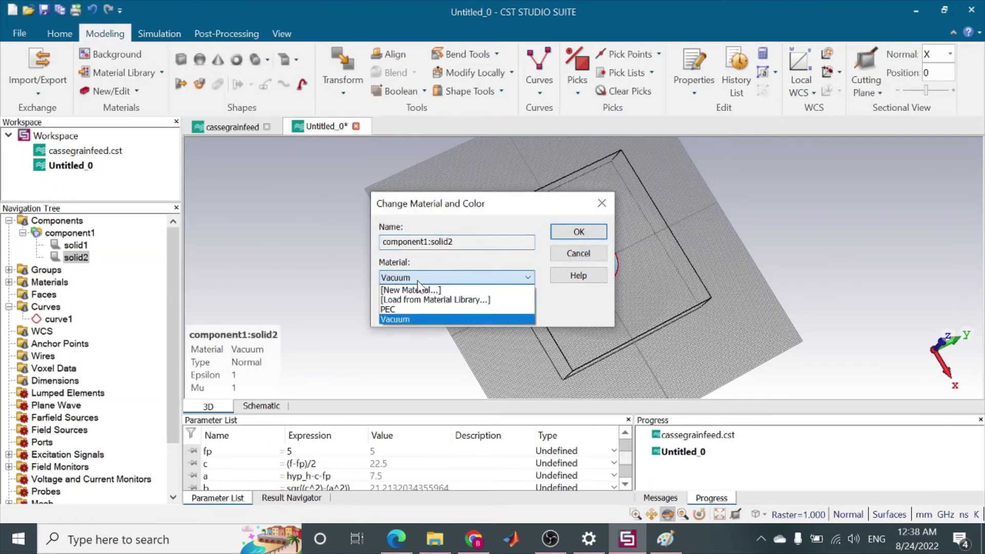
pyautogui.click(421, 311)
pyautogui.click(579, 232)
pyautogui.moveTo(702, 259); pyautogui.dragTo(719, 202)
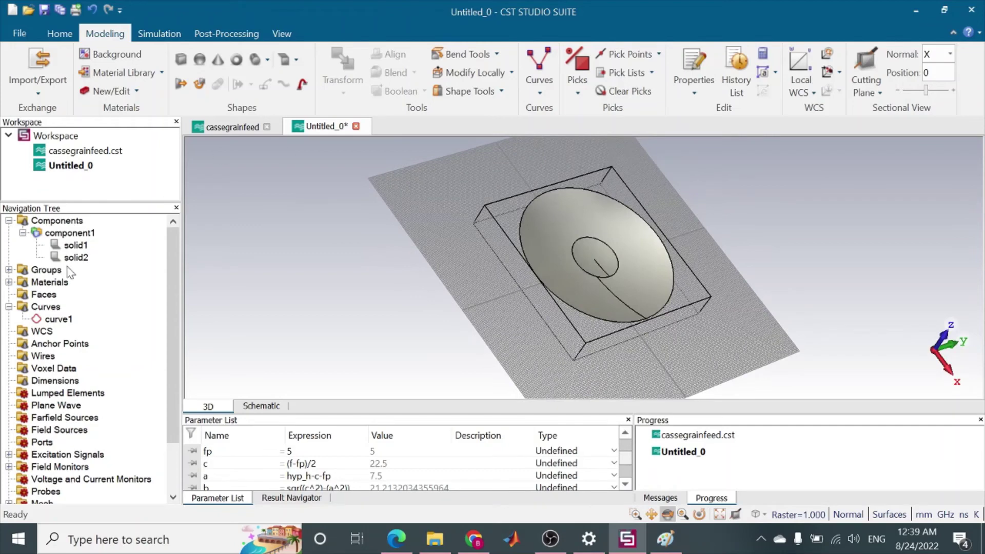
pyautogui.moveTo(90, 251)
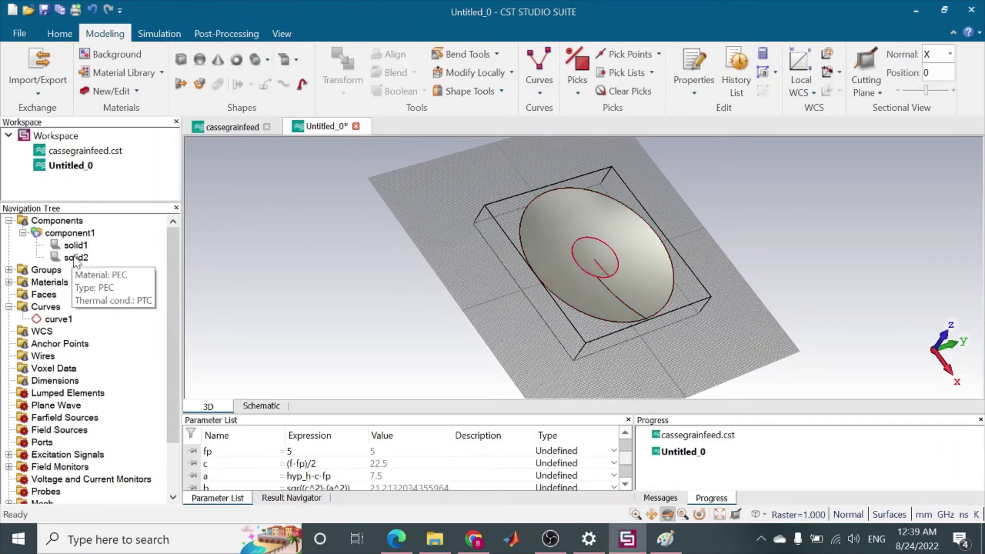
# Translate solid2 by hyp_h along Z, then orbit to confirm it sits above the dish.
pyautogui.click(72, 257)
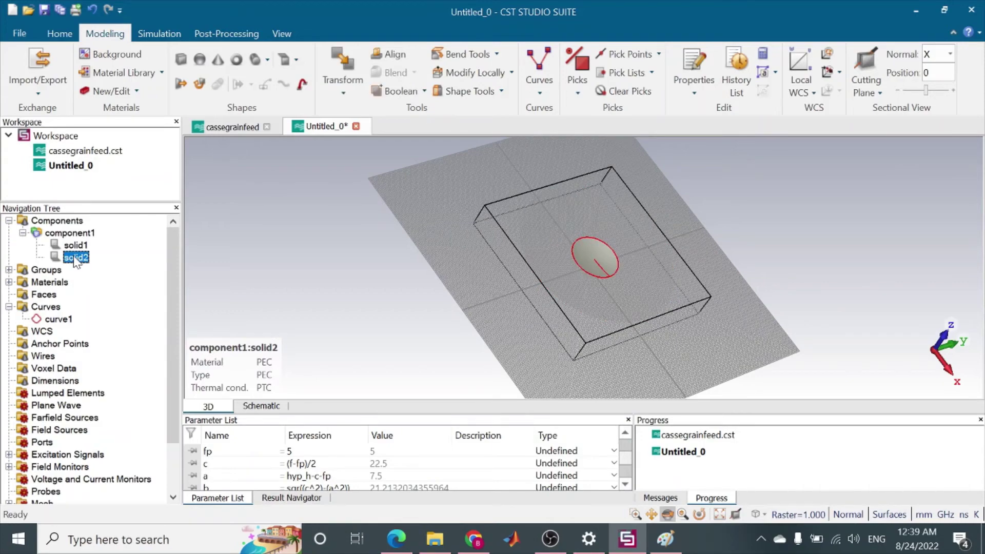
pyautogui.click(343, 94)
pyautogui.click(353, 128)
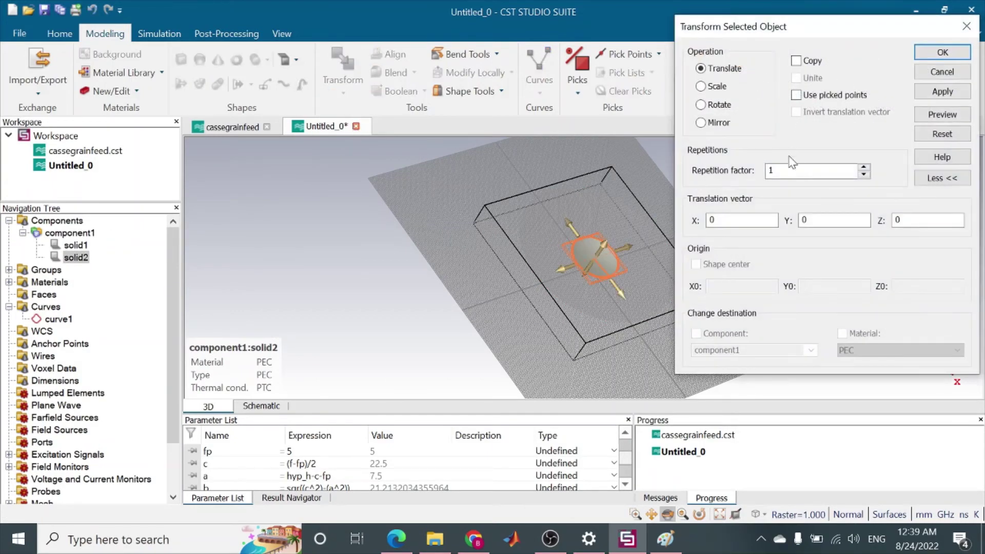
pyautogui.click(919, 221)
pyautogui.write('hyp_h')
pyautogui.click(947, 120)
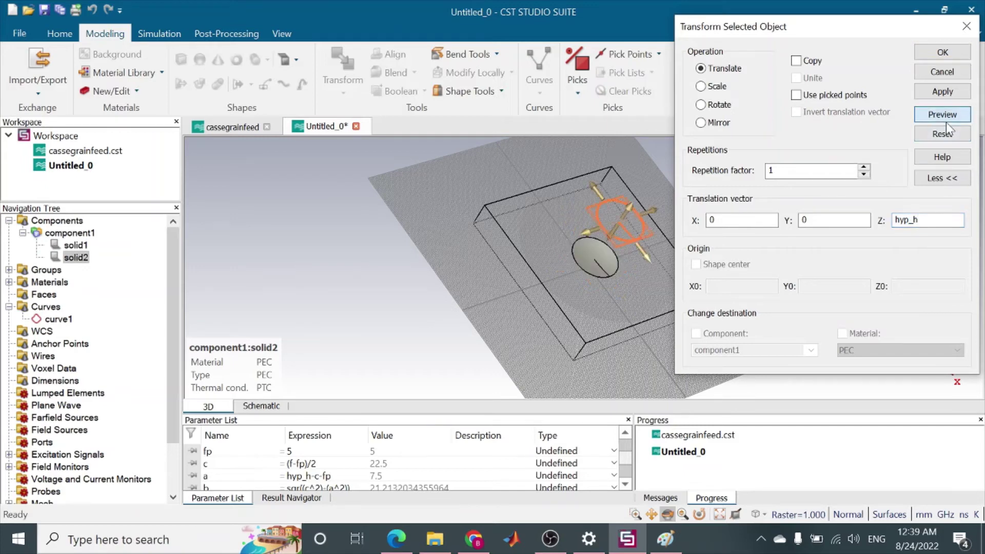
pyautogui.click(944, 54)
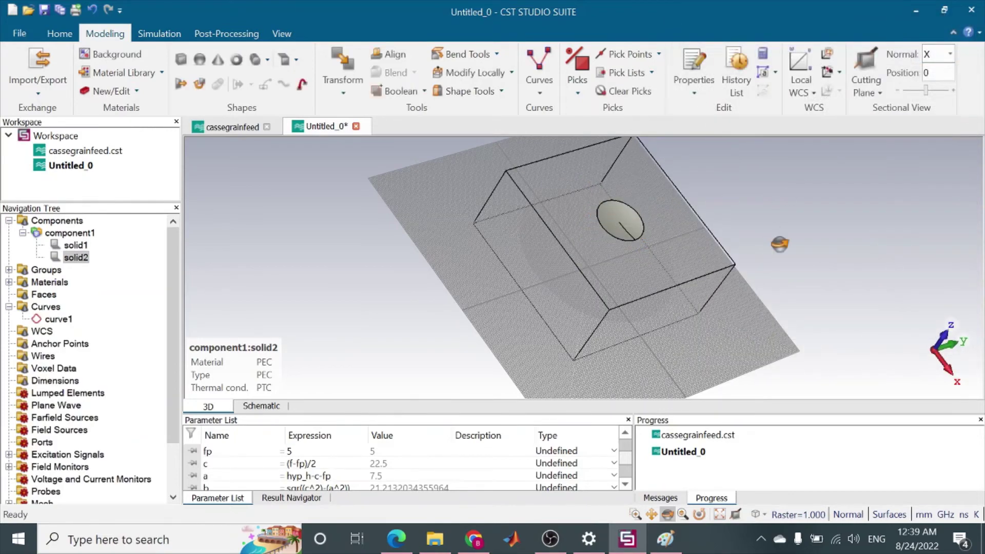
pyautogui.moveTo(779, 244); pyautogui.dragTo(564, 190)
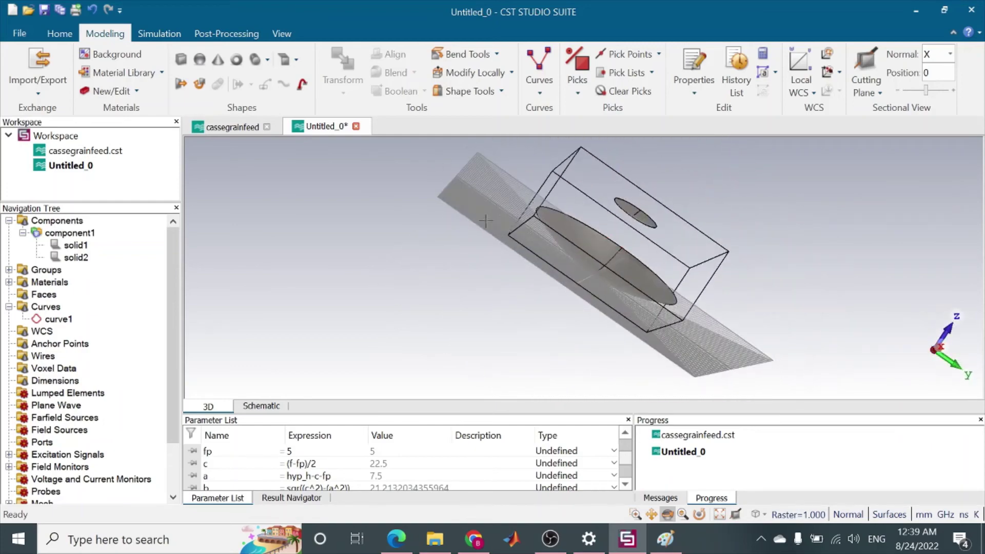
pyautogui.moveTo(486, 221); pyautogui.dragTo(733, 369)
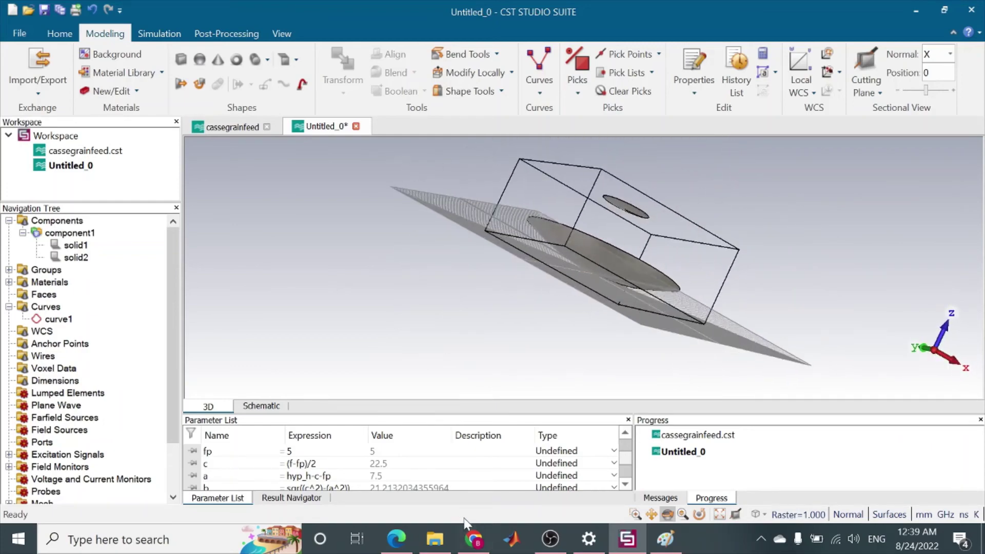
# Clear the old formula sketch from the Paint canvas.
pyautogui.click(675, 538)
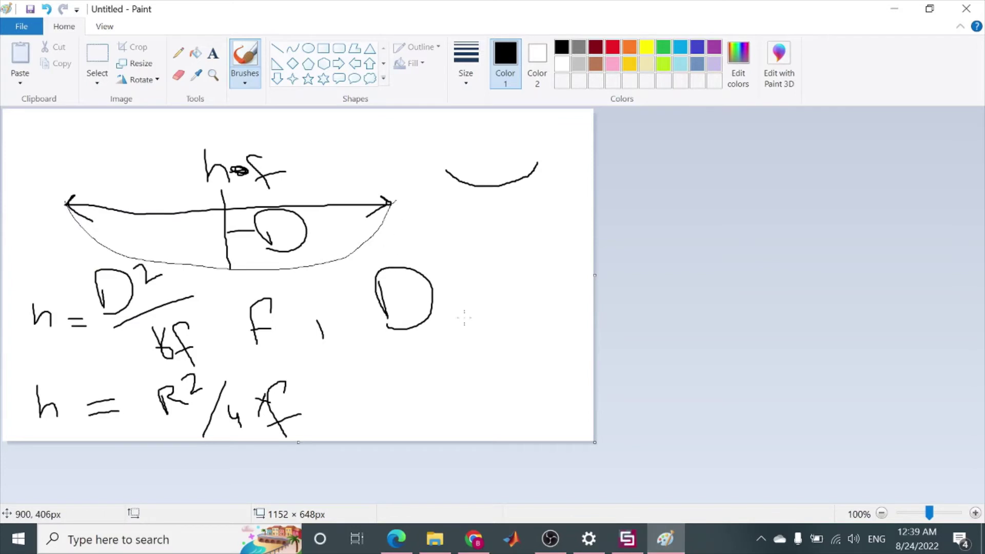
pyautogui.click(97, 54)
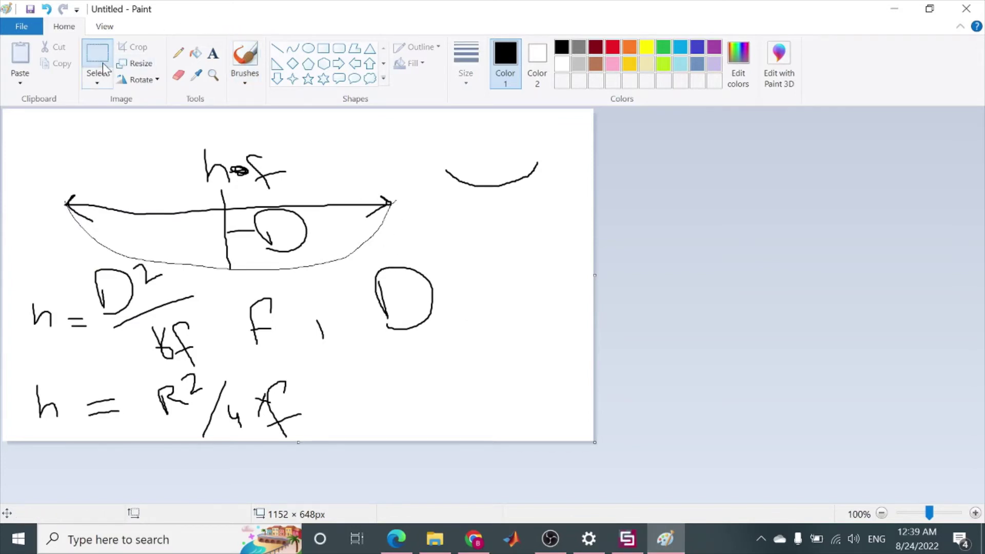
pyautogui.moveTo(20, 128)
pyautogui.mouseDown()
pyautogui.moveTo(560, 413)
pyautogui.moveTo(571, 439)
pyautogui.mouseUp()
pyautogui.press('Delete')
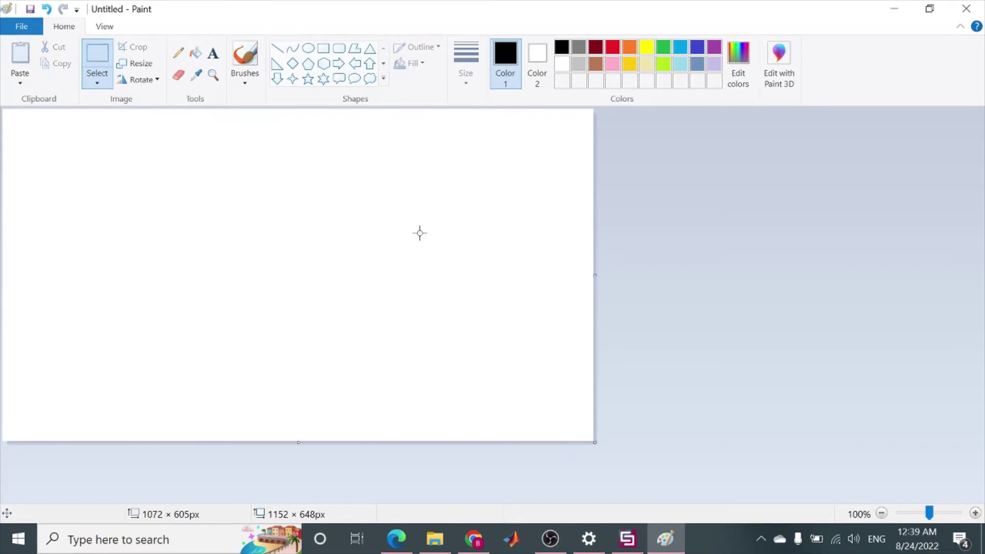
# Pencil-sketch the dish, subreflector, cone-shaped horn and three rays.
pyautogui.click(177, 53)
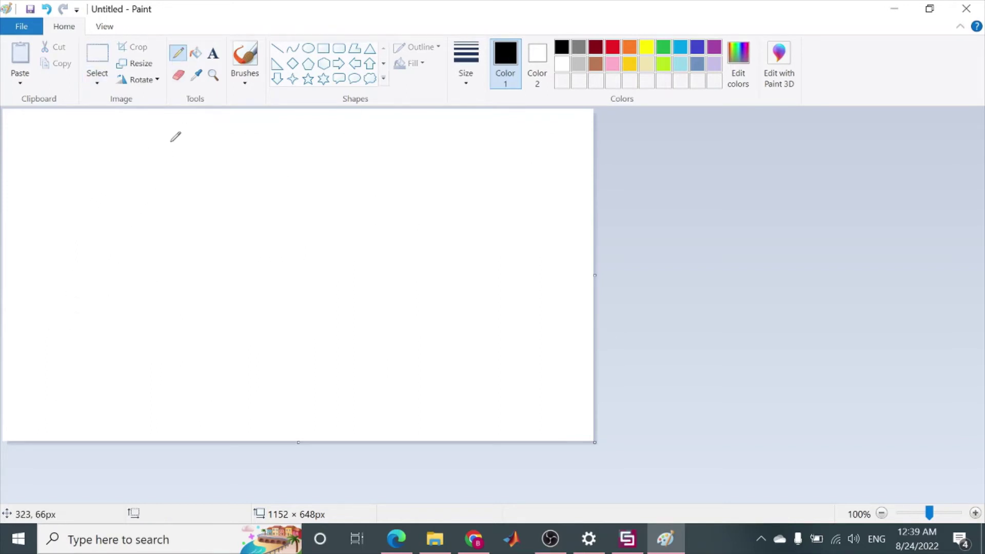
pyautogui.moveTo(173, 141)
pyautogui.mouseDown()
pyautogui.moveTo(120, 183)
pyautogui.moveTo(104, 223)
pyautogui.moveTo(111, 284)
pyautogui.moveTo(132, 332)
pyautogui.moveTo(263, 390)
pyautogui.mouseUp()
pyautogui.moveTo(289, 215)
pyautogui.mouseDown()
pyautogui.moveTo(266, 261)
pyautogui.moveTo(269, 279)
pyautogui.moveTo(304, 303)
pyautogui.mouseUp()
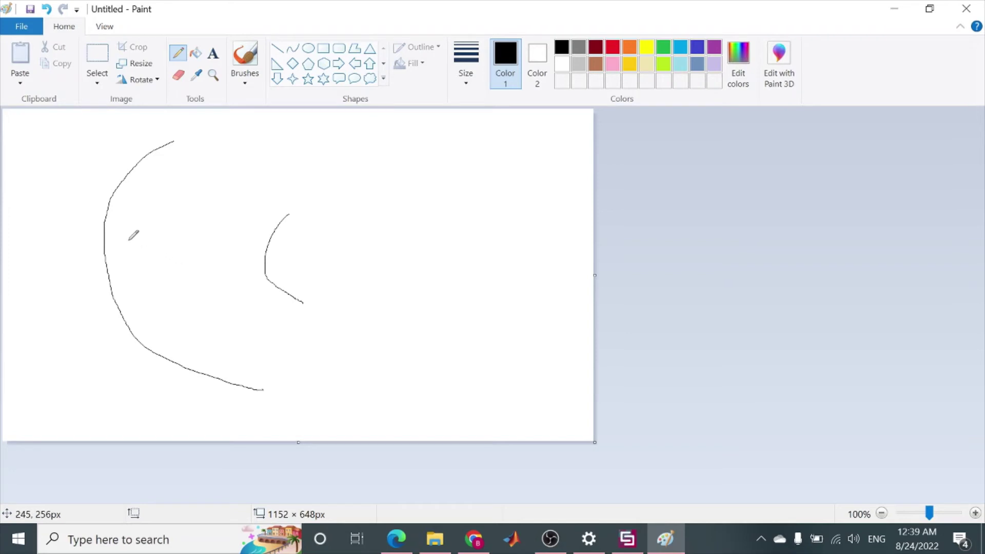
pyautogui.moveTo(123, 250)
pyautogui.mouseDown()
pyautogui.moveTo(129, 267)
pyautogui.moveTo(128, 240)
pyautogui.moveTo(278, 223)
pyautogui.mouseUp()
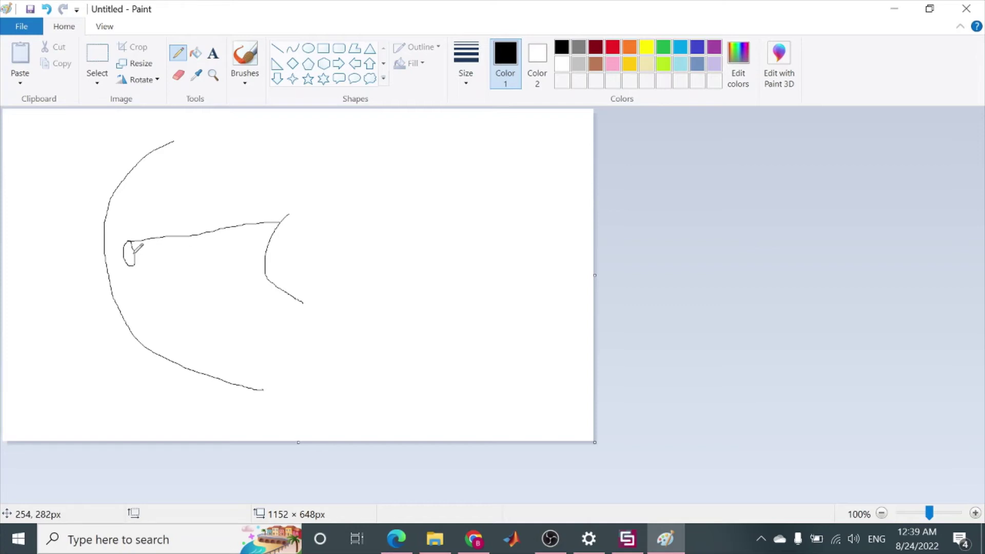
pyautogui.moveTo(133, 254); pyautogui.dragTo(264, 259)
pyautogui.moveTo(135, 263); pyautogui.dragTo(289, 295)
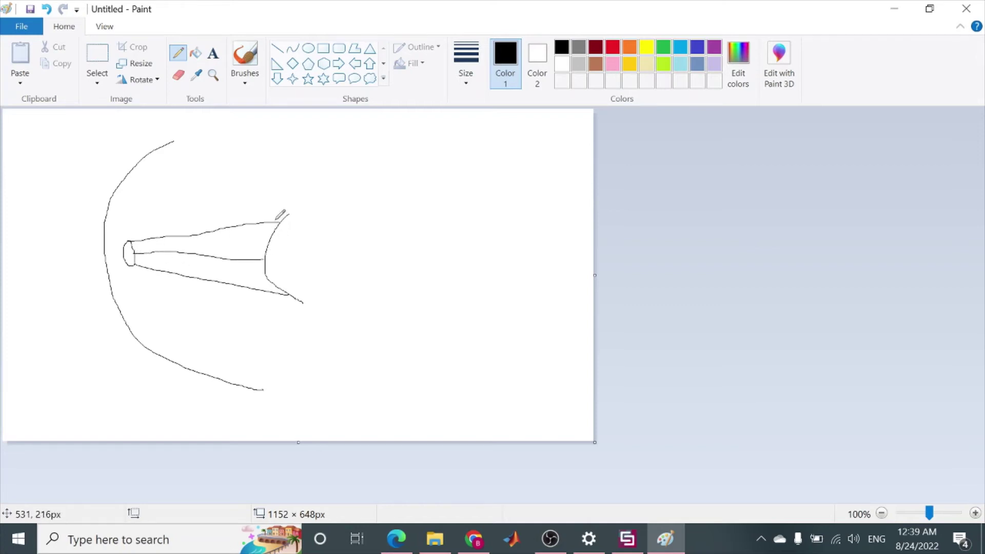
pyautogui.moveTo(275, 219); pyautogui.dragTo(78, 196)
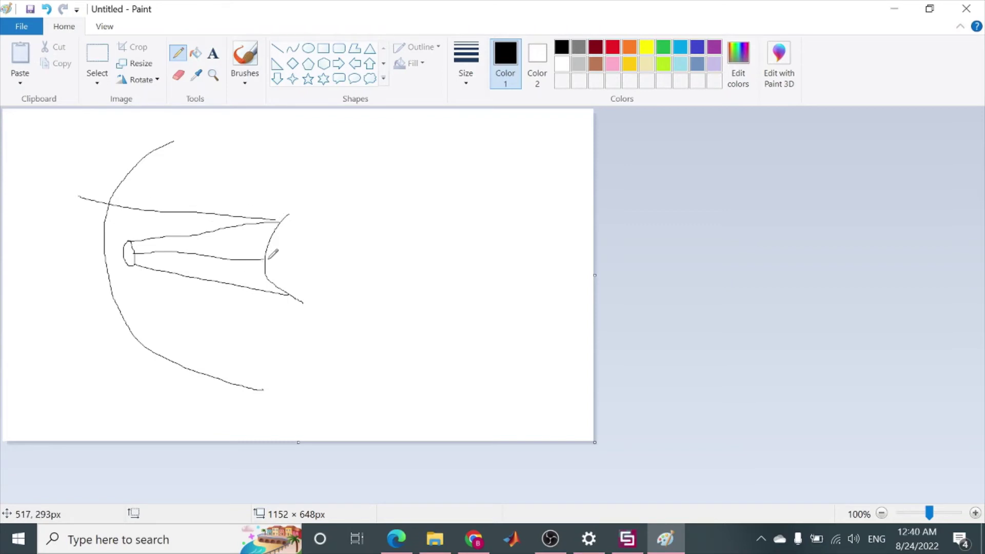
pyautogui.moveTo(269, 259); pyautogui.dragTo(63, 258)
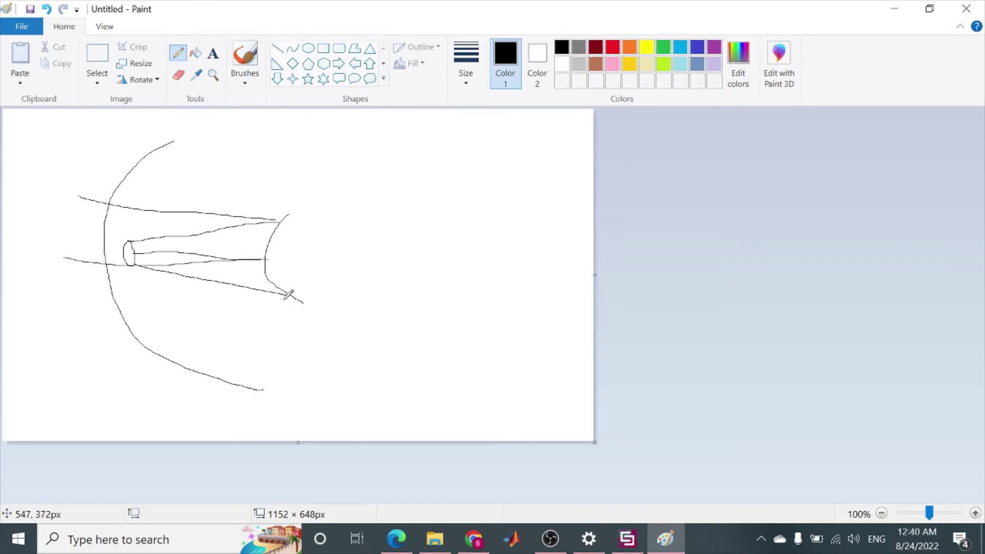
pyautogui.moveTo(283, 300); pyautogui.dragTo(149, 387)
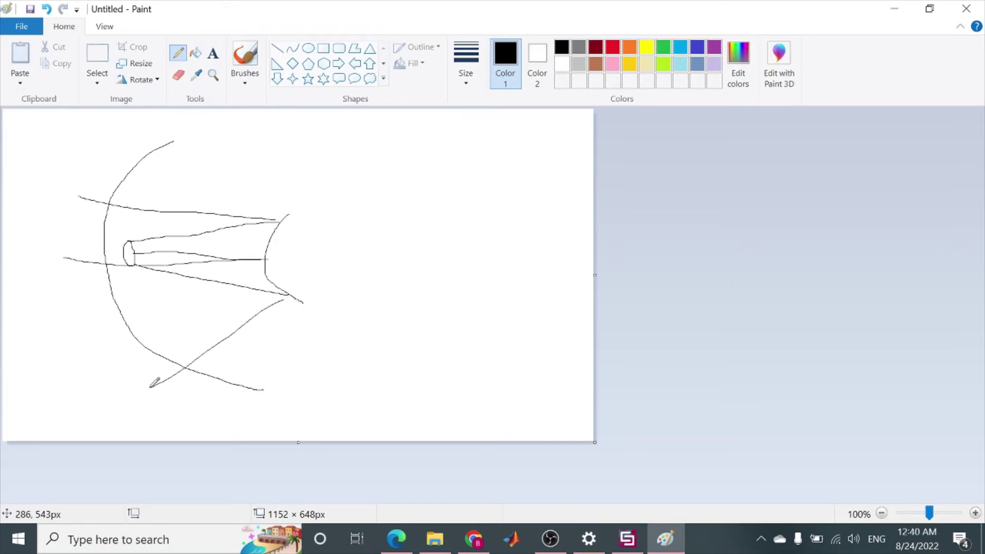
# Return to CST and open horncstvideo.cst from the recent files list.
pyautogui.click(619, 534)
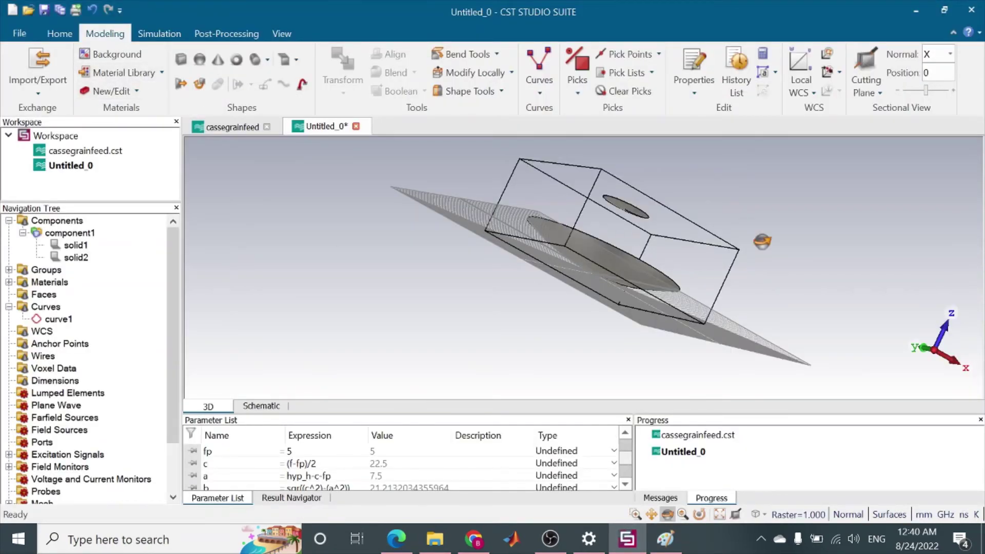
pyautogui.moveTo(761, 238); pyautogui.dragTo(455, 323)
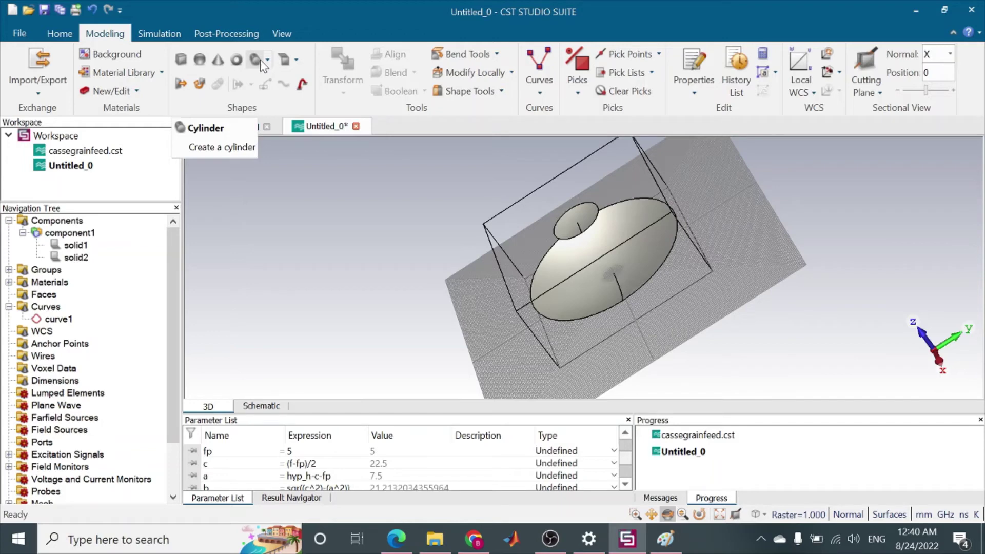
pyautogui.click(18, 31)
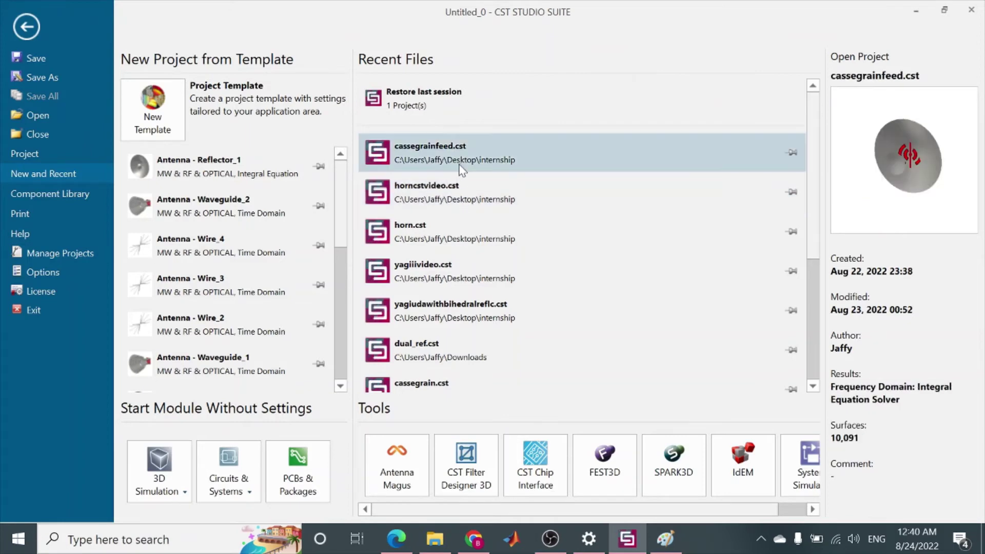
pyautogui.click(450, 206)
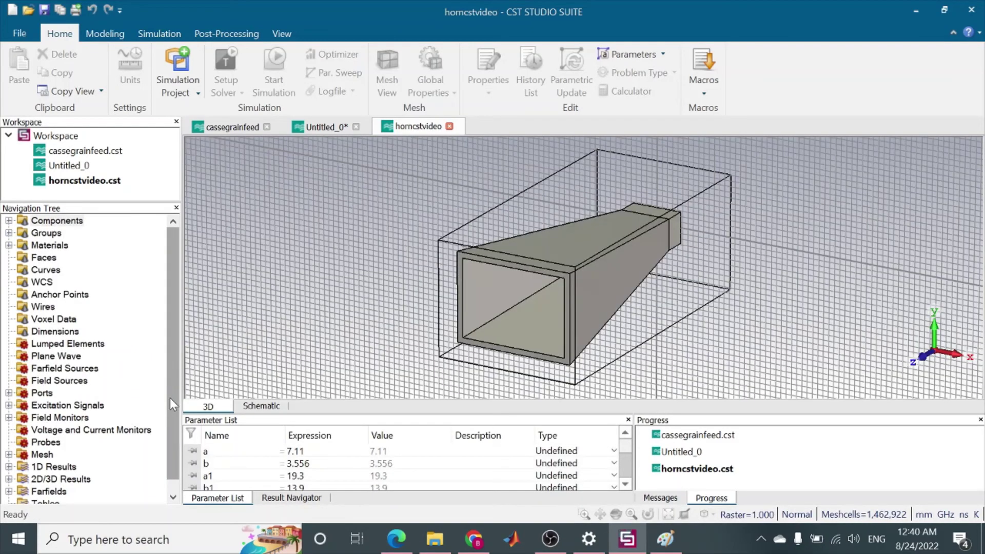
# Show the farfield (f=33.25) [1] 3D directivity plot and rotate it to view the main lobe.
pyautogui.scroll(-1, 172, 420)
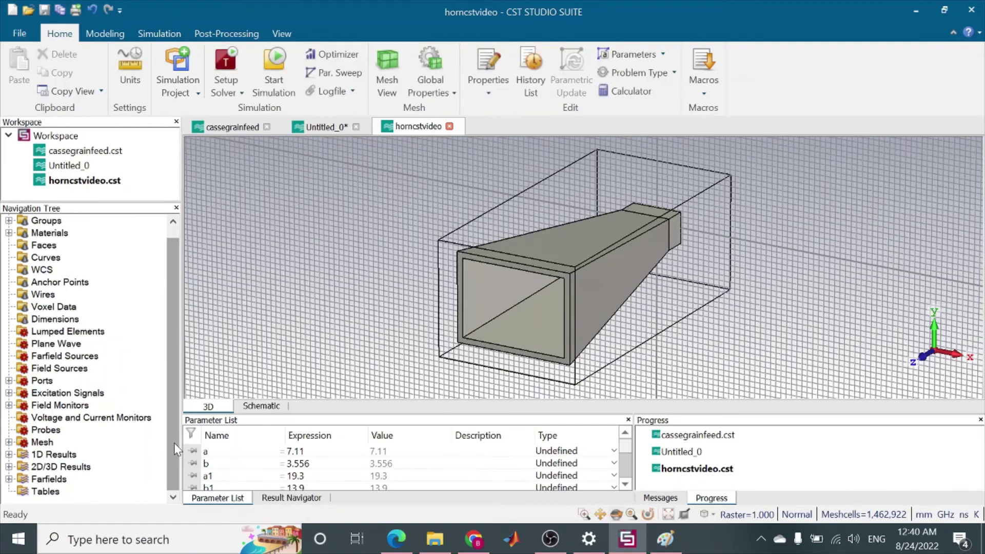
pyautogui.click(9, 467)
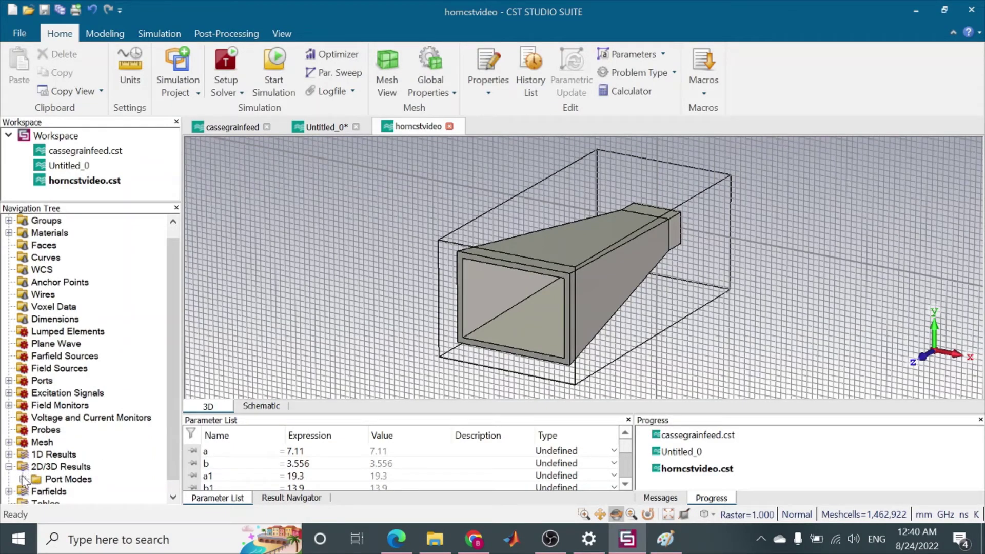
pyautogui.click(10, 467)
pyautogui.click(9, 479)
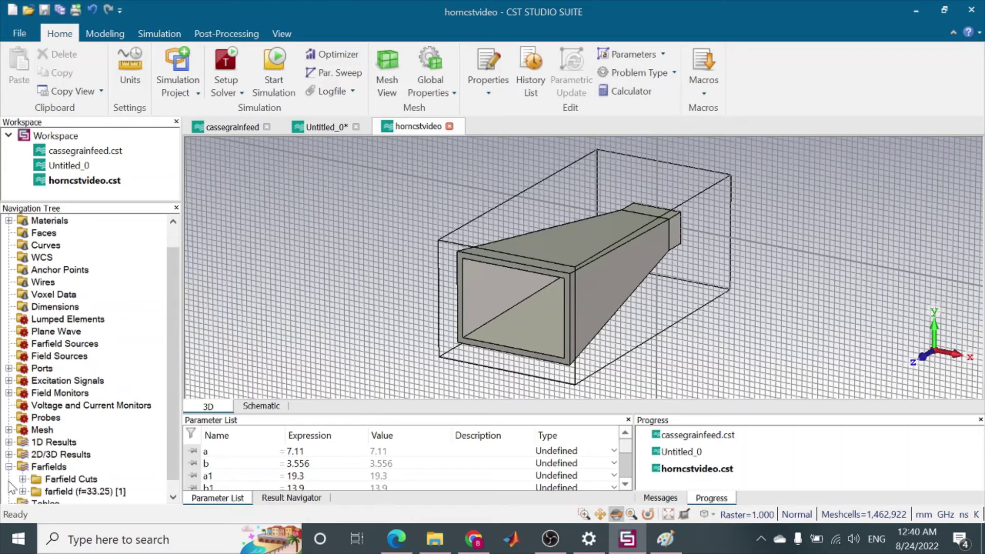
pyautogui.click(23, 492)
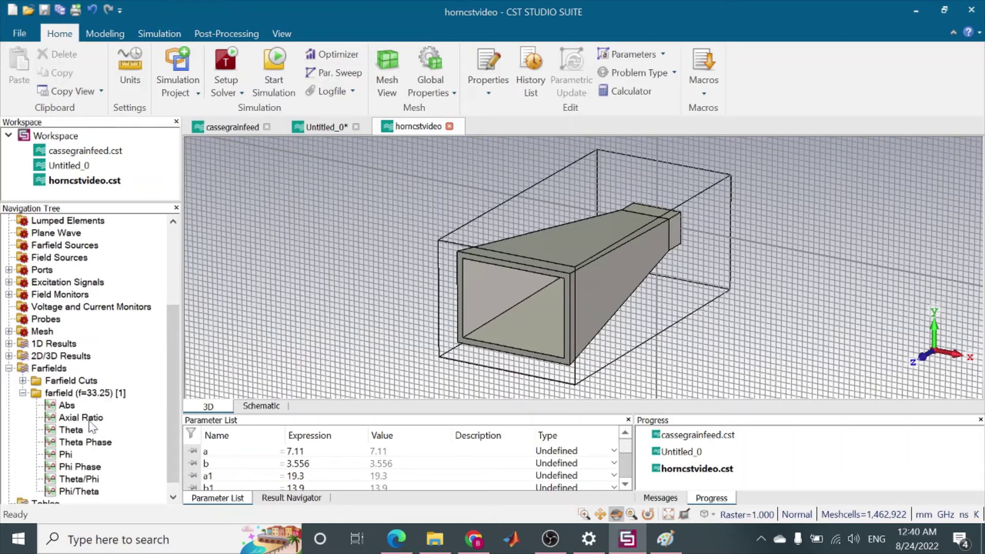
pyautogui.click(99, 392)
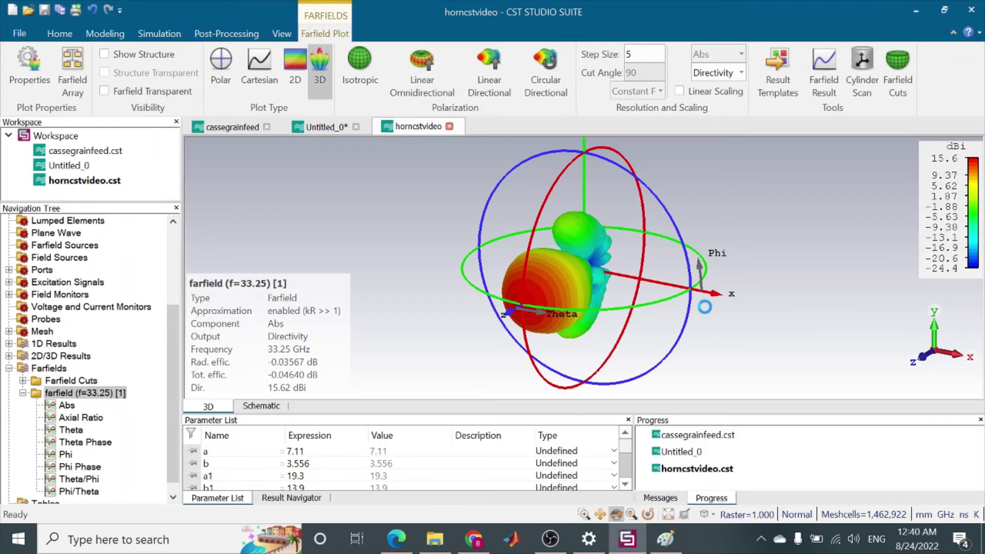
pyautogui.moveTo(704, 306); pyautogui.dragTo(882, 143)
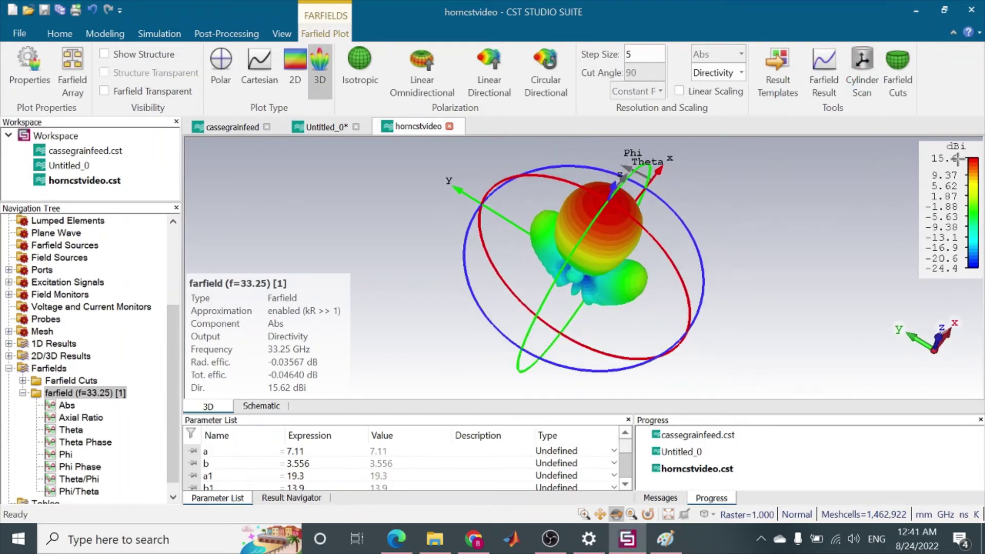
pyautogui.moveTo(725, 183); pyautogui.dragTo(611, 175)
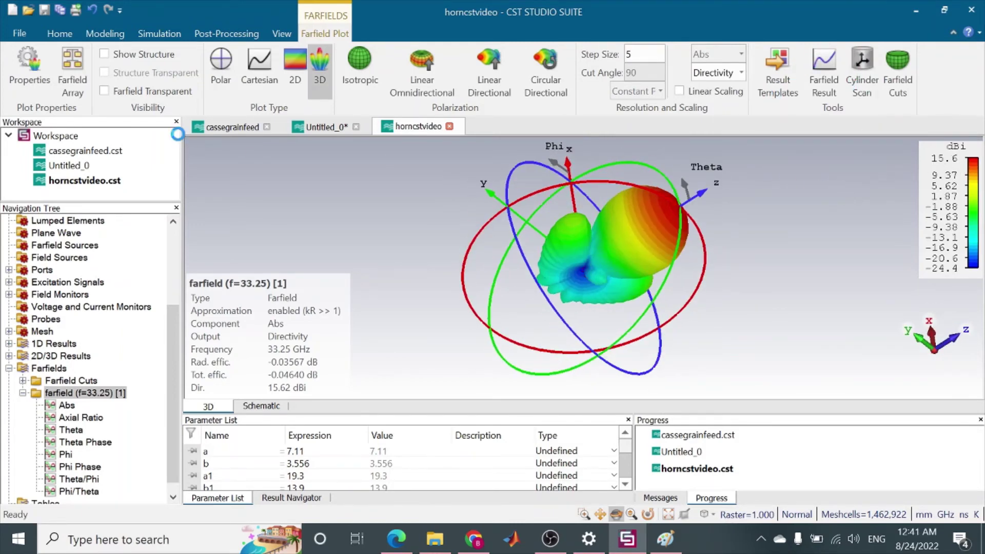
# Save the horn farfield as source file sourcevid.ffs and switch back to Untitled_0.
pyautogui.click(30, 69)
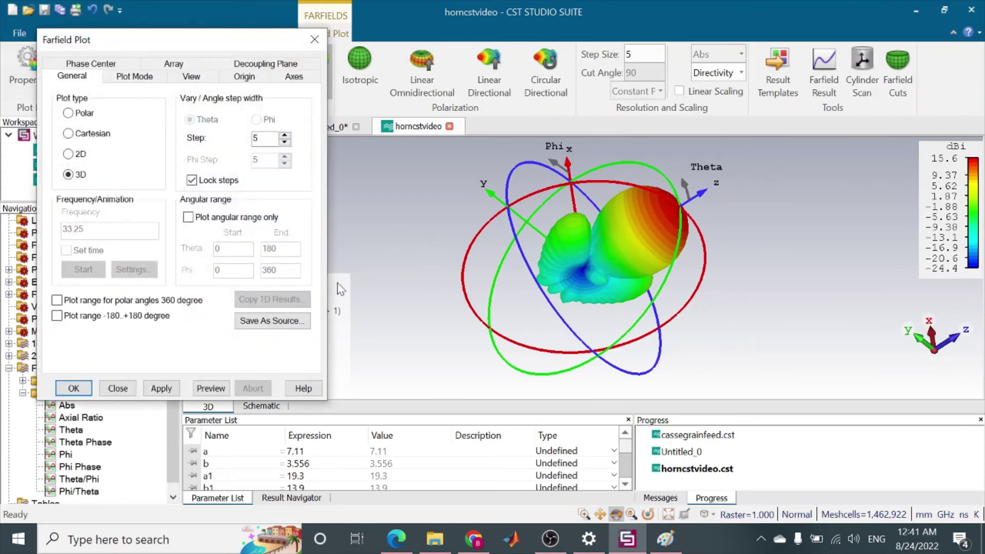
pyautogui.click(273, 322)
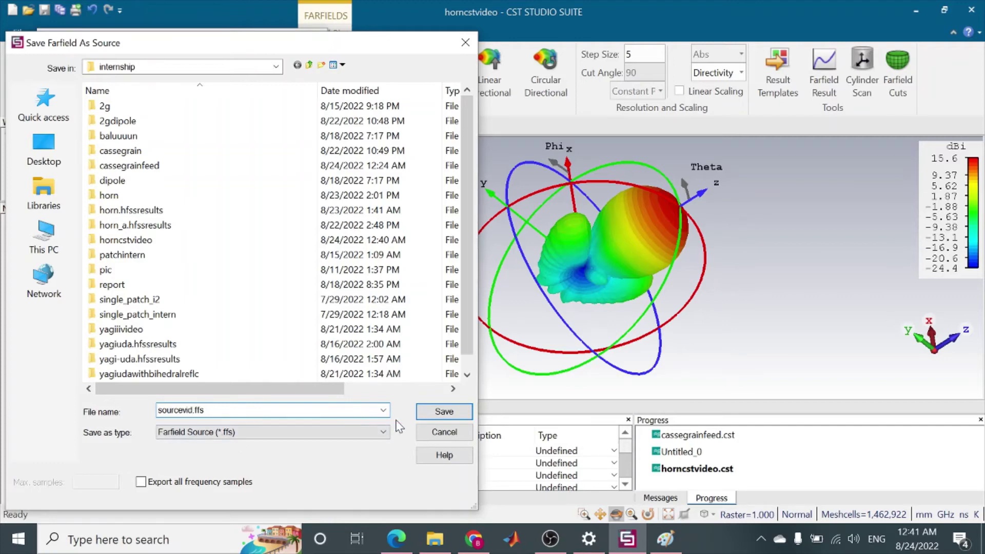
pyautogui.click(427, 413)
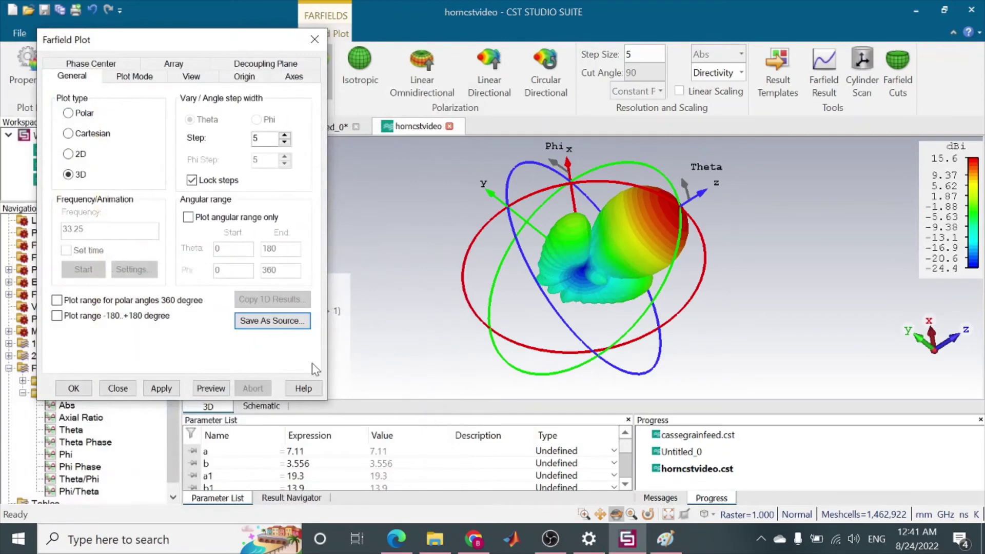
pyautogui.click(315, 39)
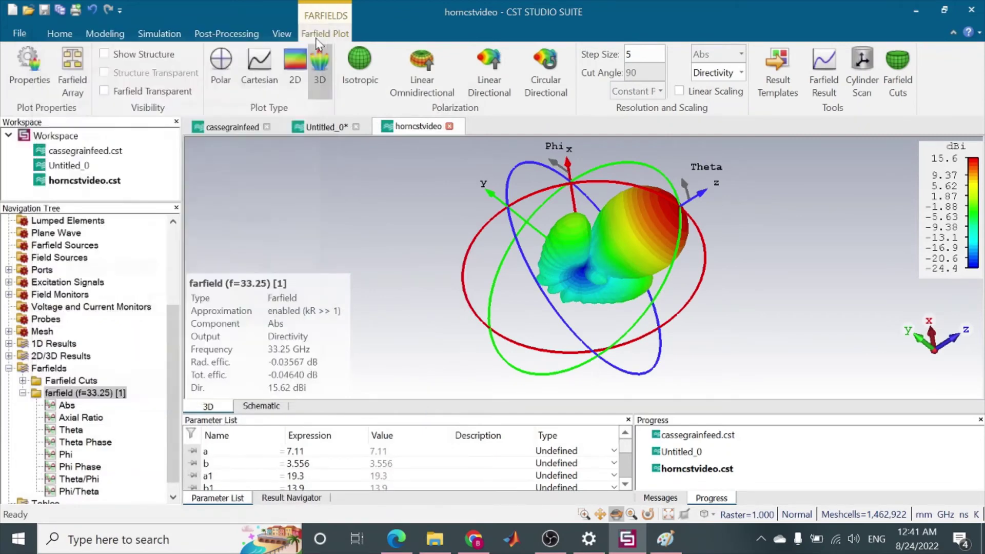
pyautogui.click(320, 127)
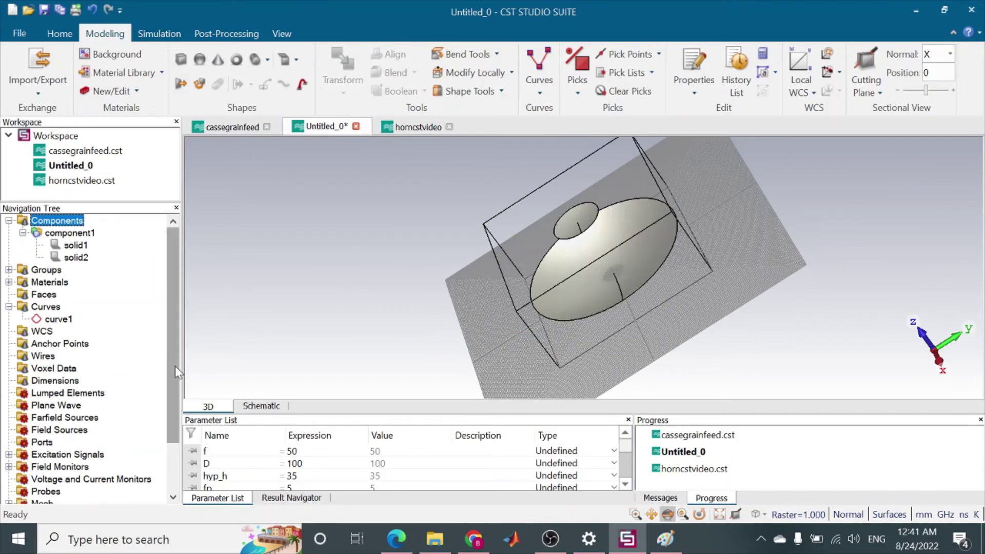
# Create a new farfield source loaded from sourcevid.ffs.
pyautogui.rightClick(65, 418)
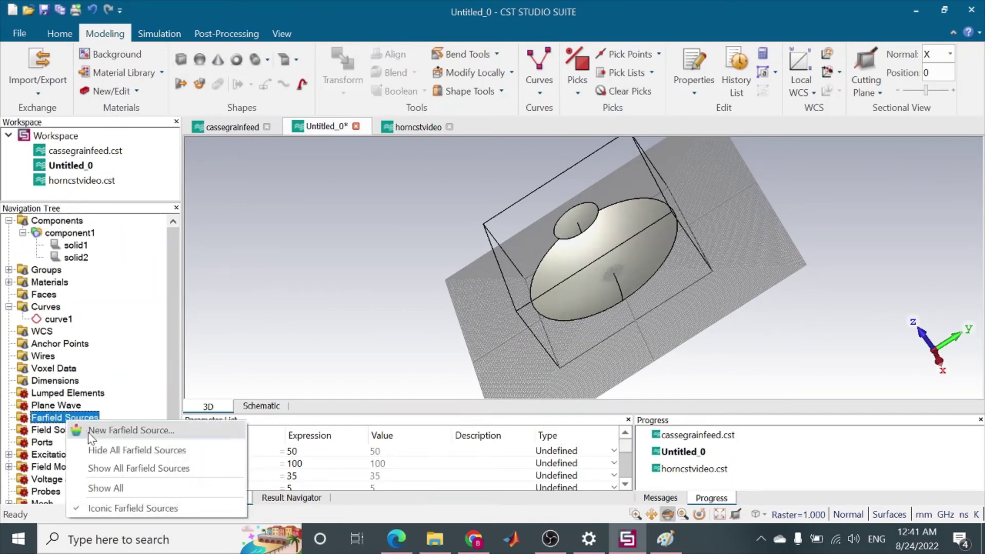
pyautogui.click(90, 434)
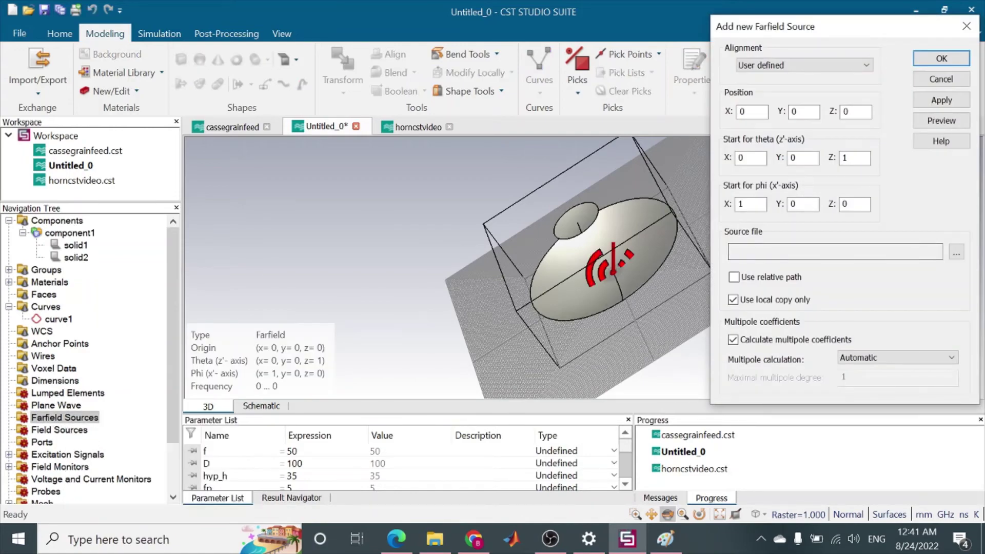
pyautogui.click(956, 252)
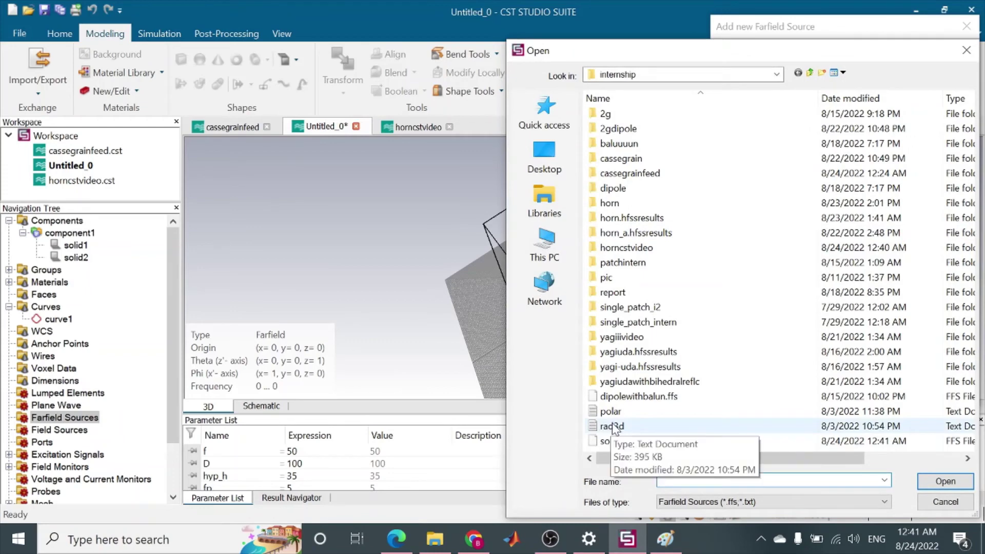
pyautogui.click(657, 445)
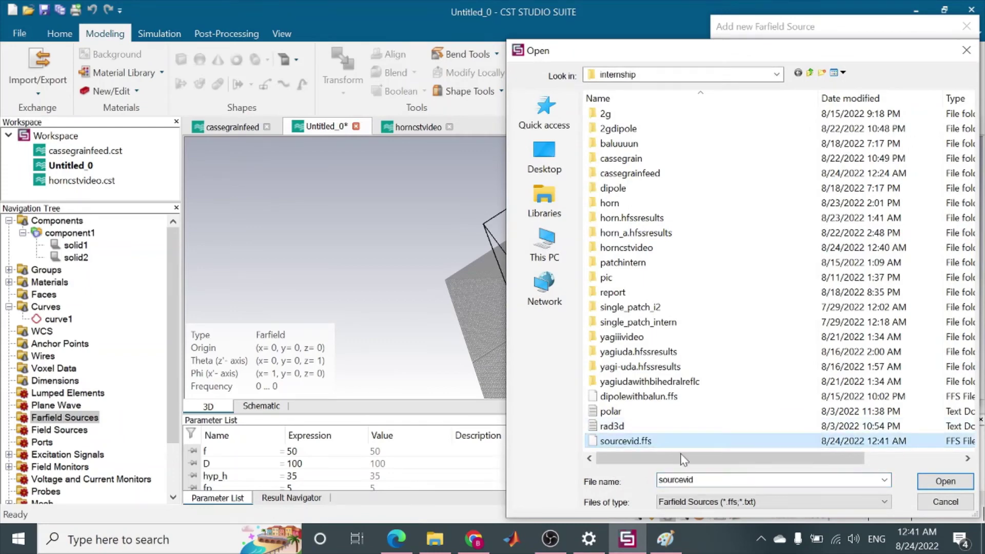
pyautogui.click(944, 487)
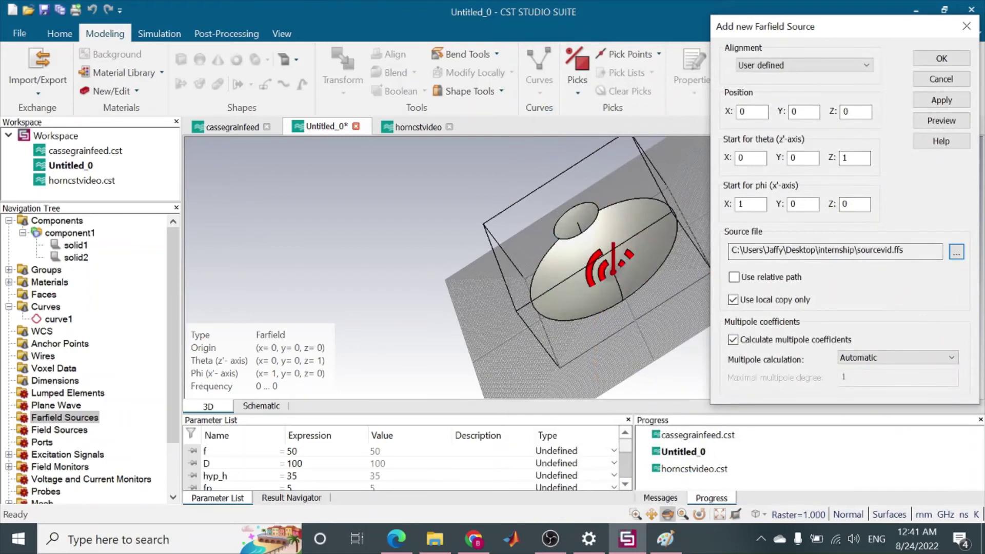
# Place the farfield source at Z = fp with its theta axis along +z.
pyautogui.click(847, 112)
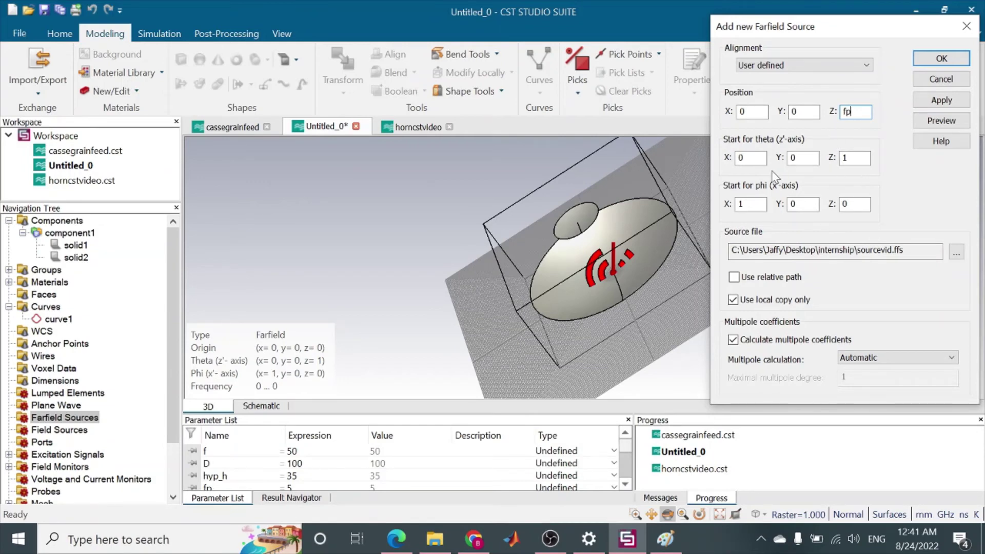
pyautogui.click(934, 123)
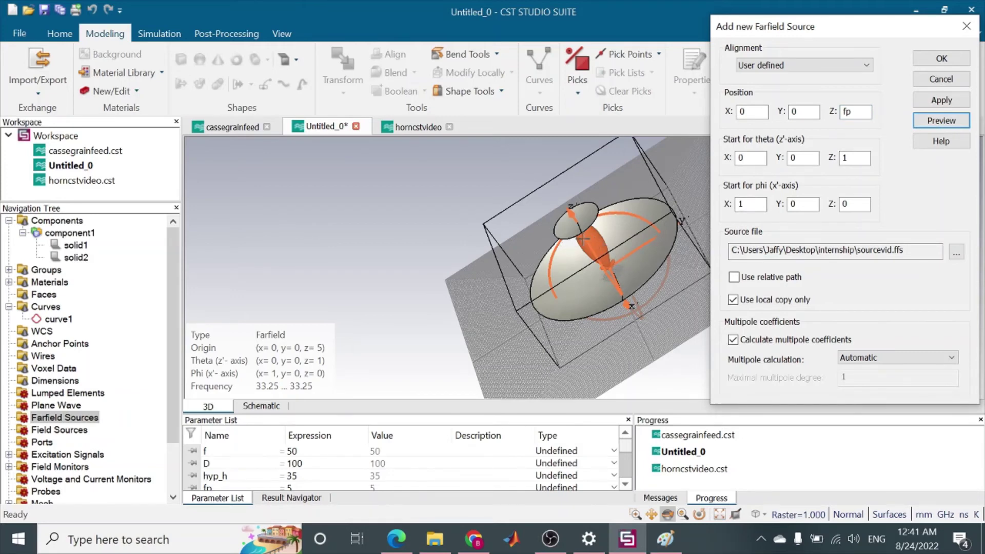
pyautogui.click(843, 157)
pyautogui.write('-')
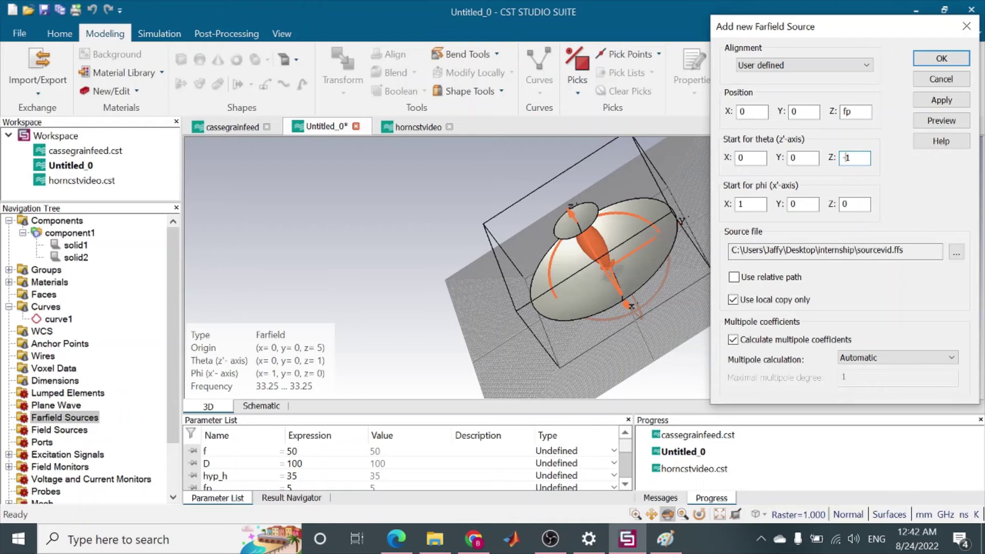
pyautogui.click(943, 122)
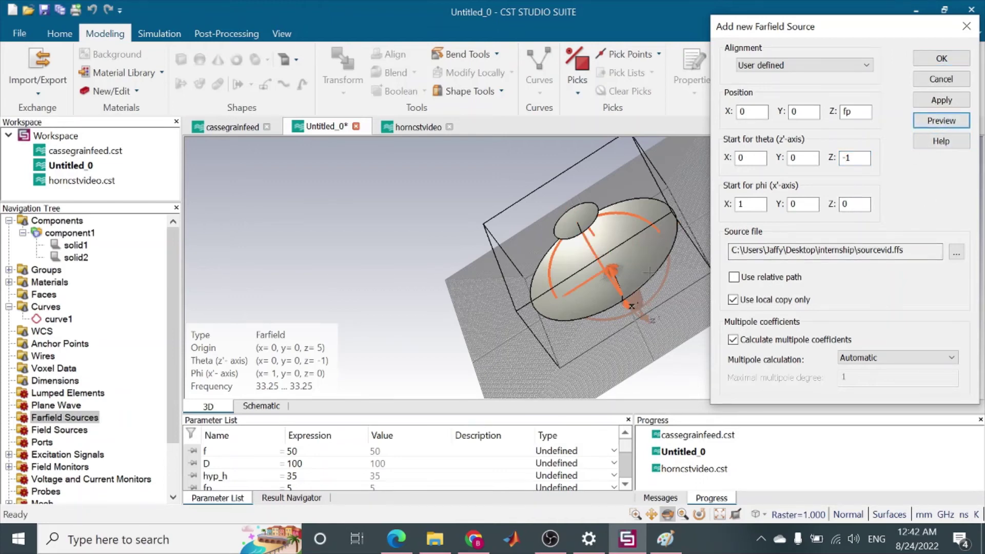
pyautogui.click(846, 158)
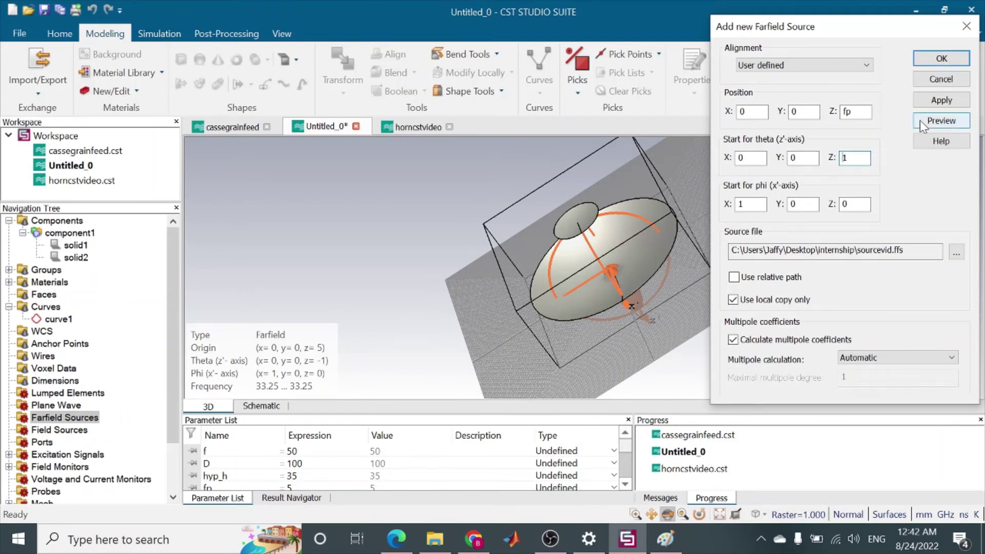
pyautogui.click(920, 120)
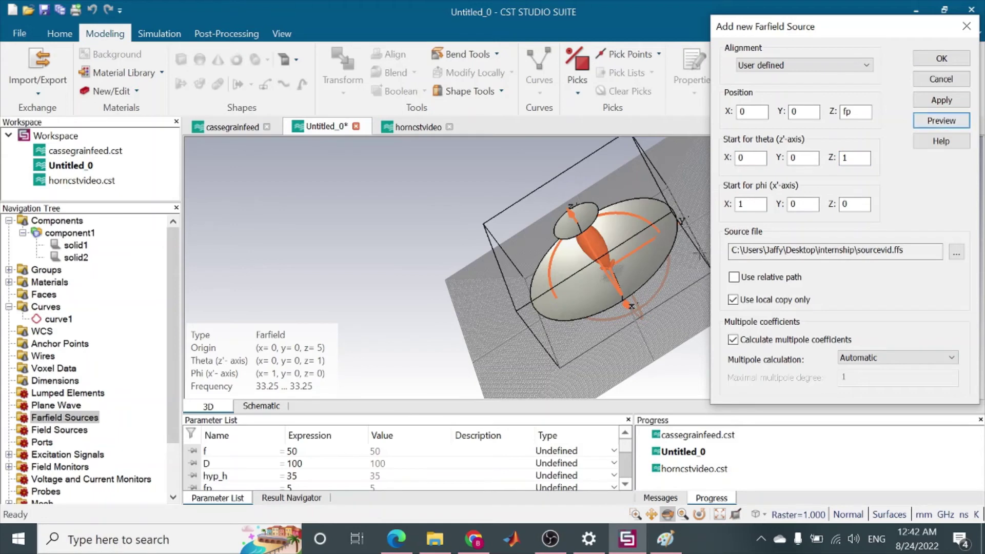
pyautogui.click(968, 63)
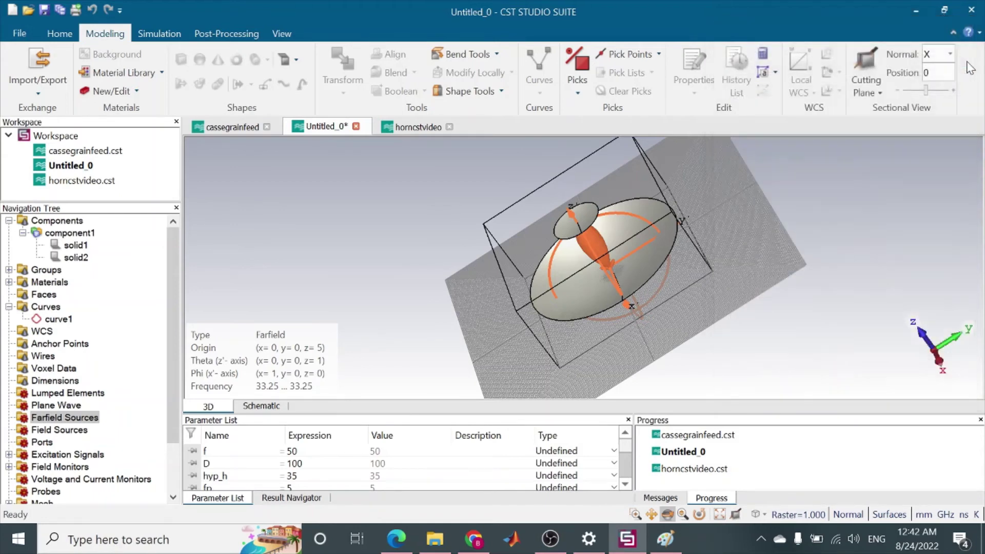
# Run the integral equation solver with the 33.35 GHz farfield monitor.
pyautogui.moveTo(605, 198); pyautogui.dragTo(649, 224)
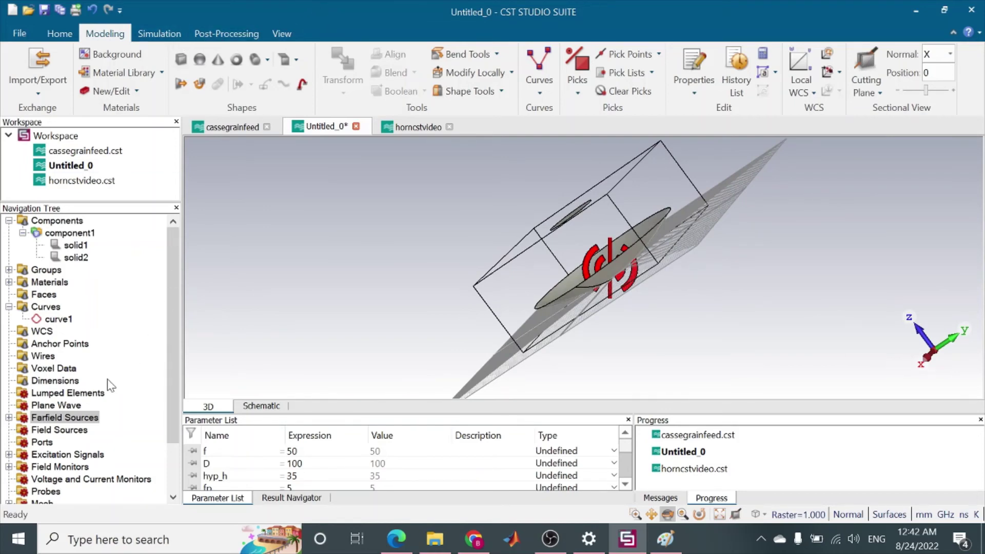
pyautogui.click(8, 467)
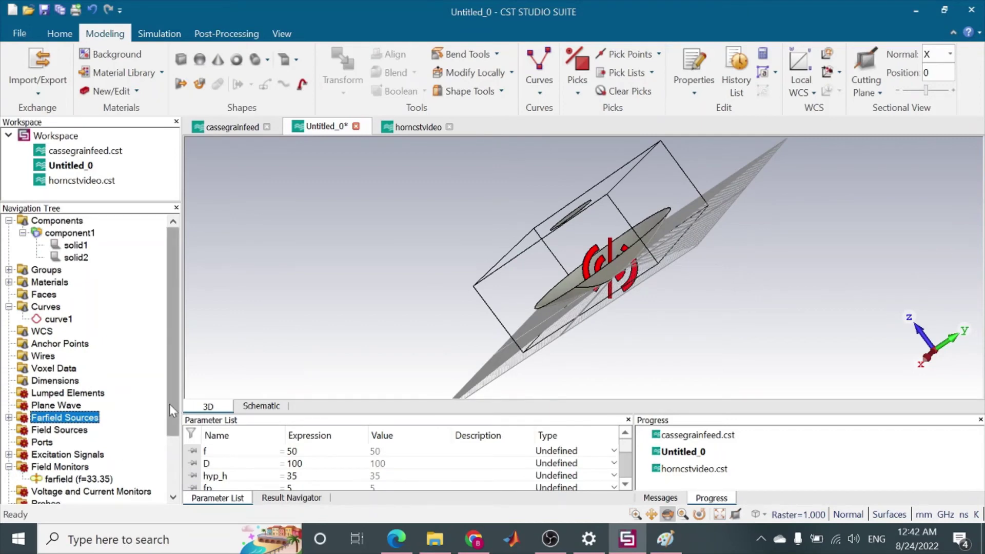
pyautogui.moveTo(169, 404); pyautogui.dragTo(169, 469)
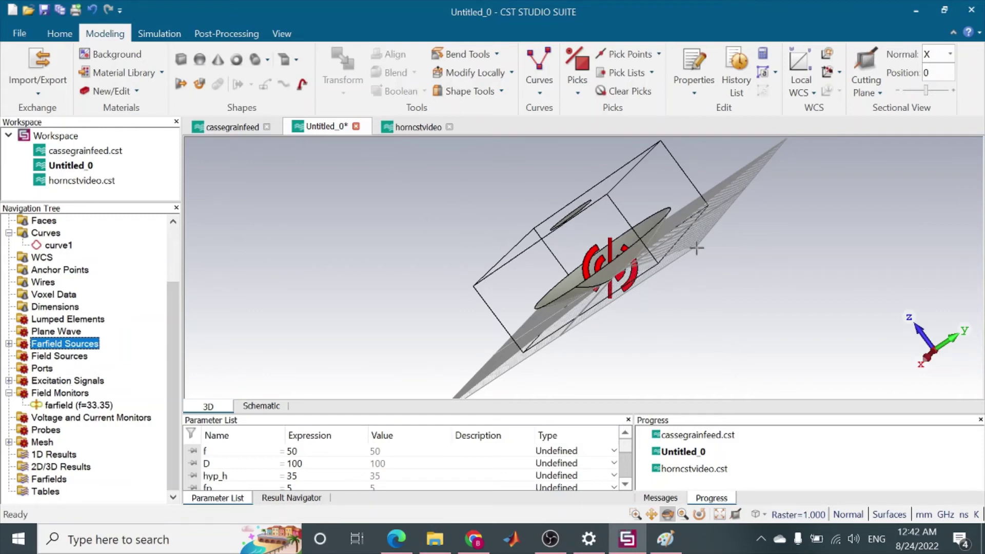
pyautogui.click(150, 34)
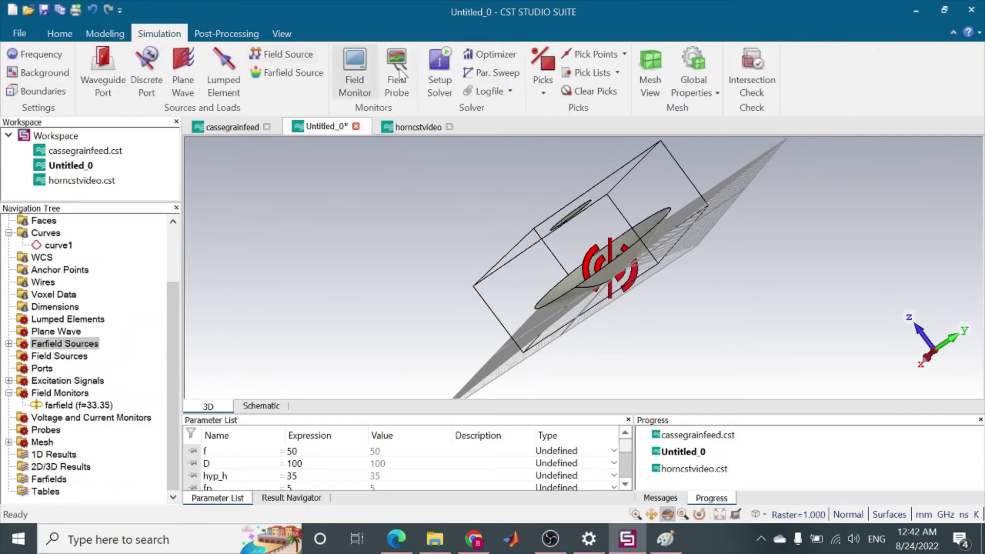
pyautogui.click(447, 77)
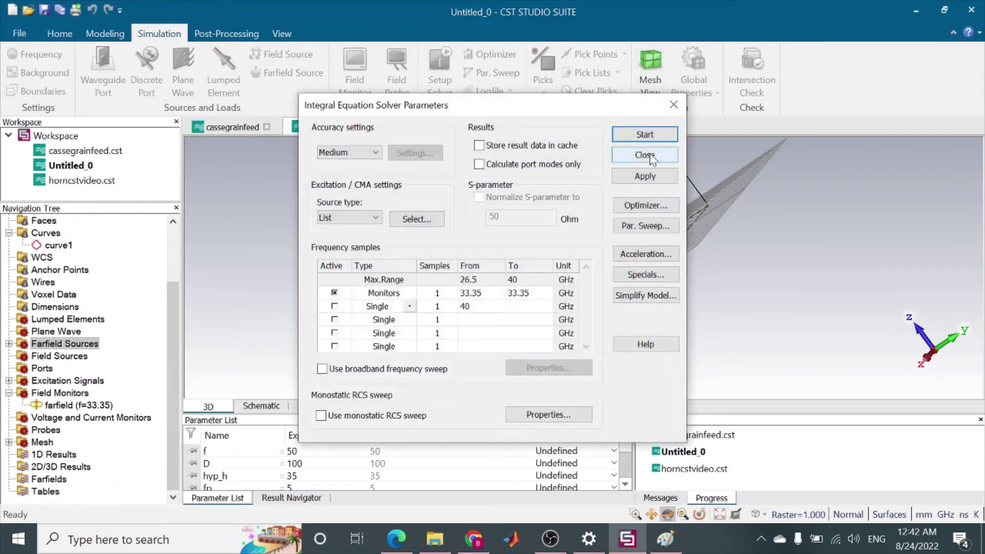
pyautogui.click(645, 135)
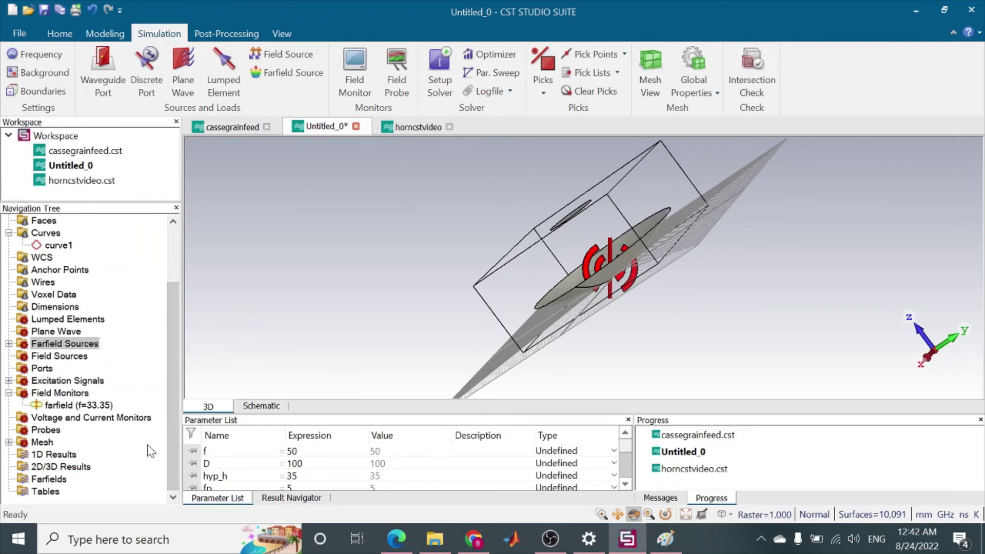
# Orbit the model to check the dish, subreflector and ffs1 source from top, front and rear oblique angles.
pyautogui.moveTo(177, 436)
pyautogui.mouseDown()
pyautogui.moveTo(176, 324)
pyautogui.moveTo(172, 454)
pyautogui.mouseUp()
pyautogui.moveTo(559, 248); pyautogui.dragTo(606, 103)
pyautogui.press('space')
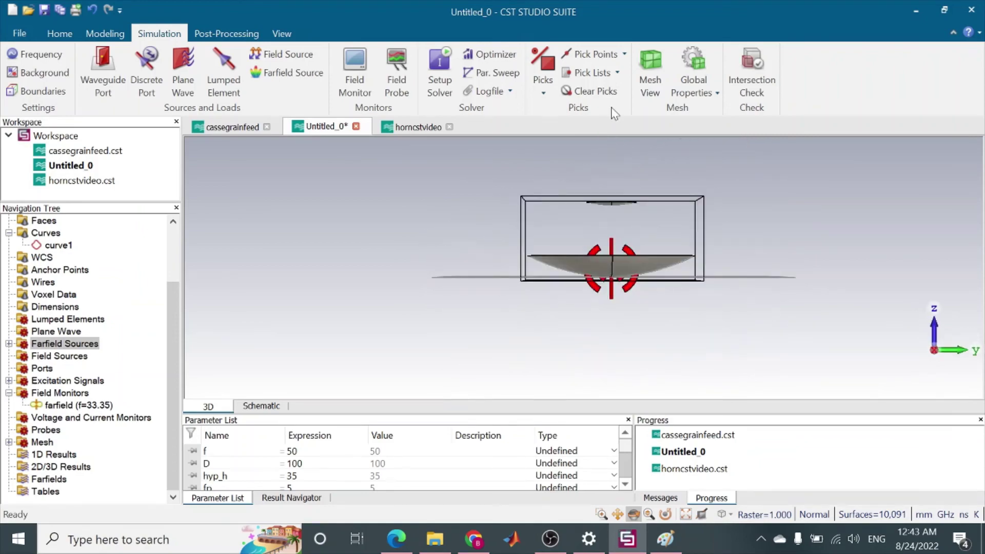
pyautogui.moveTo(770, 182); pyautogui.dragTo(796, 198)
pyautogui.moveTo(473, 254); pyautogui.dragTo(688, 377)
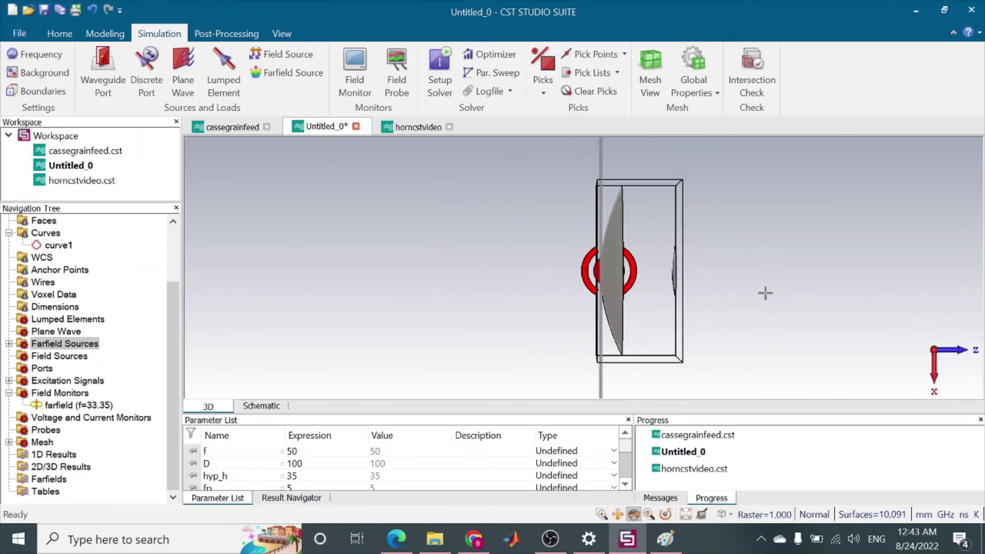
pyautogui.moveTo(762, 295); pyautogui.dragTo(319, 293)
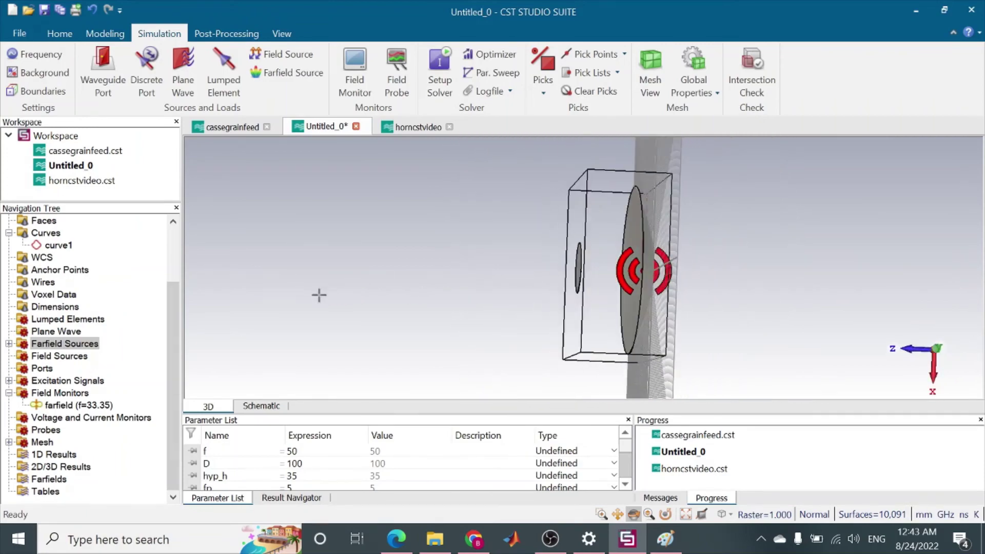
# Inspect the farfield (f=33.35) monitor's properties and close them unchanged.
pyautogui.click(58, 406)
pyautogui.rightClick(58, 408)
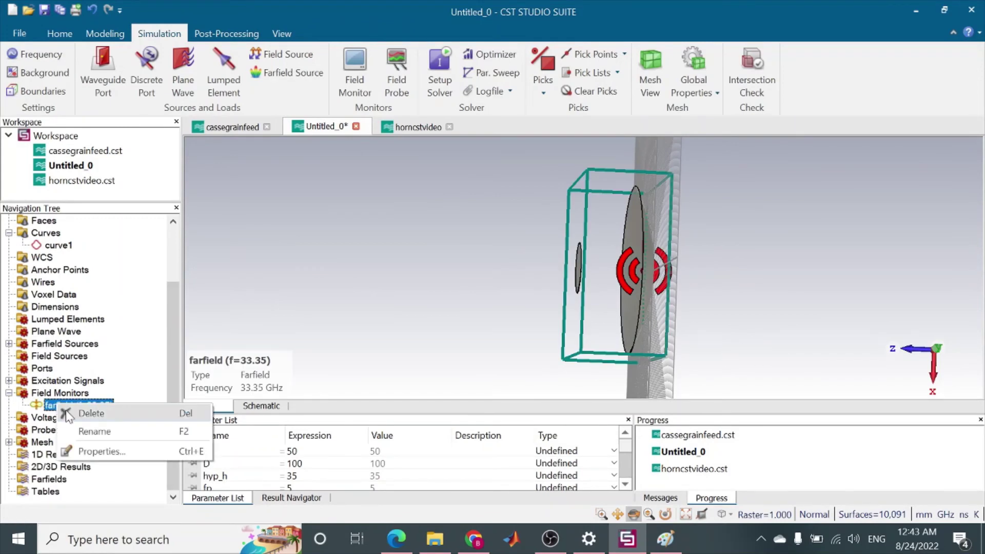
pyautogui.press('F2')
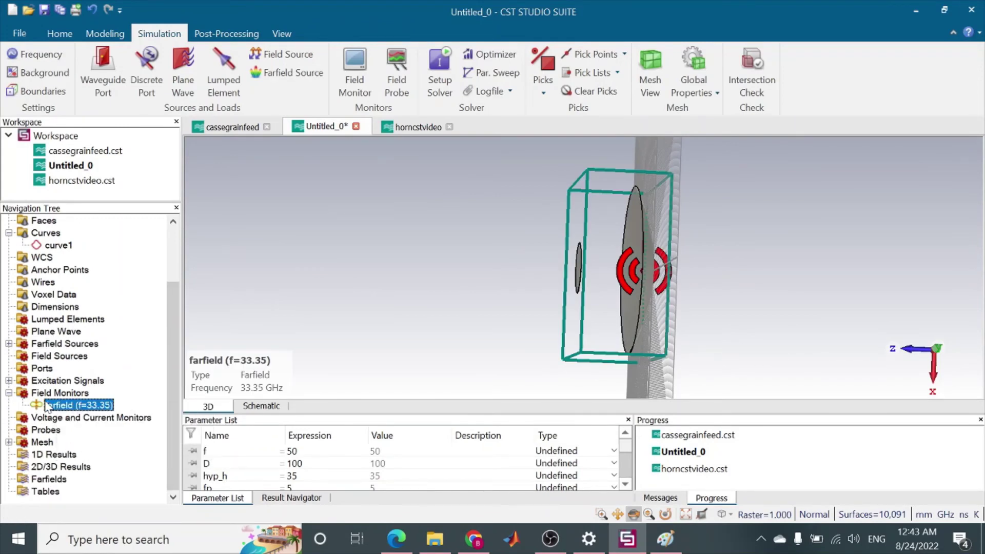
pyautogui.click(155, 380)
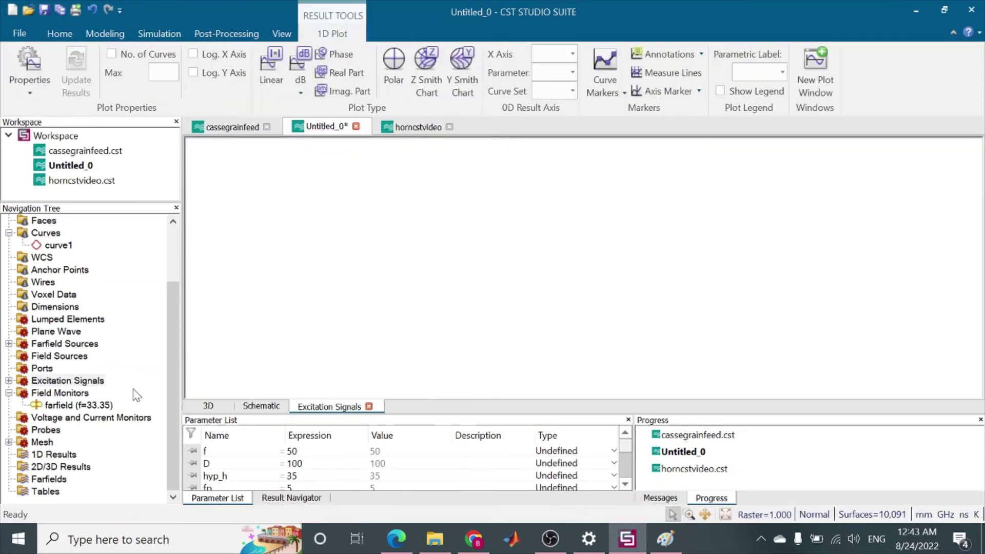
pyautogui.doubleClick(88, 406)
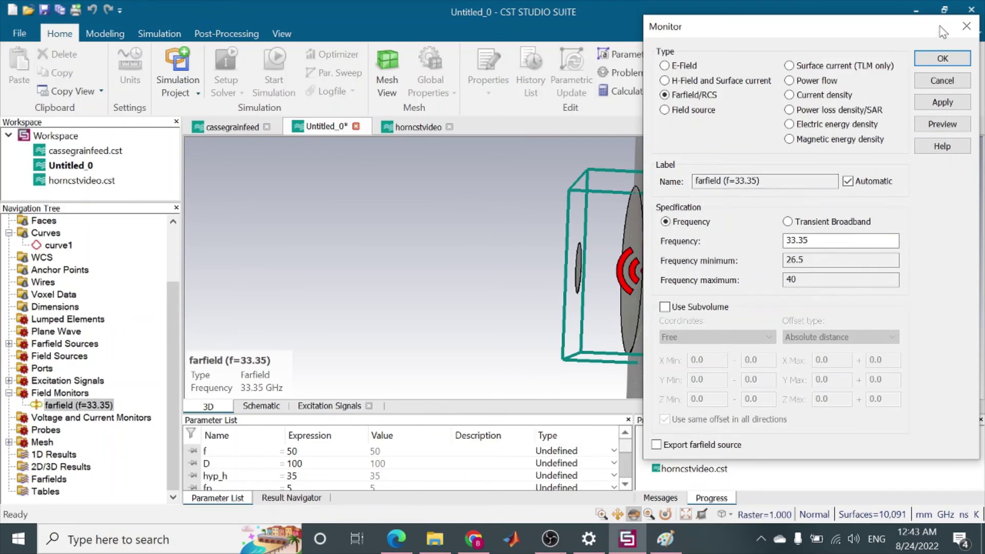
pyautogui.click(967, 30)
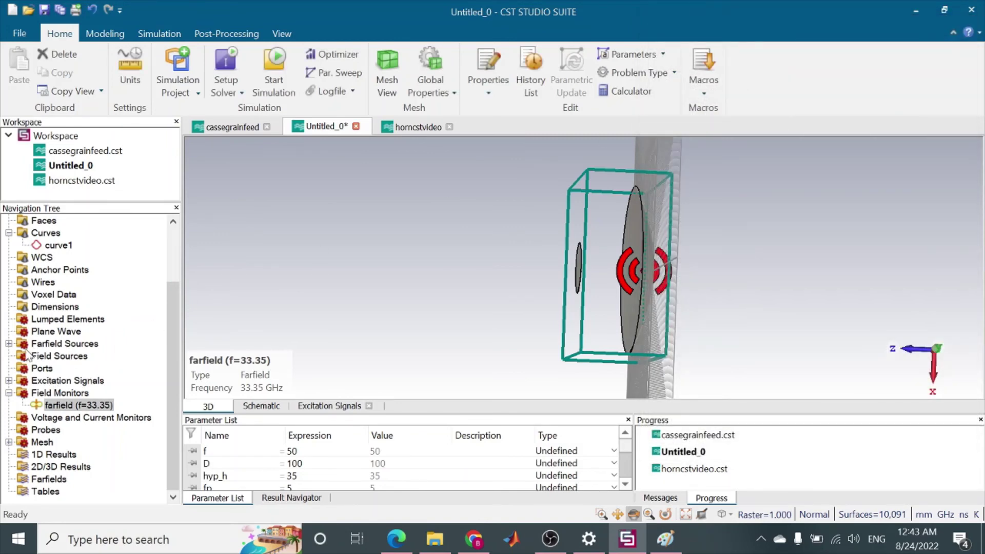
# Re-apply ffs1's farfield source definition unchanged, accepting deletion of existing solver results.
pyautogui.click(9, 344)
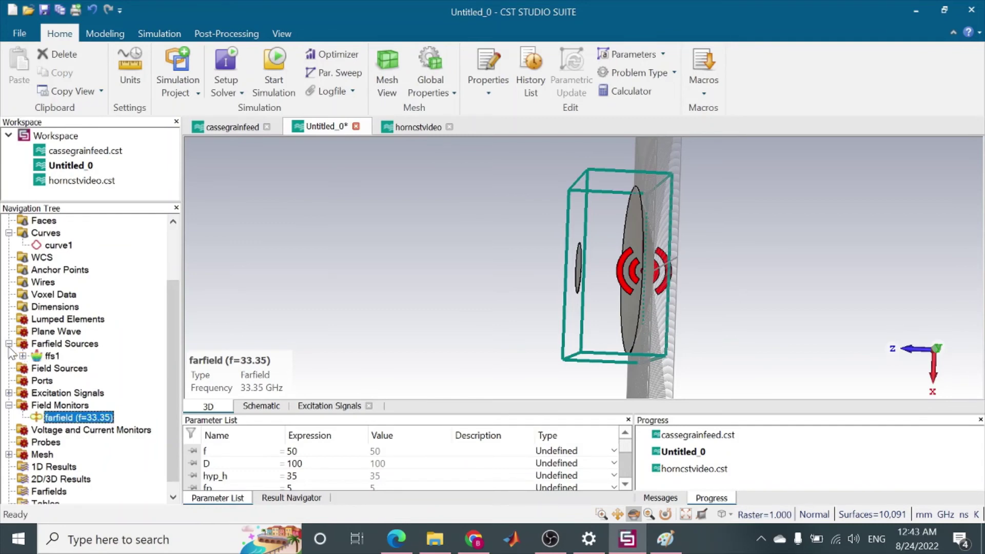
pyautogui.doubleClick(48, 356)
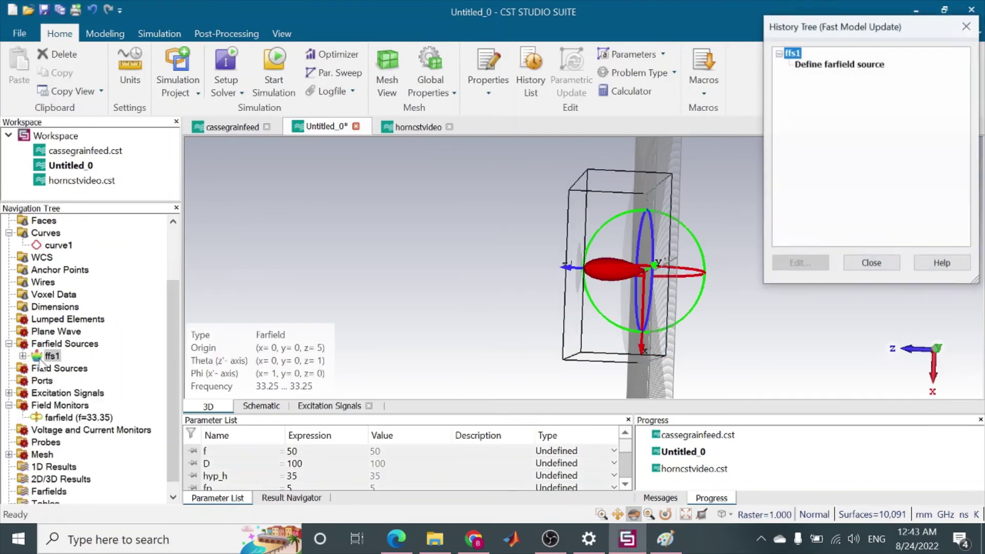
pyautogui.click(810, 64)
pyautogui.click(800, 263)
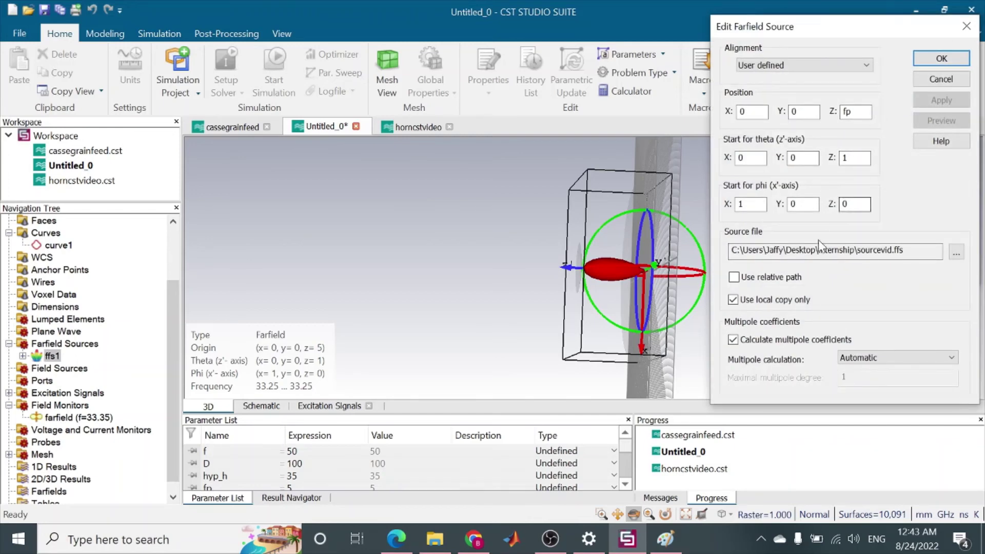
pyautogui.click(946, 56)
pyautogui.click(755, 277)
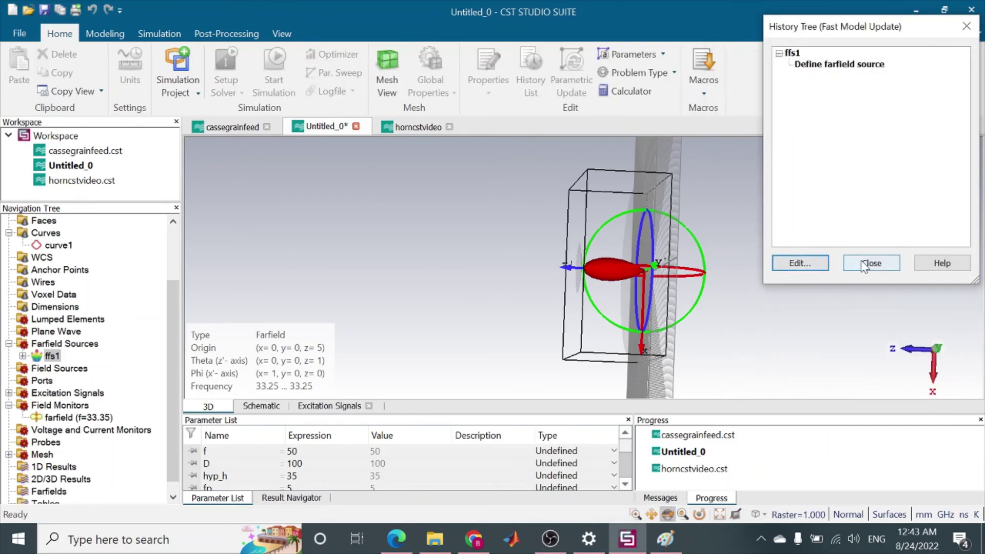
pyautogui.click(871, 264)
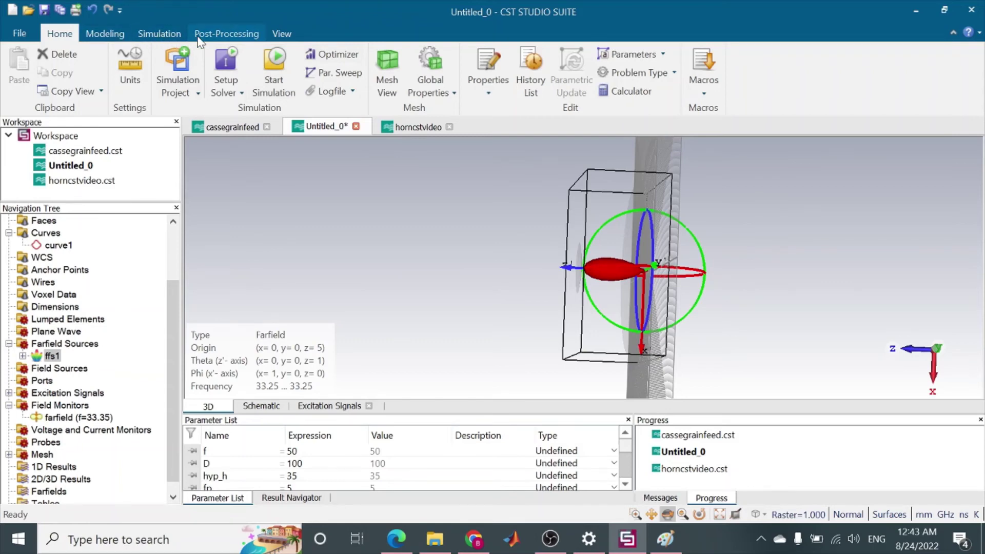
# Confirm the 26.5–40 GHz frequency range and display the empty Farfields results plot.
pyautogui.click(118, 36)
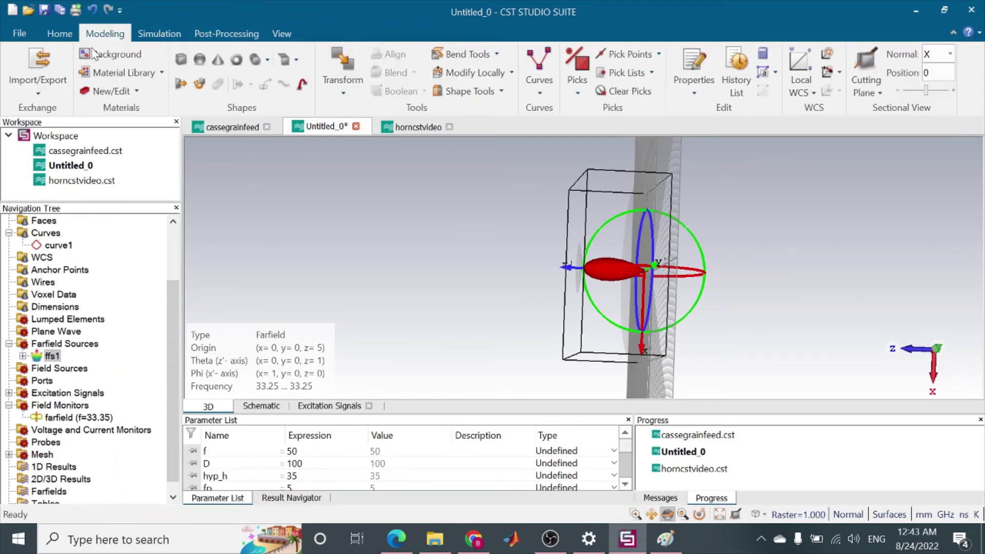
pyautogui.click(167, 35)
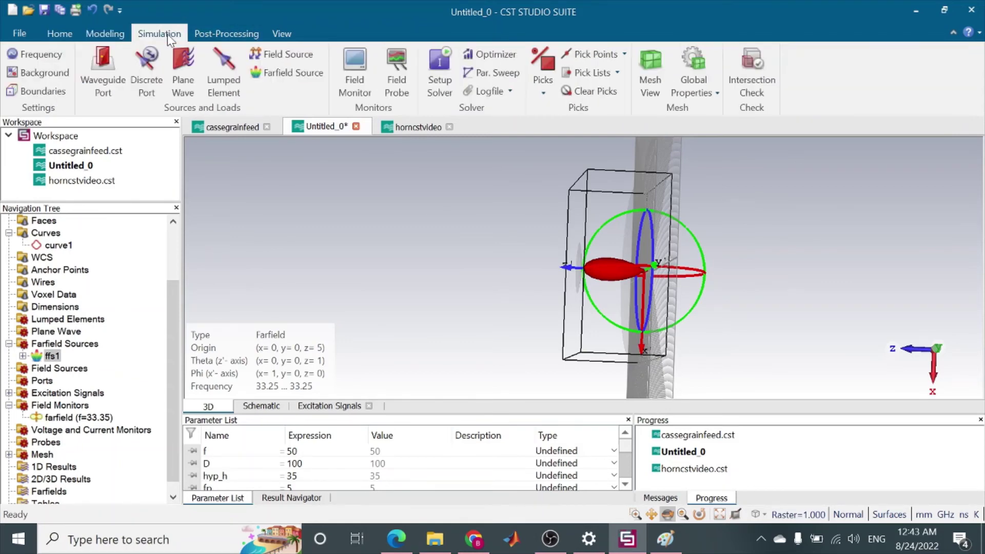
pyautogui.click(45, 55)
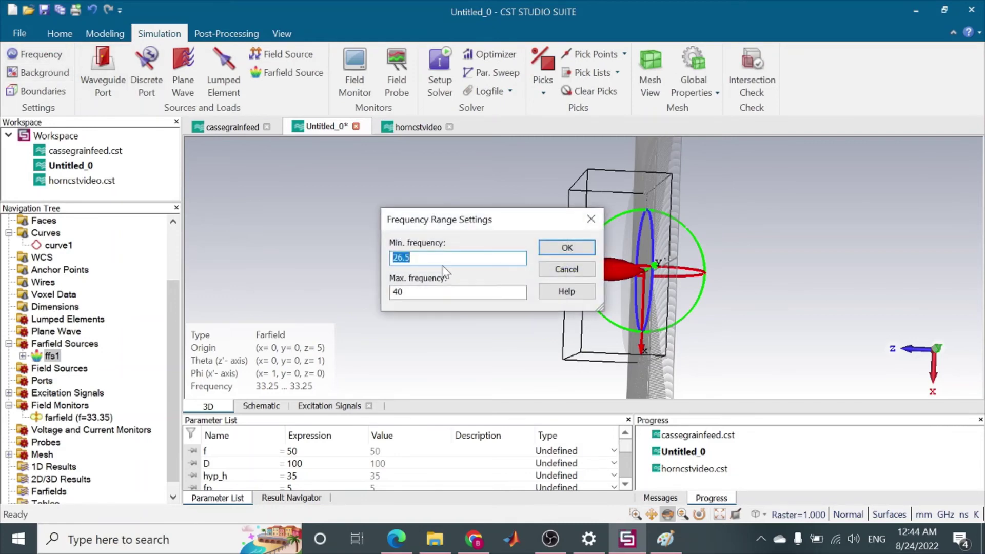
pyautogui.click(566, 248)
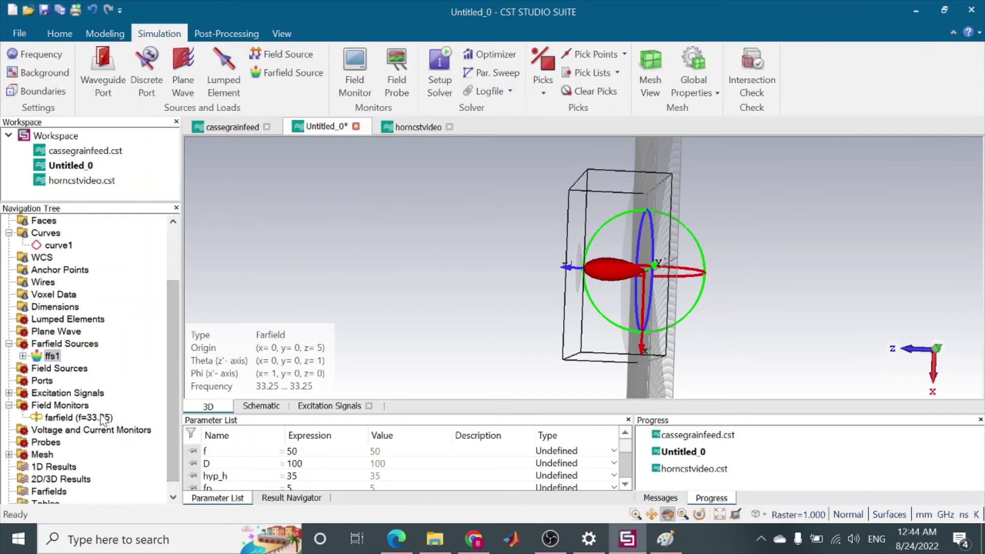
pyautogui.scroll(-1, 176, 477)
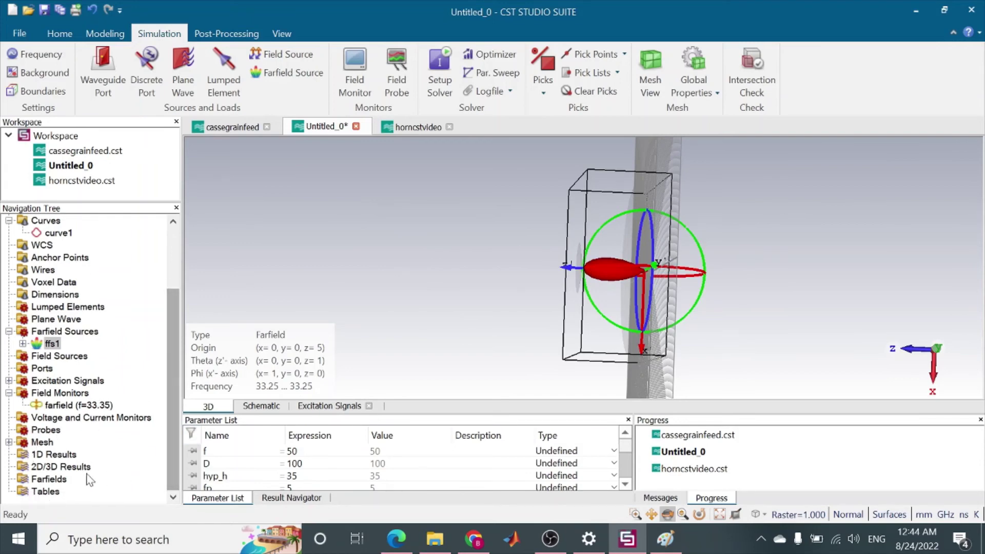
pyautogui.click(48, 479)
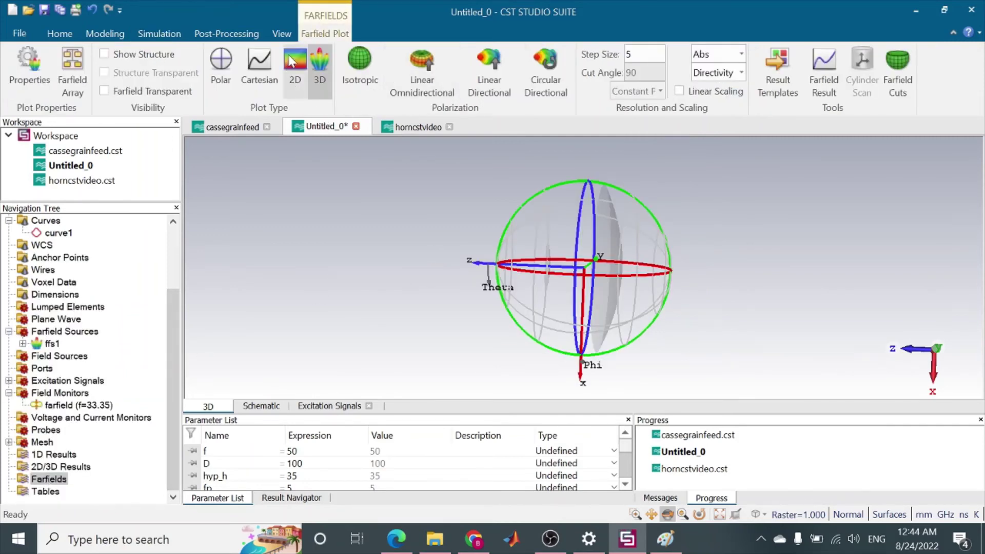
# Add an E-field monitor at 33.25 GHz and start the Integral Equation solver.
pyautogui.click(149, 36)
pyautogui.click(354, 69)
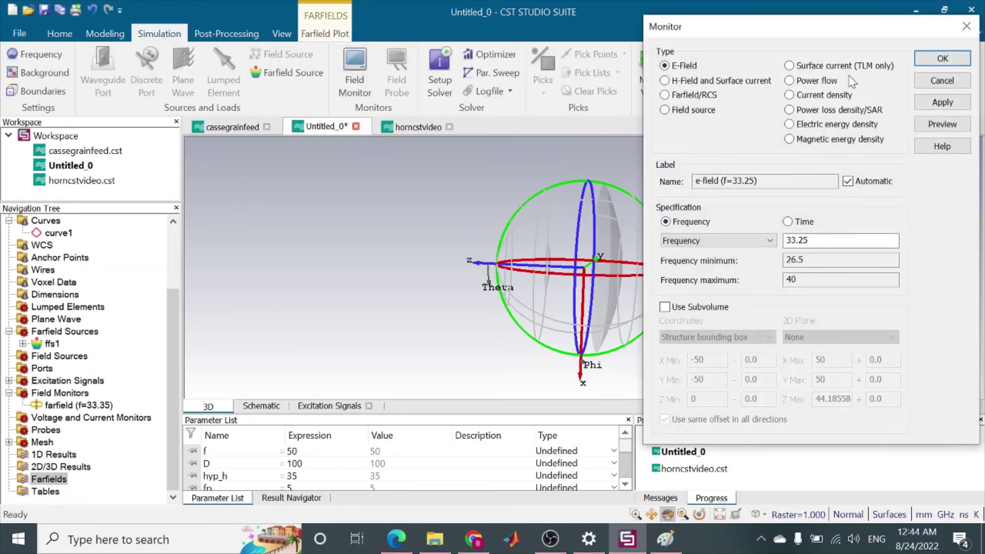
pyautogui.click(942, 59)
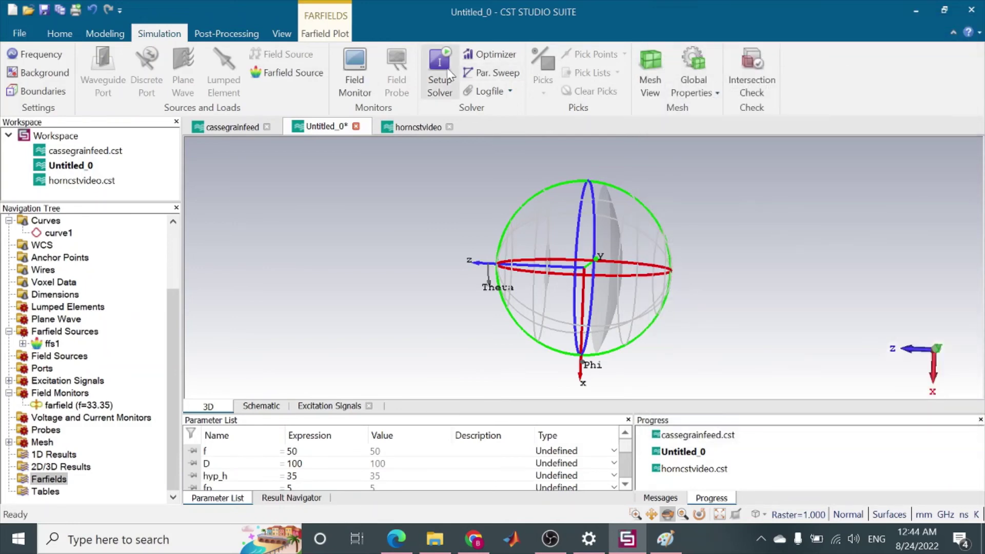
pyautogui.click(441, 72)
pyautogui.click(636, 129)
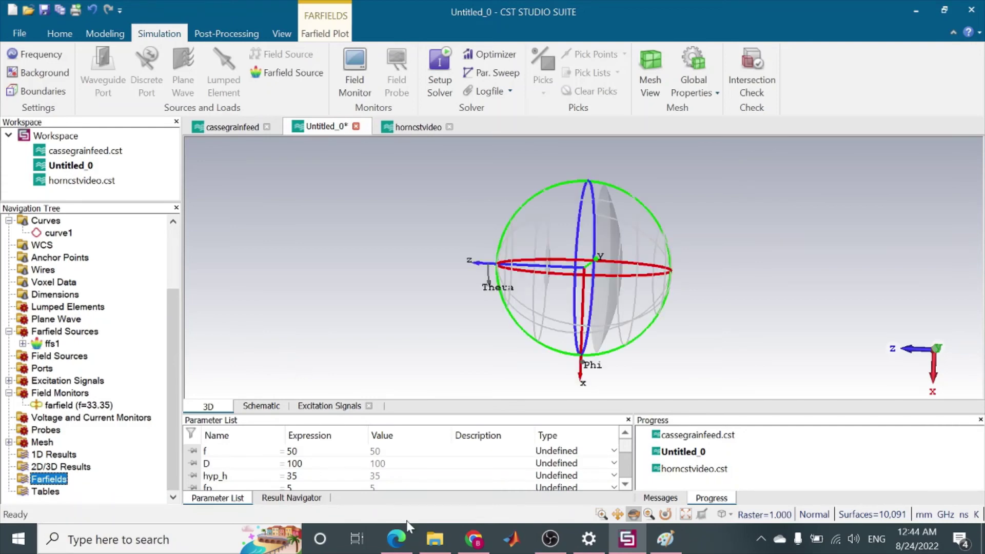
# In solid2's history, select the hyperbola profile curve's analytical curve definition.
pyautogui.moveTo(598, 545)
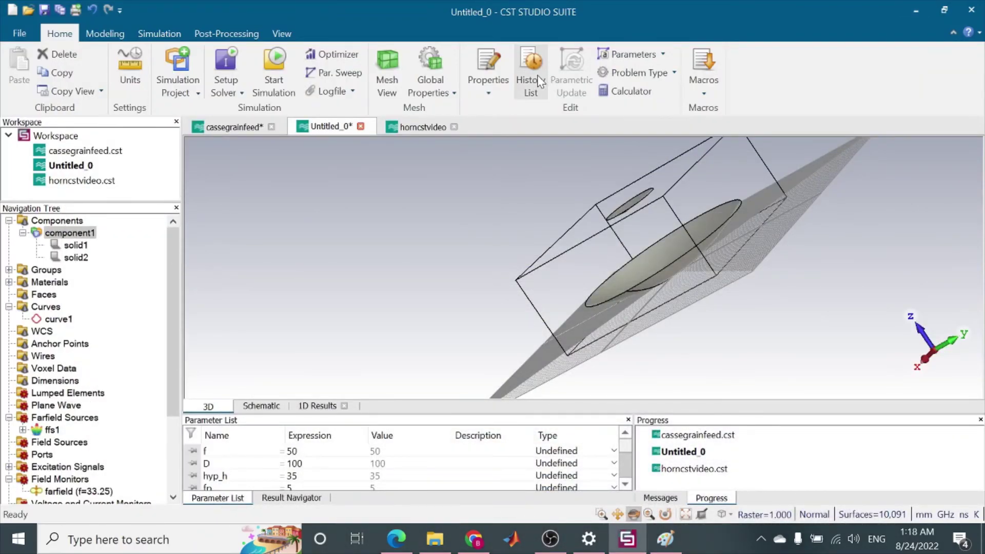
pyautogui.doubleClick(78, 259)
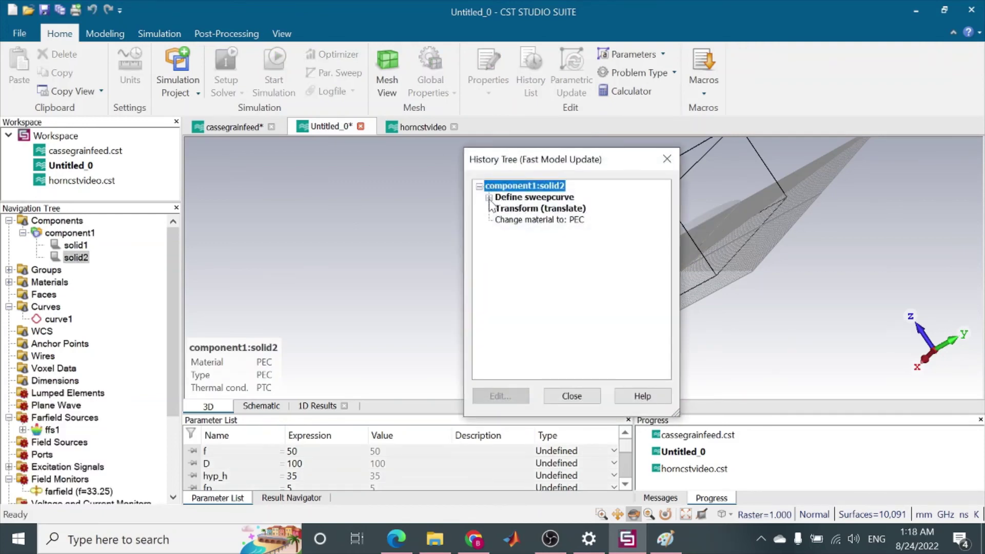
pyautogui.click(489, 198)
pyautogui.click(527, 221)
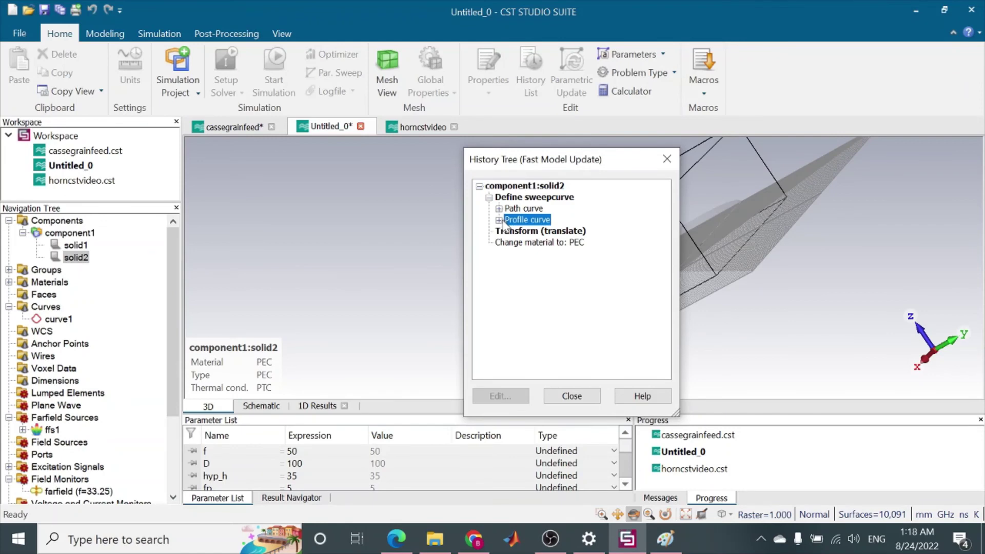
pyautogui.click(499, 220)
pyautogui.click(516, 233)
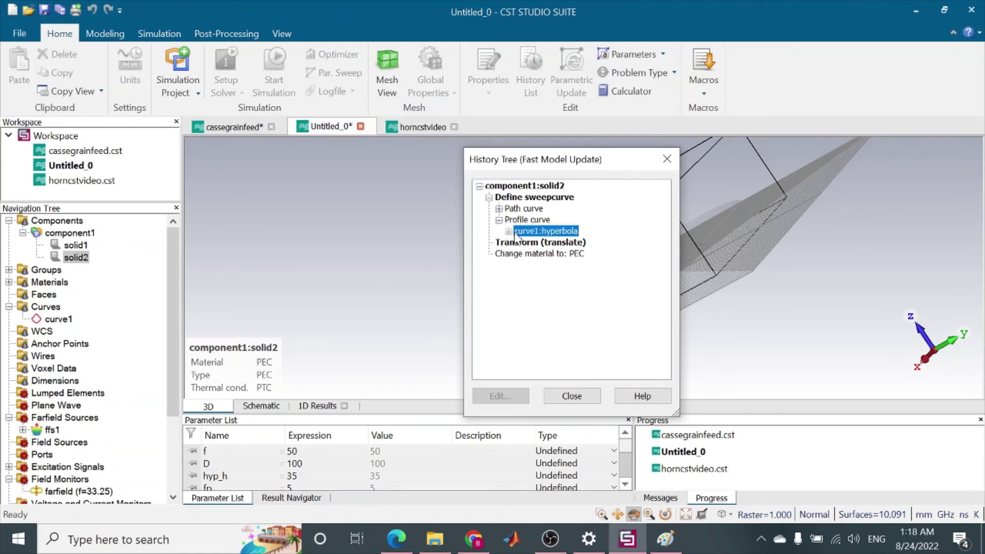
pyautogui.click(510, 232)
pyautogui.click(535, 242)
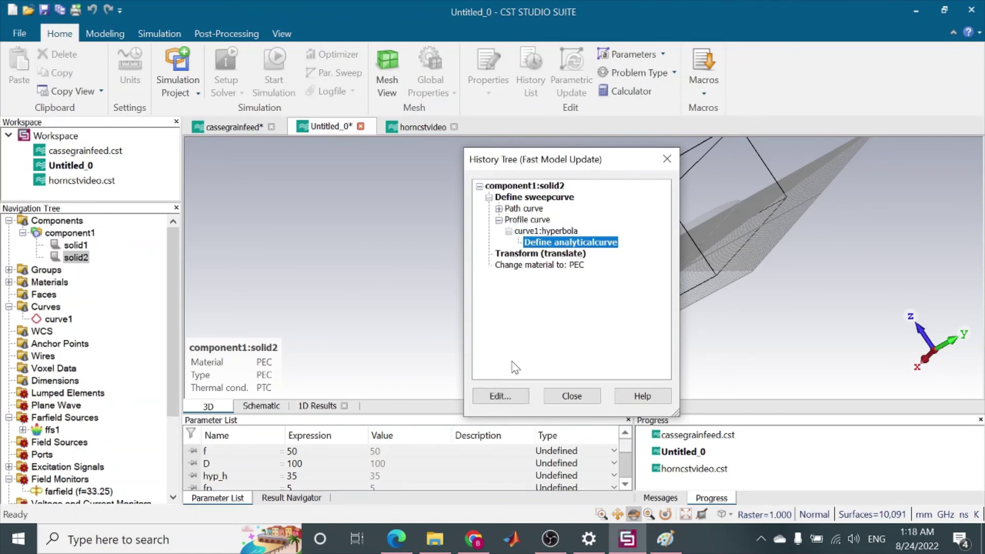
# Re-apply Z(t) = a*sqrt(1+t^2/b^2) for the hyperbola, discarding previous results.
pyautogui.click(500, 396)
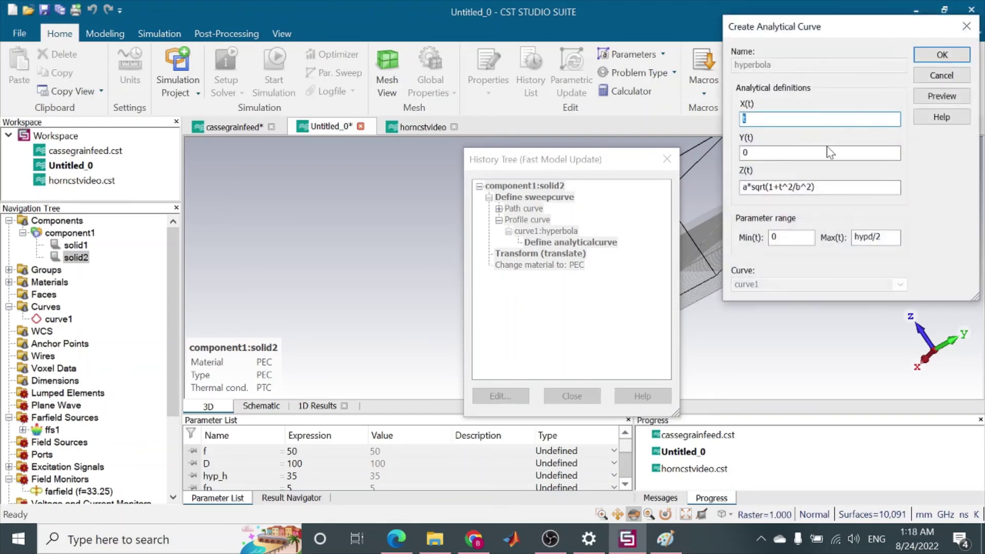
pyautogui.press('Tab')
pyautogui.press('Tab')
pyautogui.press('End')
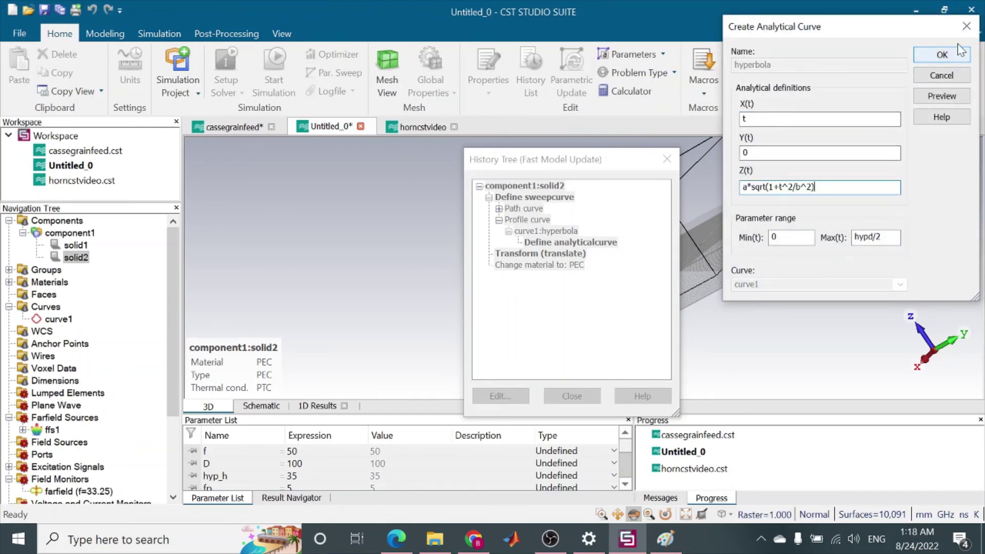
pyautogui.click(942, 55)
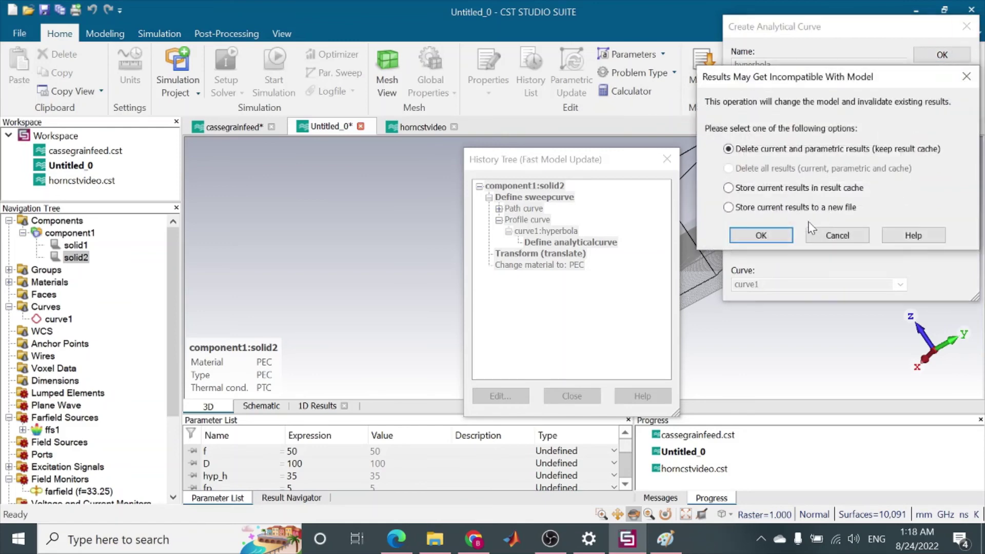
pyautogui.click(772, 241)
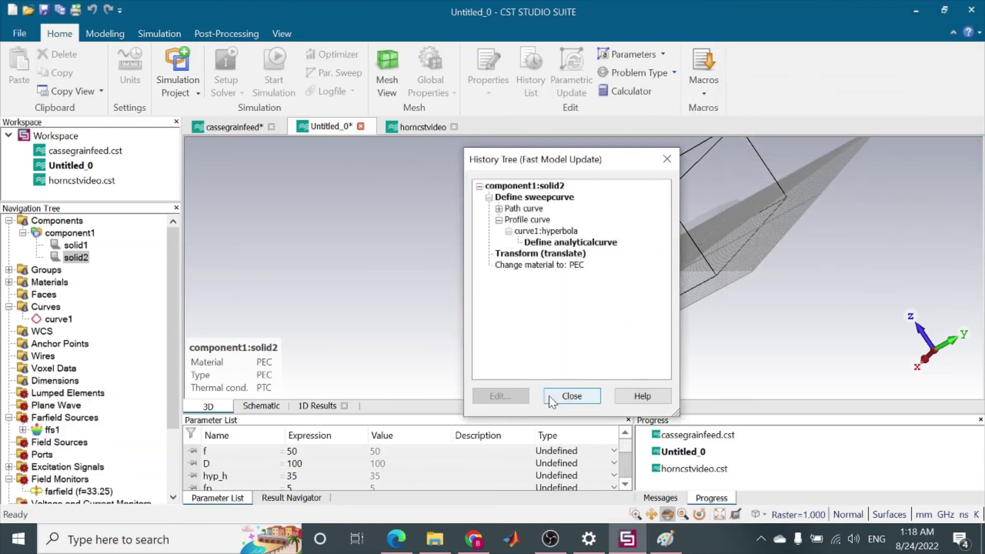
pyautogui.click(570, 397)
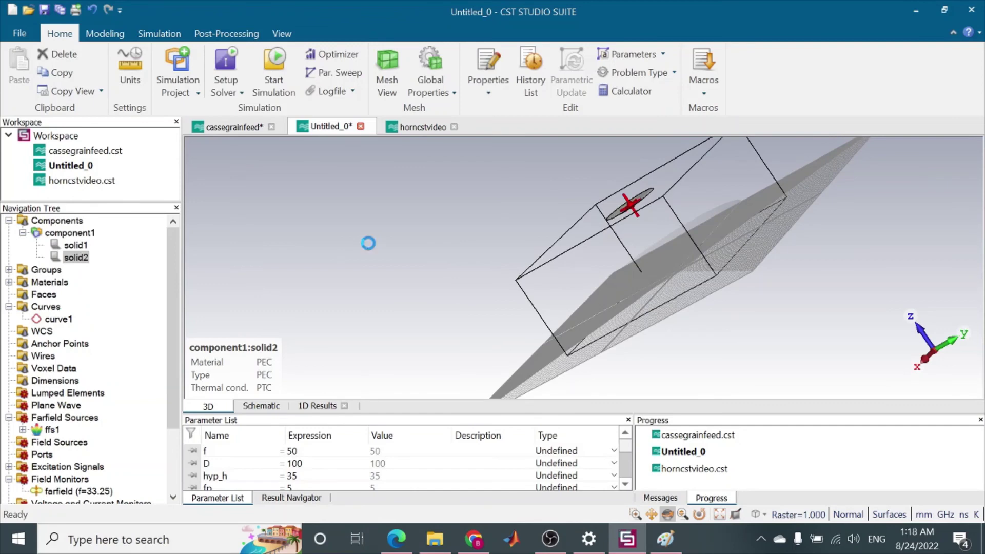
# Delete solid2's translate step and PEC material change step from the History List.
pyautogui.click(530, 72)
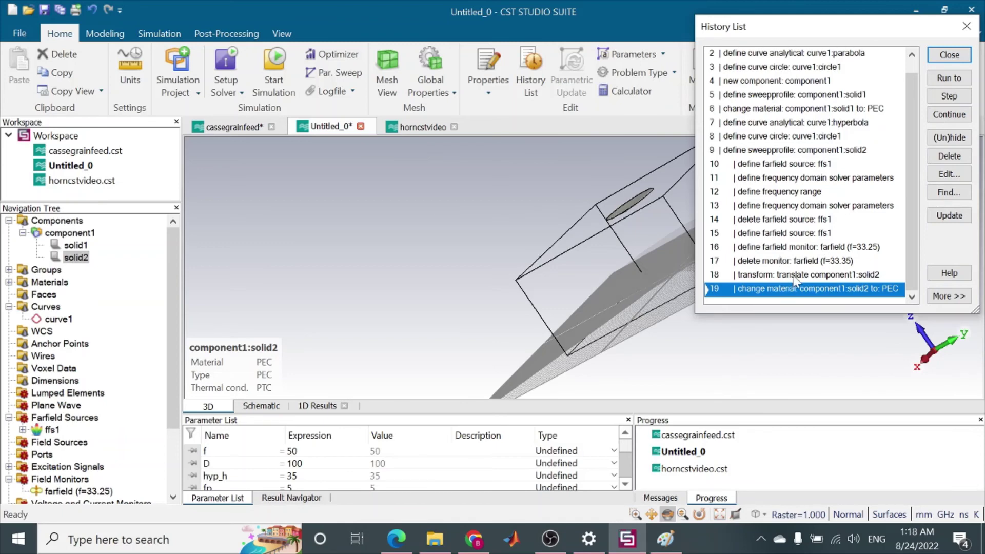
pyautogui.click(861, 276)
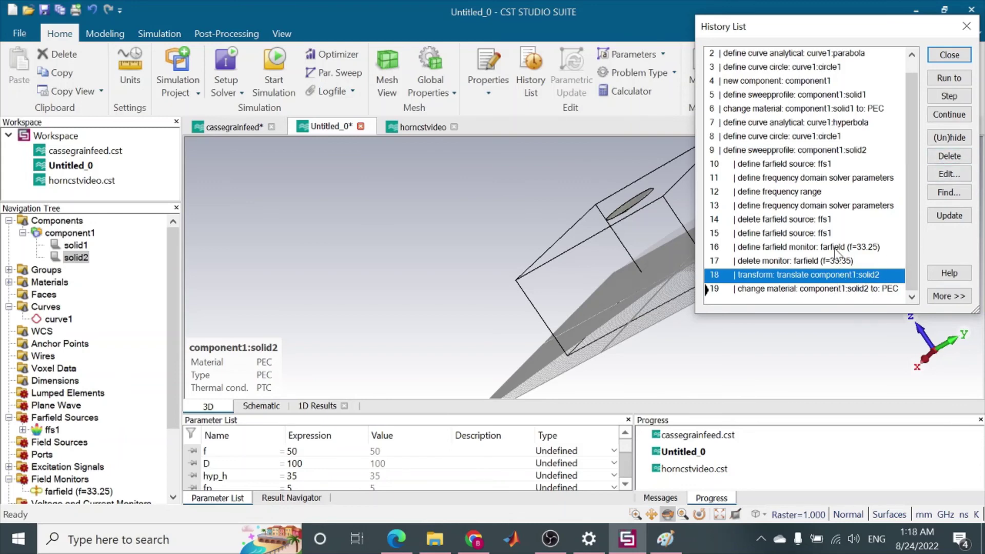
pyautogui.click(950, 156)
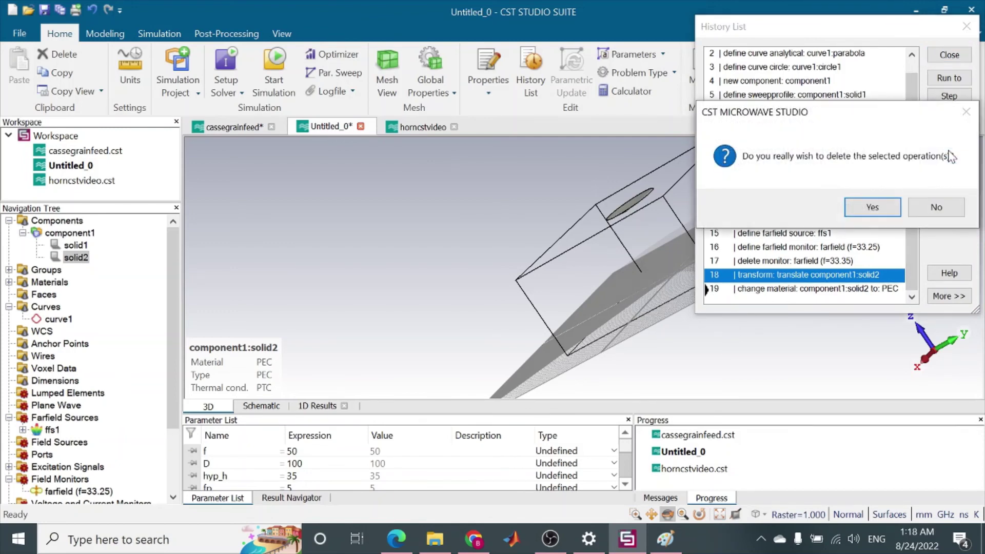
pyautogui.press('Return')
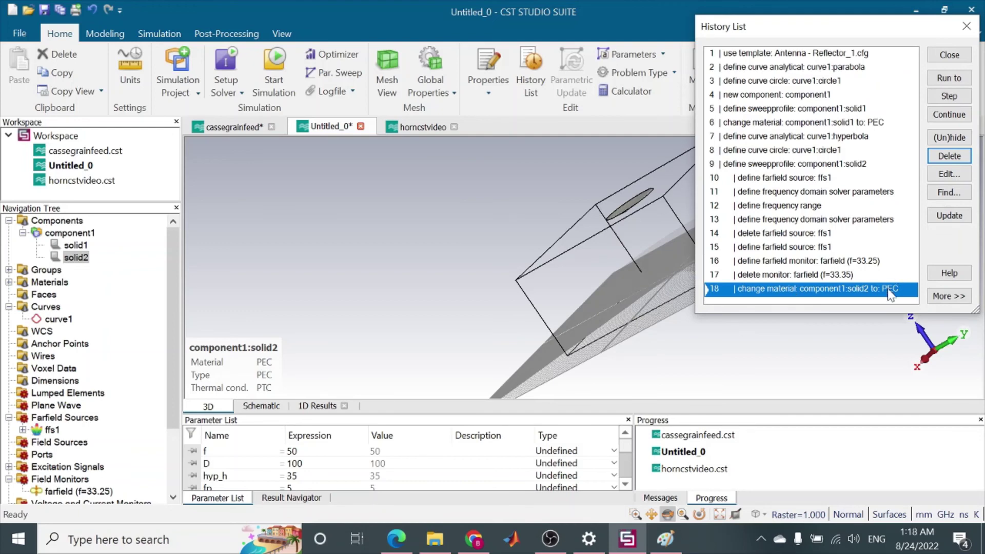
pyautogui.click(950, 156)
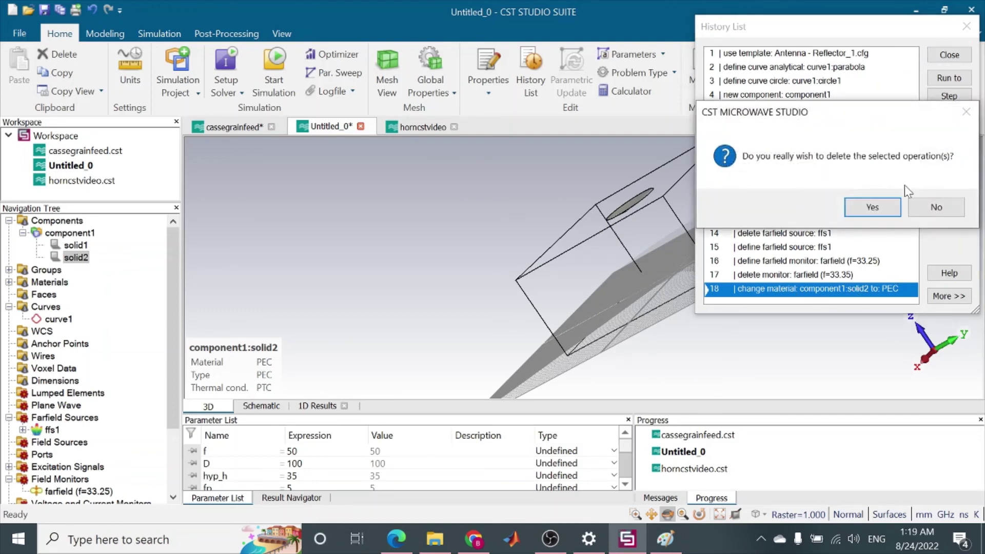
pyautogui.click(871, 206)
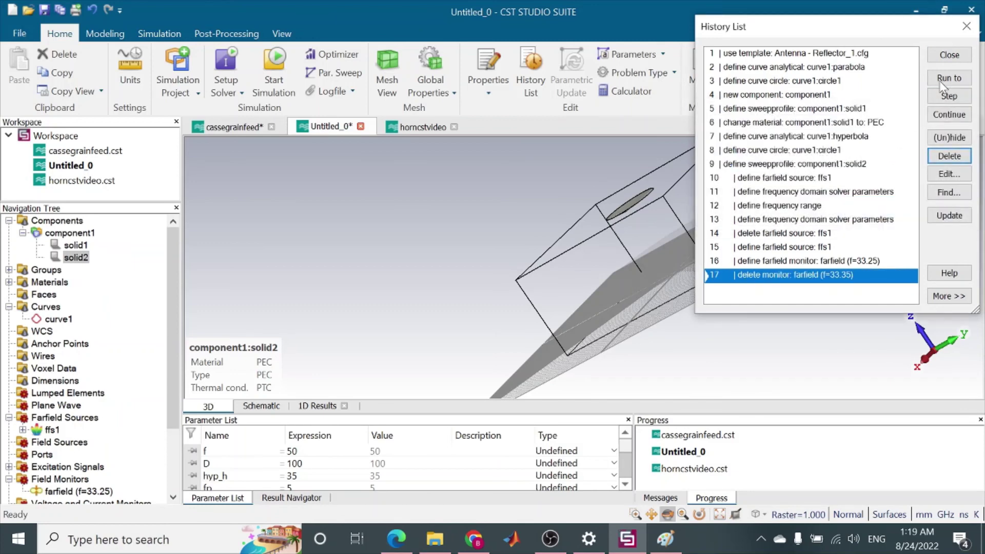
# Rebuild the model from the edited history and view the dish from above.
pyautogui.click(967, 26)
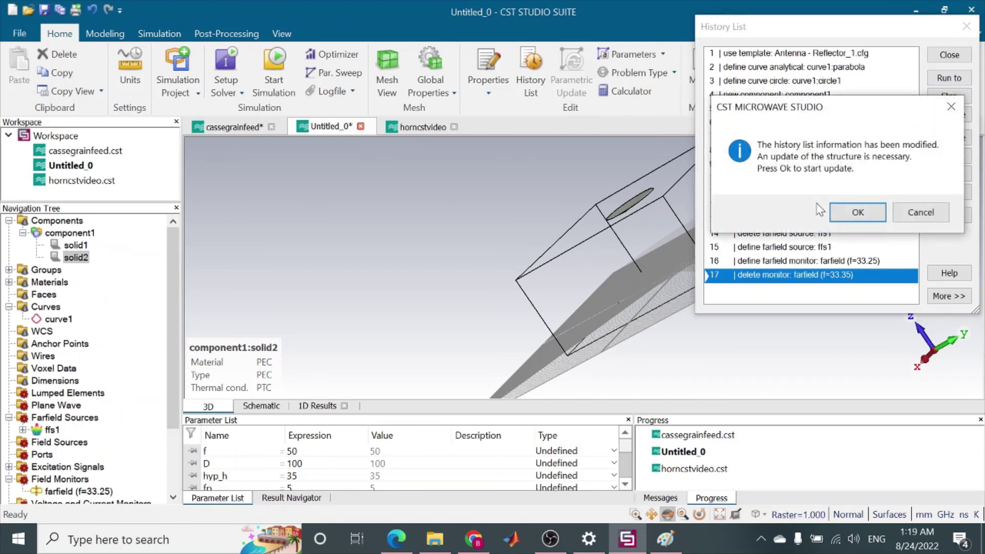
pyautogui.click(834, 212)
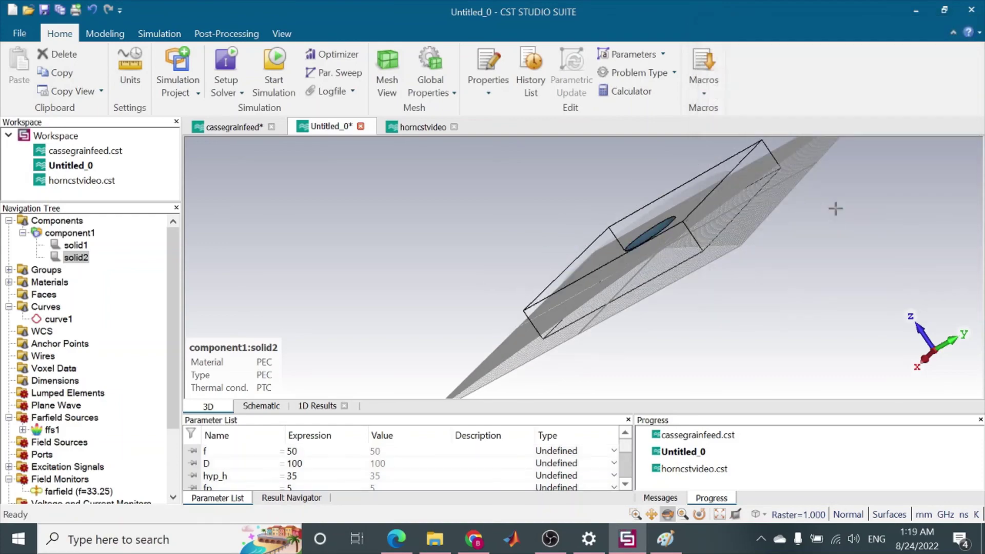
pyautogui.moveTo(645, 309); pyautogui.dragTo(792, 281)
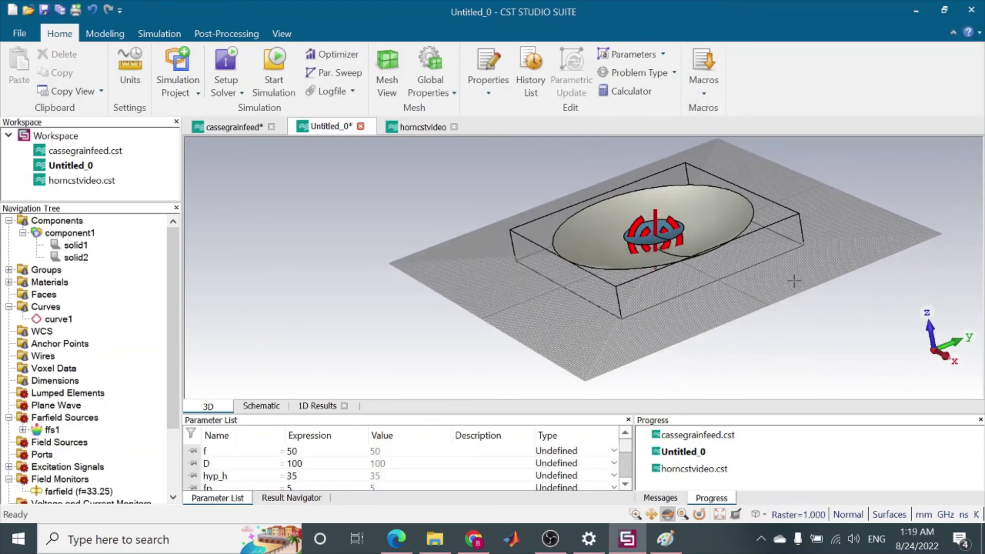
# Translate the subreflector disc solid2 up by hyp_h along Z.
pyautogui.click(82, 258)
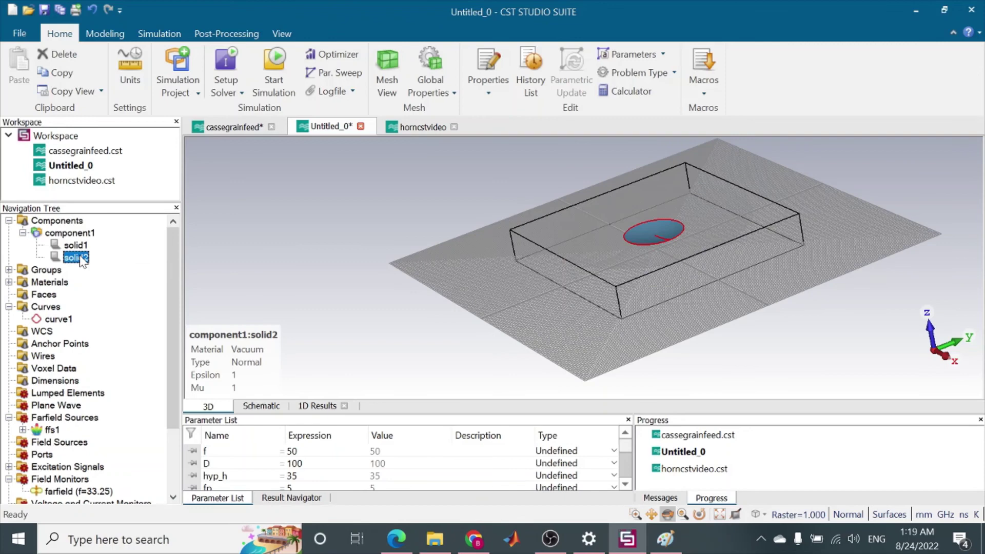
pyautogui.click(105, 32)
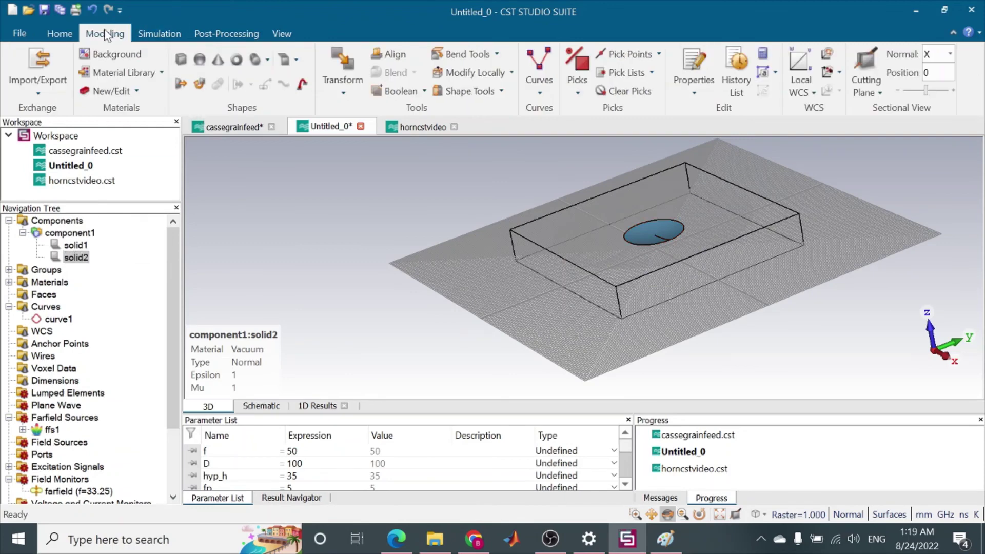
pyautogui.click(343, 85)
pyautogui.click(356, 129)
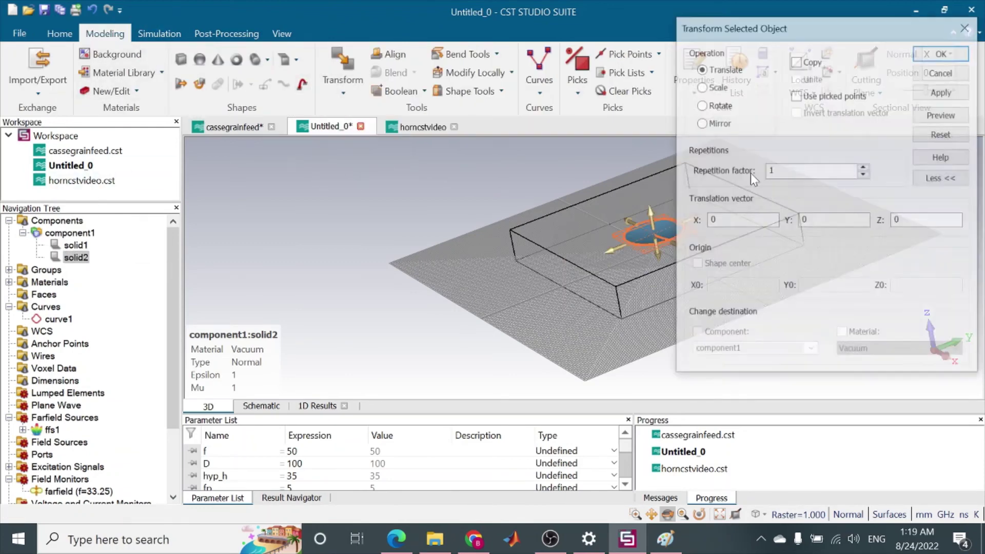
pyautogui.doubleClick(903, 220)
pyautogui.press('BackSpace')
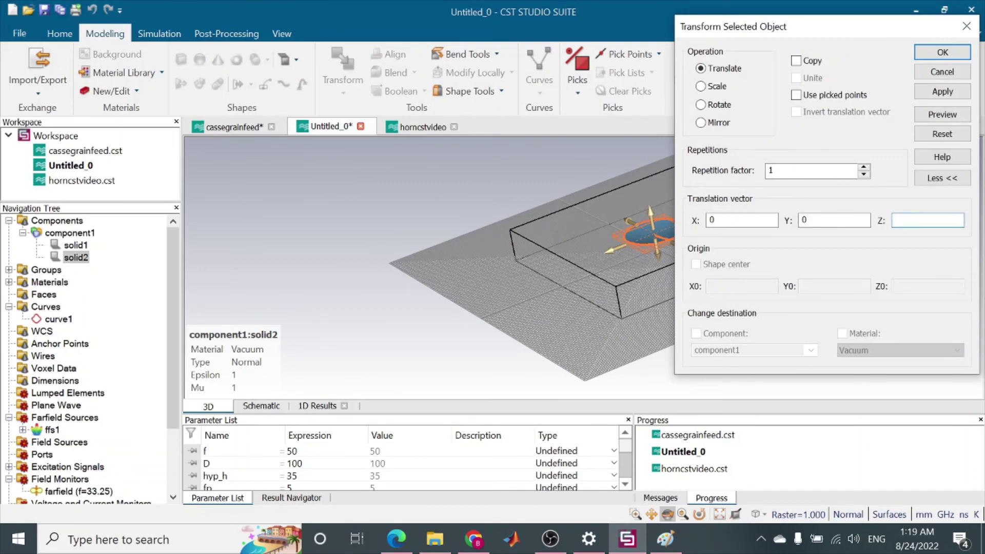
pyautogui.write('hyp_h')
pyautogui.click(943, 52)
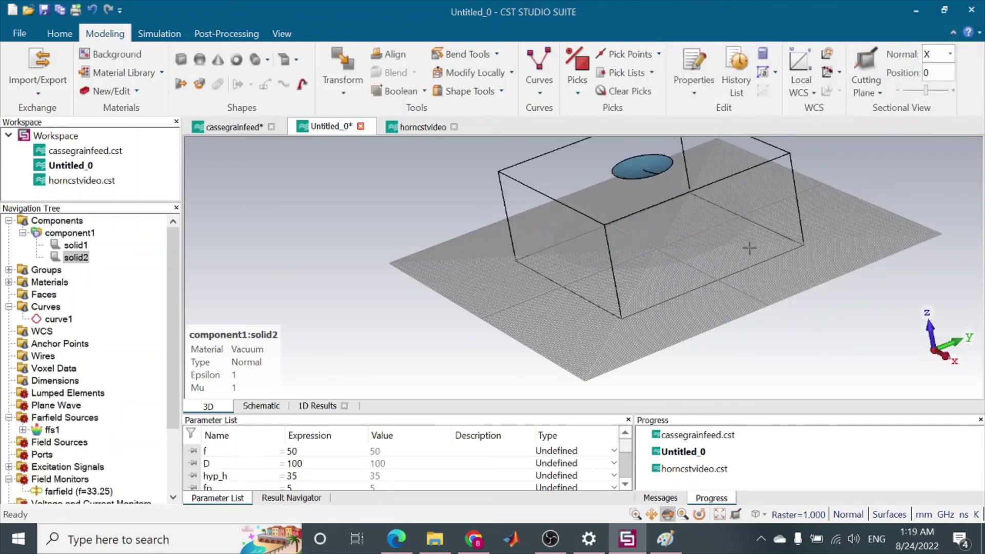
# Change solid2's material to PEC.
pyautogui.click(76, 260)
pyautogui.rightClick(76, 262)
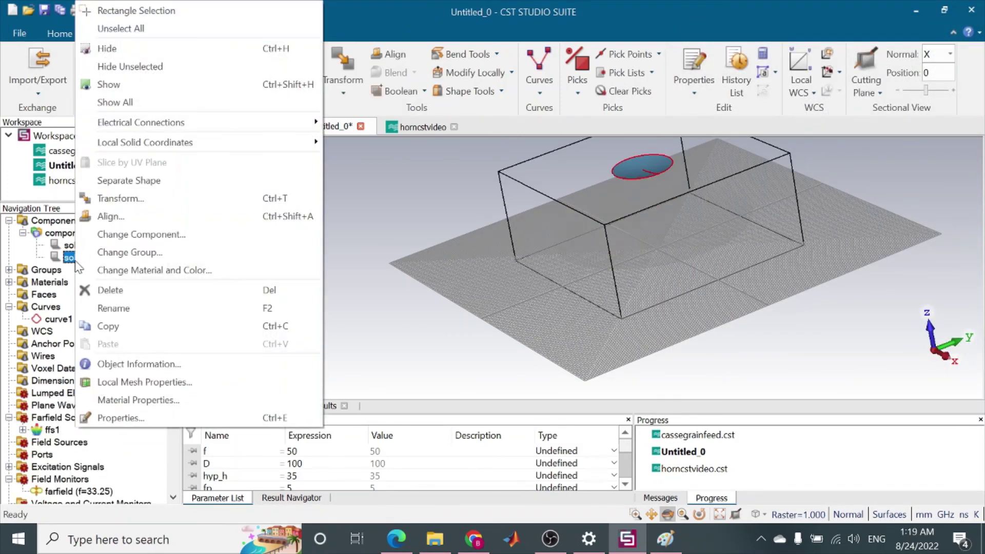
pyautogui.click(157, 270)
pyautogui.click(488, 278)
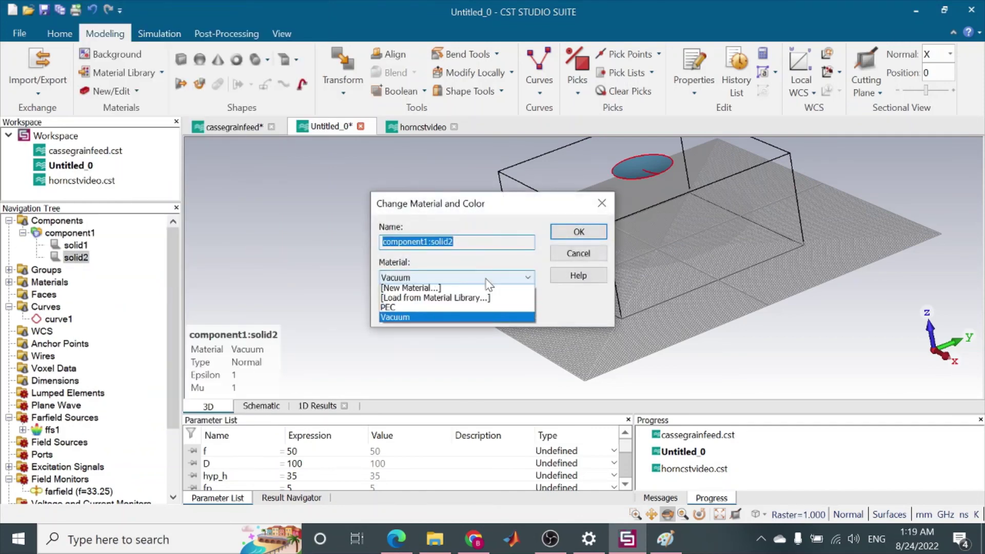
pyautogui.click(458, 310)
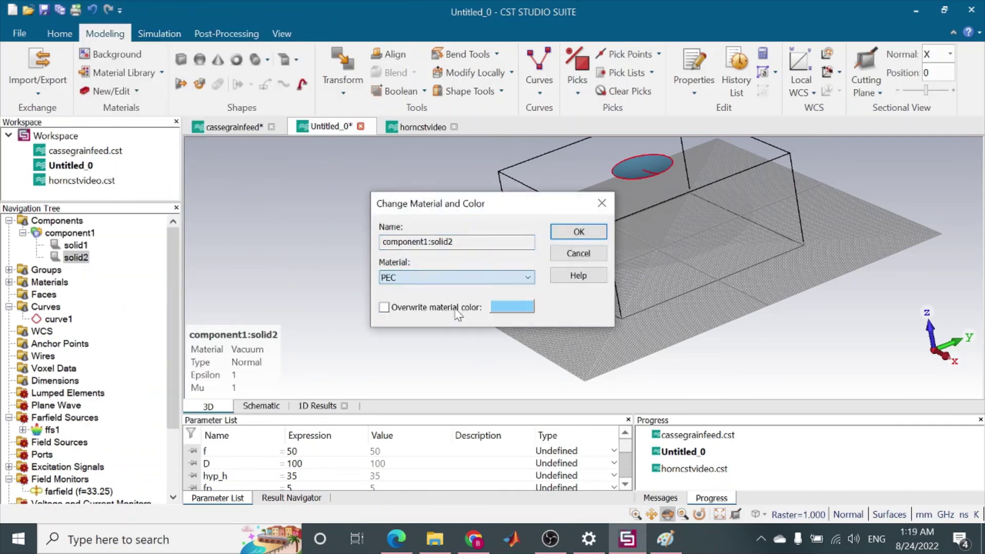
pyautogui.click(580, 233)
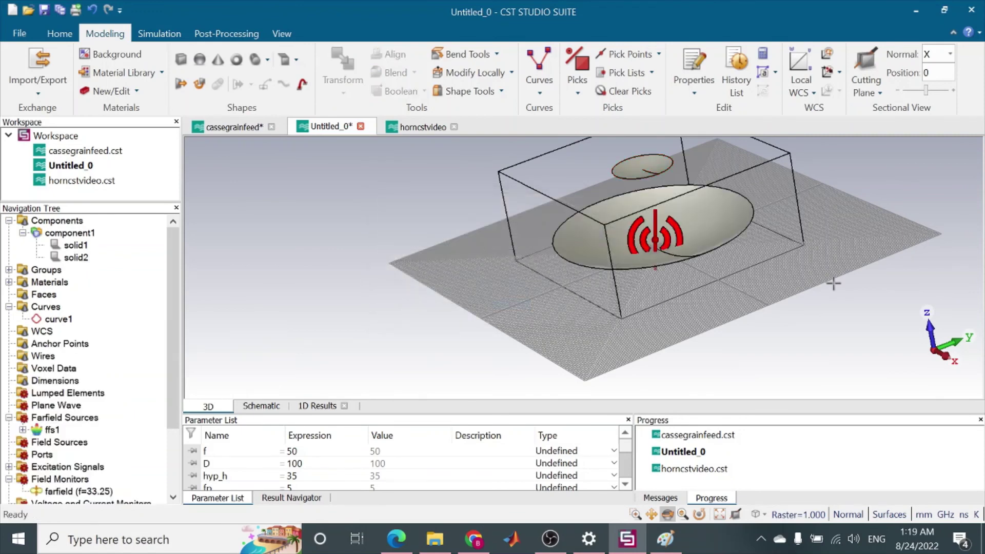
# Edit ffs1's Define farfield source step to load sourcevid.ffs as its source file.
pyautogui.click(53, 431)
pyautogui.rightClick(53, 431)
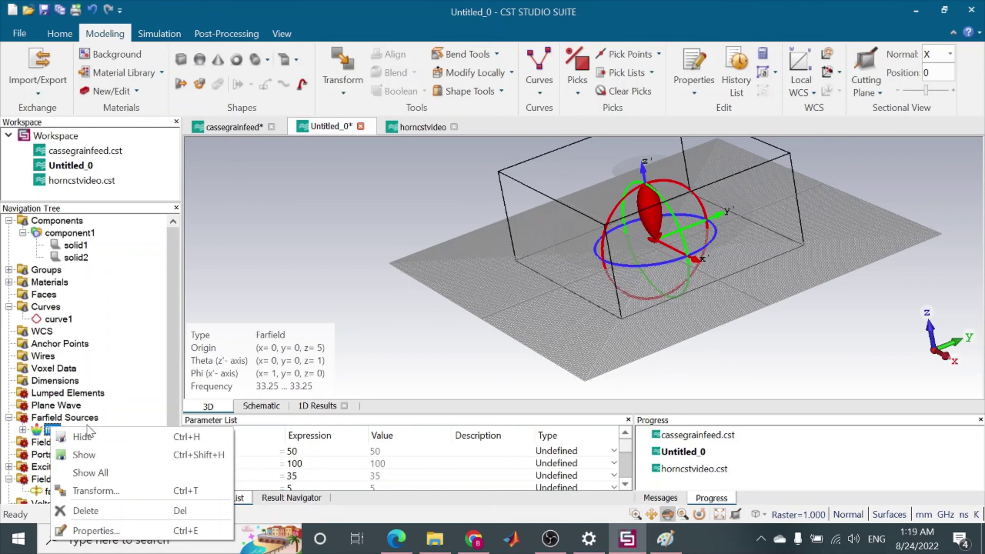
pyautogui.click(48, 435)
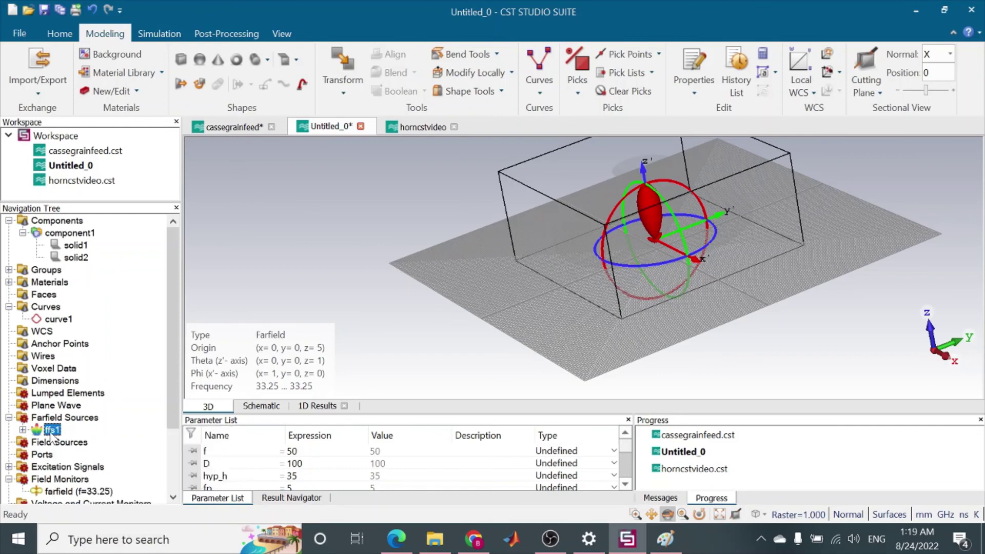
pyautogui.doubleClick(52, 434)
pyautogui.click(549, 200)
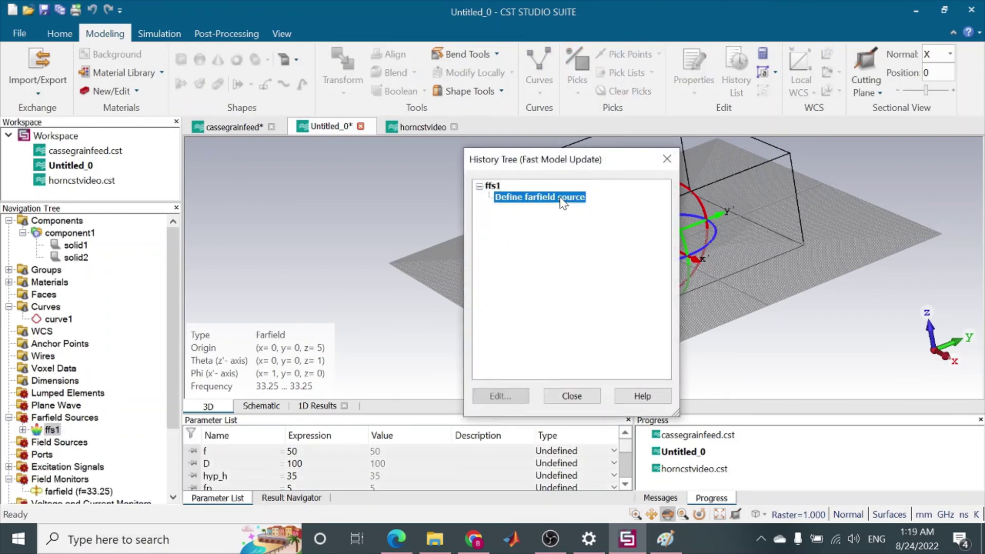
pyautogui.click(508, 396)
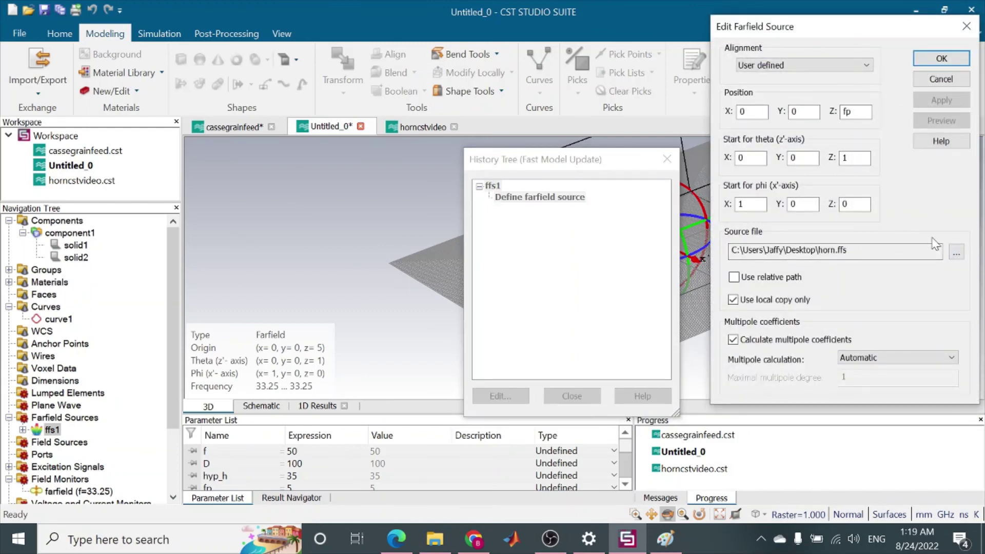
pyautogui.click(956, 252)
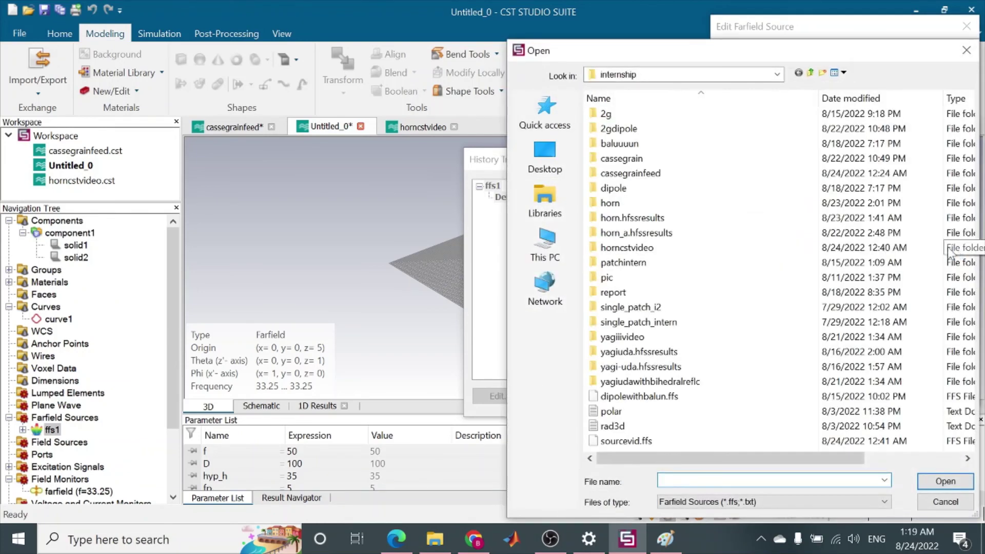
pyautogui.click(637, 445)
pyautogui.click(946, 481)
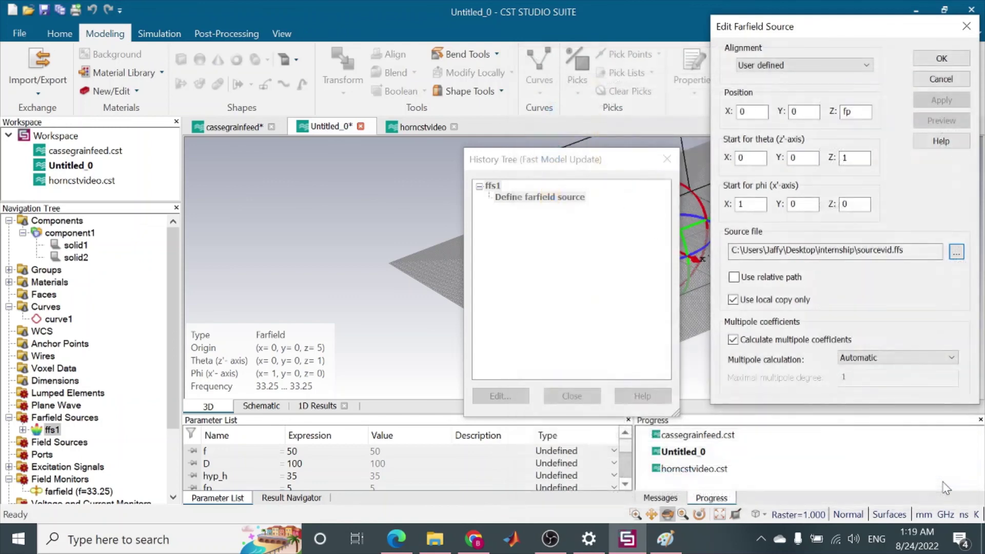
pyautogui.click(943, 59)
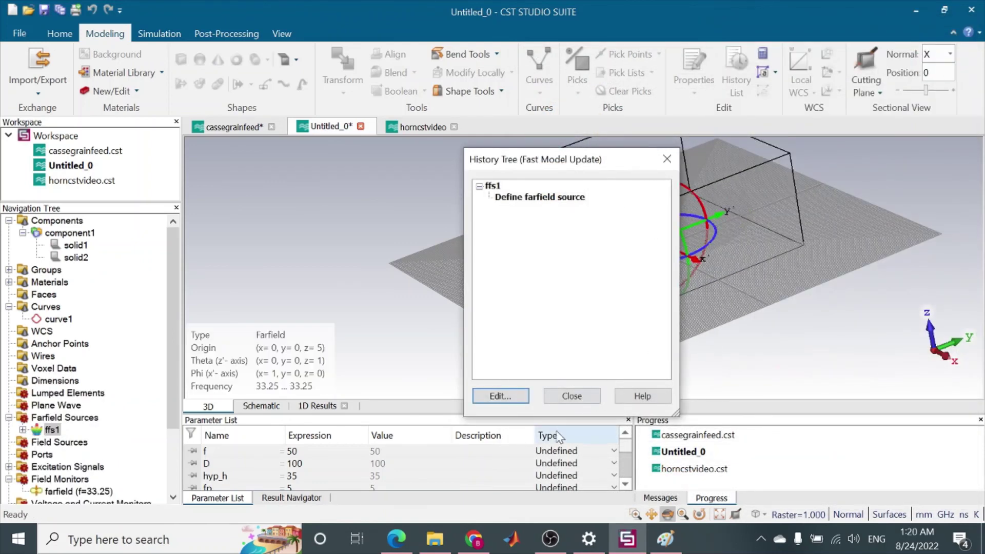
pyautogui.click(573, 397)
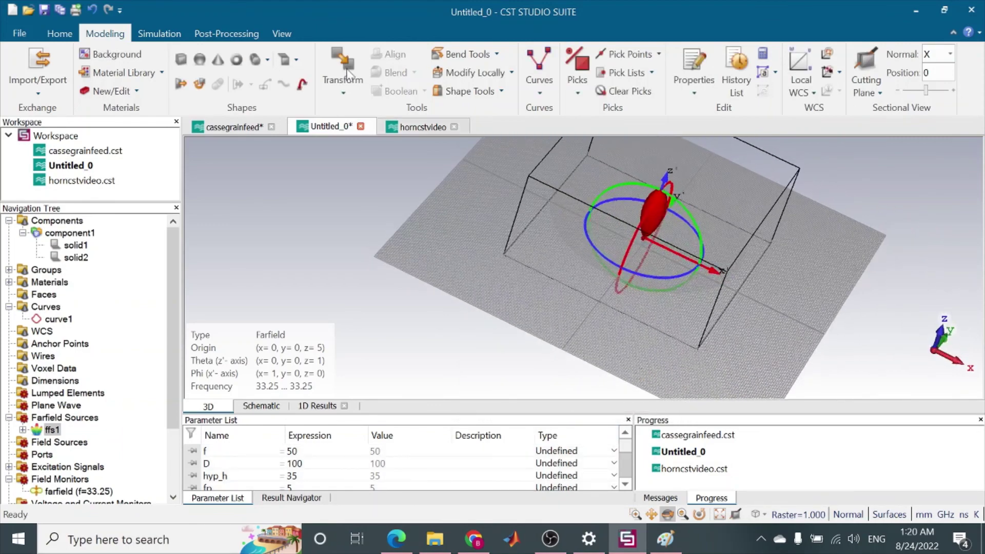
# Start the Integral Equation solver run from the solver settings.
pyautogui.click(171, 36)
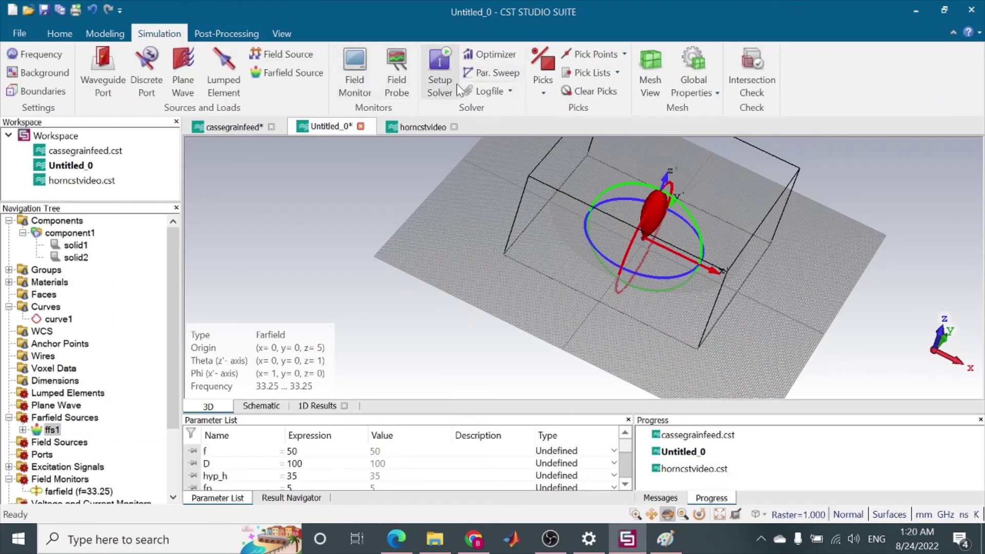
pyautogui.click(440, 82)
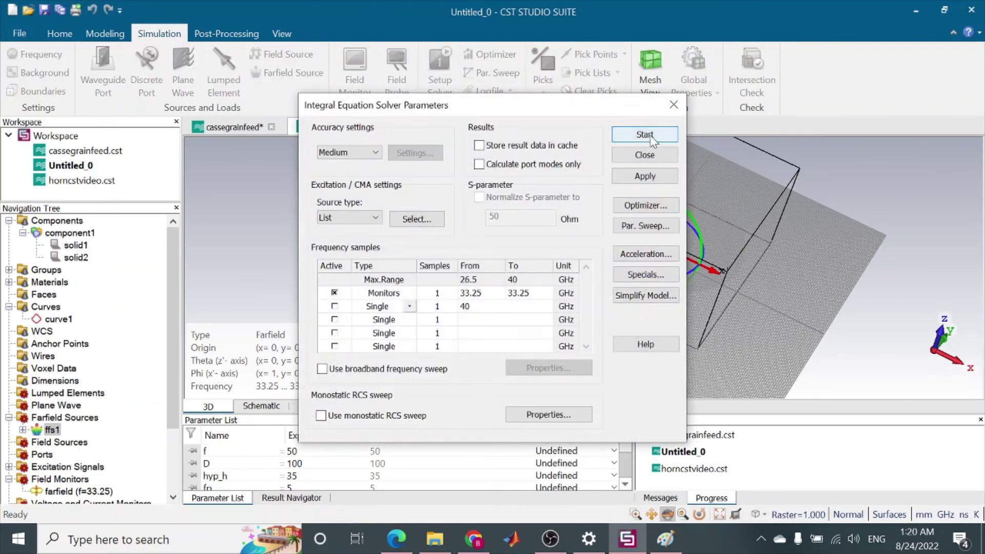
pyautogui.click(644, 136)
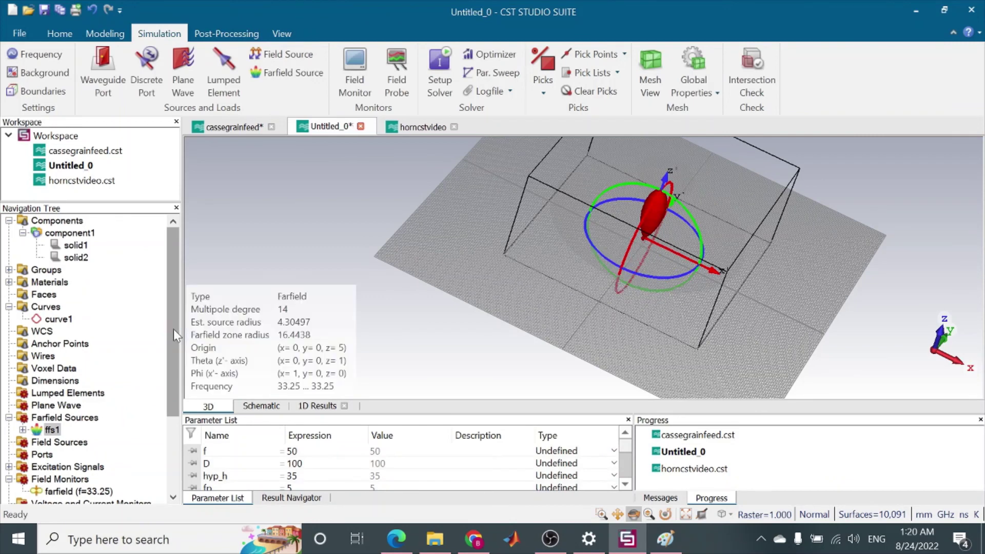
# Open the farfield (f=33.25) [ffs1] result and compare it with the horncstvideo project.
pyautogui.scroll(-3, 176, 336)
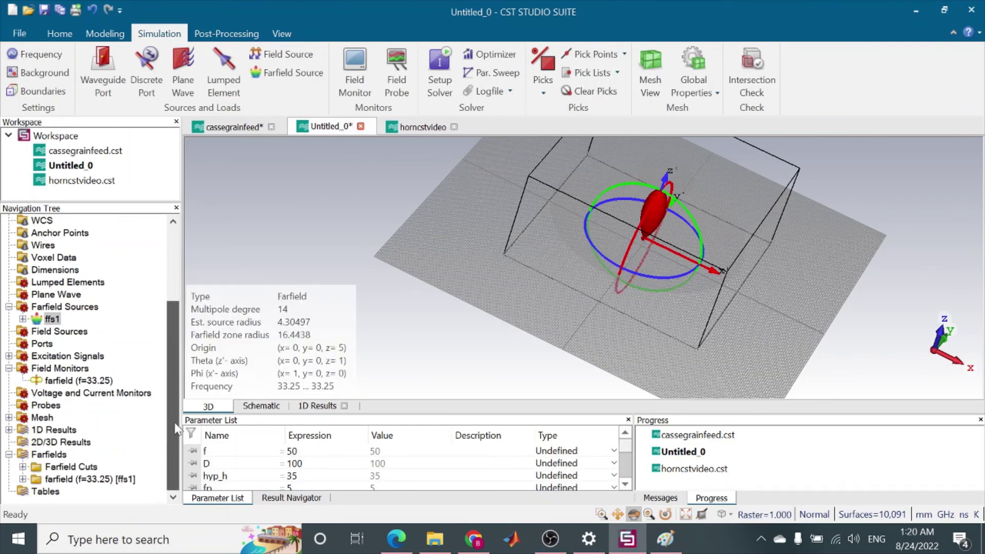
pyautogui.click(64, 479)
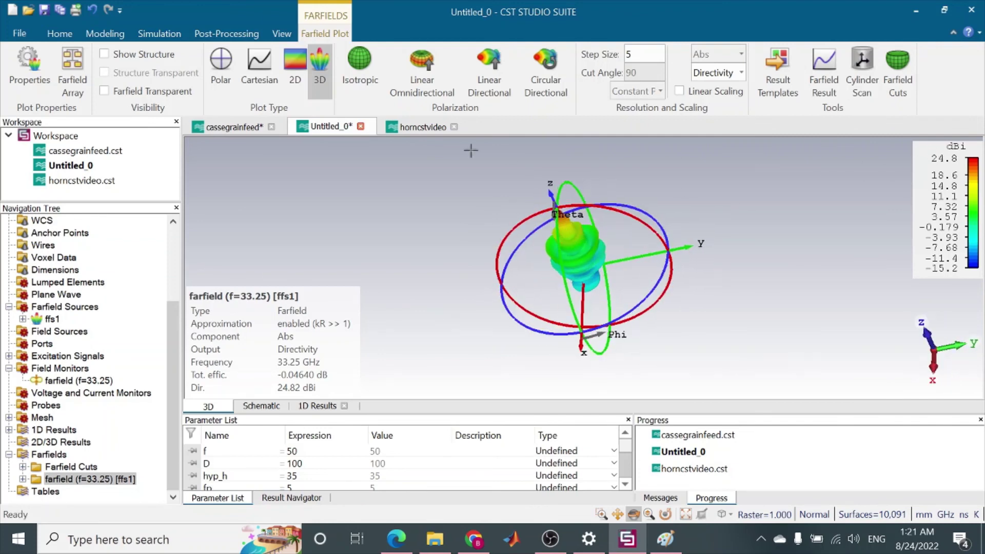
pyautogui.click(420, 129)
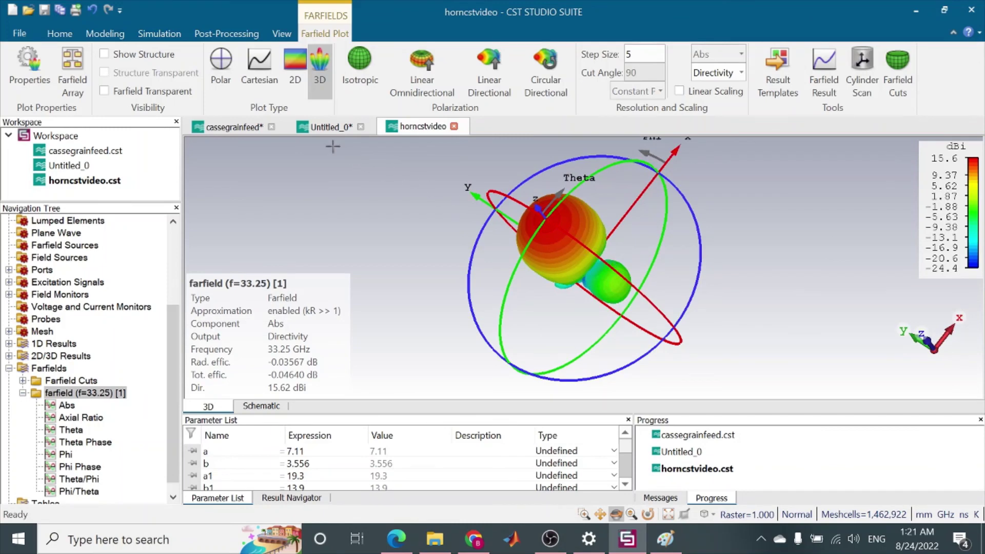
pyautogui.click(322, 127)
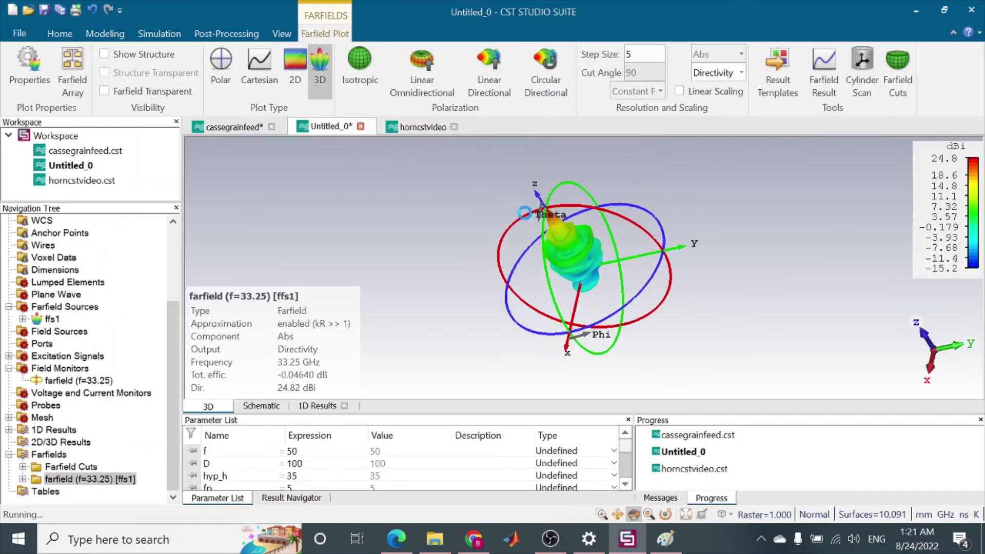
# Show the horn (15.6 dBi) and Cassegrain (24.8 dBi) farfields as polar plots.
pyautogui.click(404, 130)
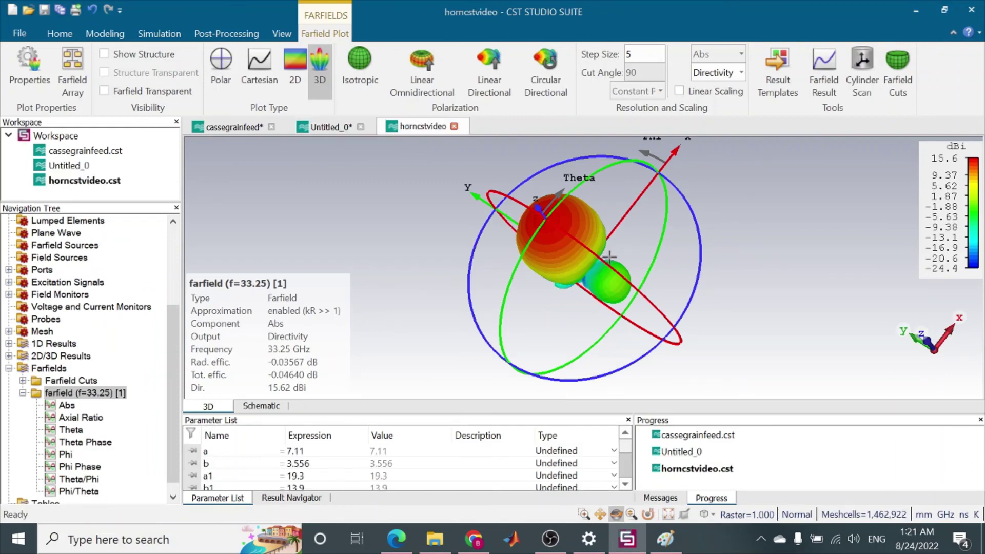
pyautogui.click(218, 63)
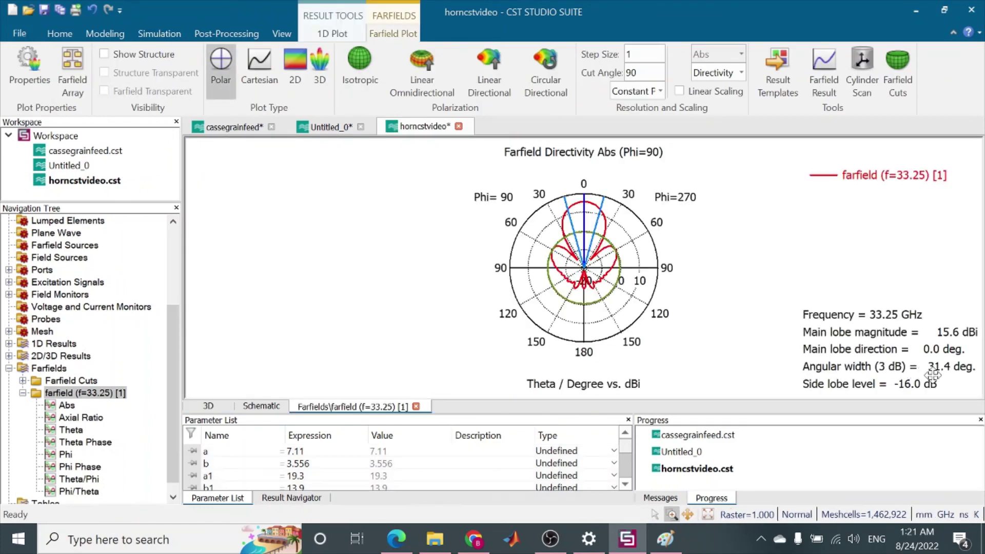
pyautogui.click(333, 127)
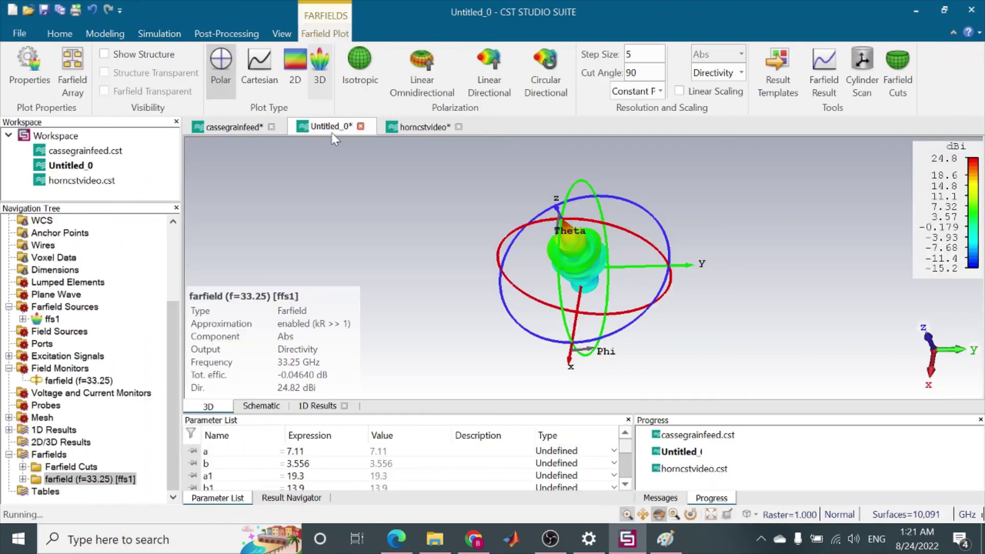
pyautogui.click(229, 77)
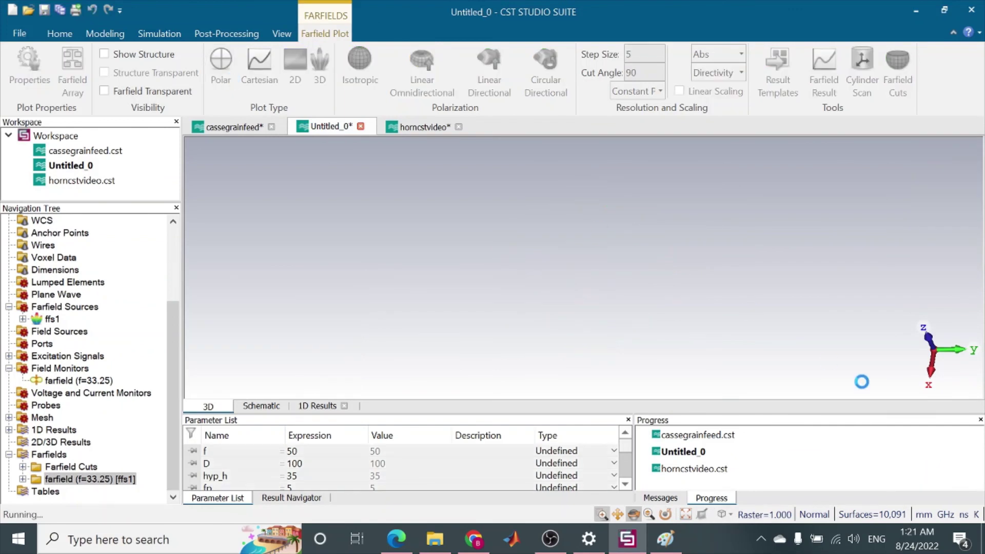